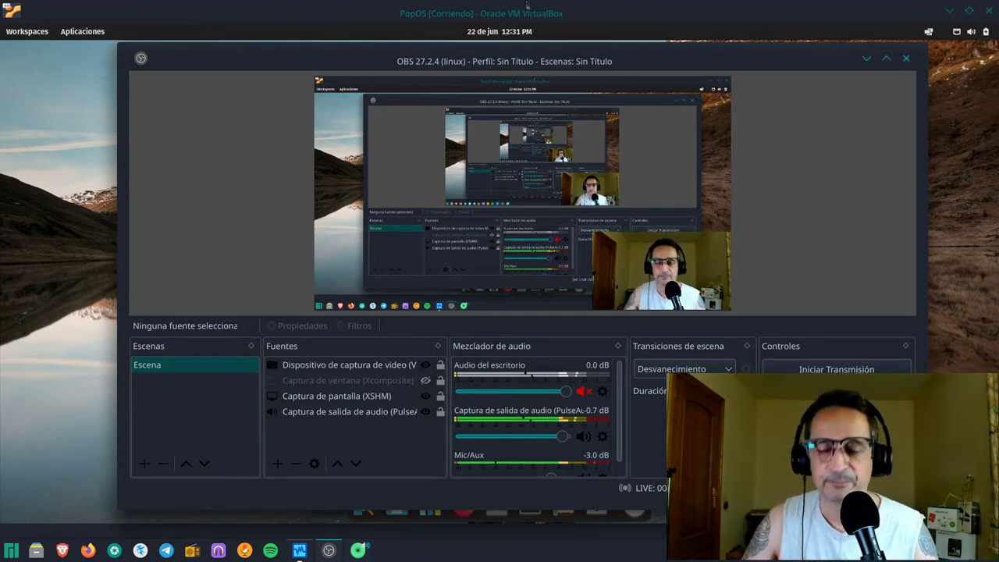
# Open the display preferences from the desktop to view the screen settings and close them again
pyautogui.click(425, 397)
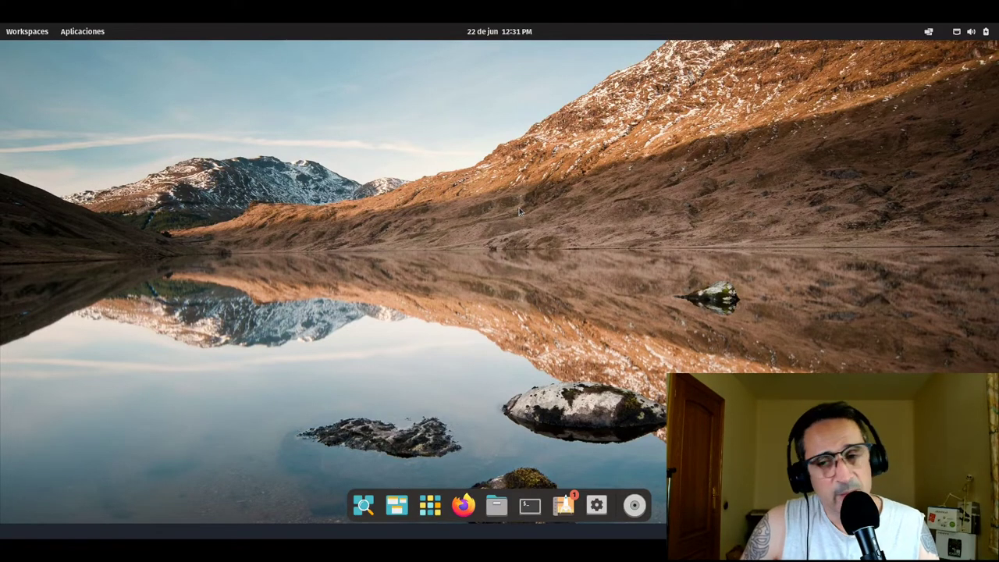
pyautogui.rightClick(505, 167)
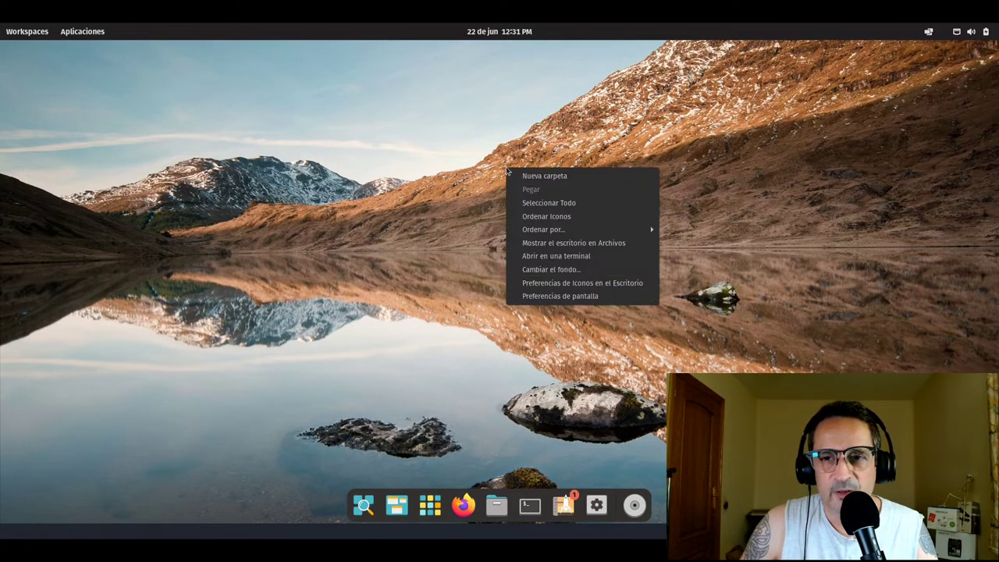
pyautogui.click(595, 297)
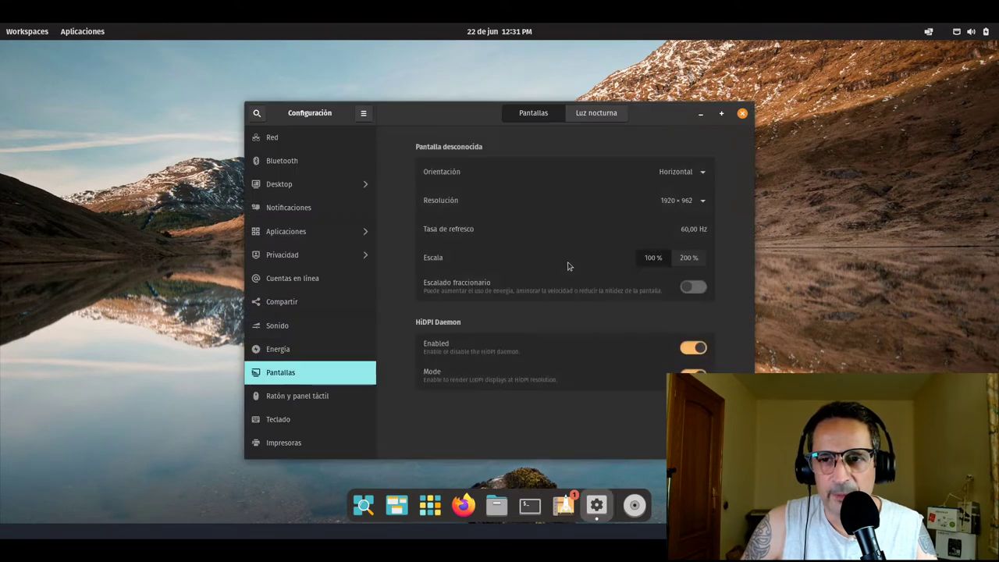
pyautogui.click(742, 113)
# Change the desktop background to the purple starry wallpaper with the Pop!_OS logo and close the settings window
pyautogui.rightClick(484, 192)
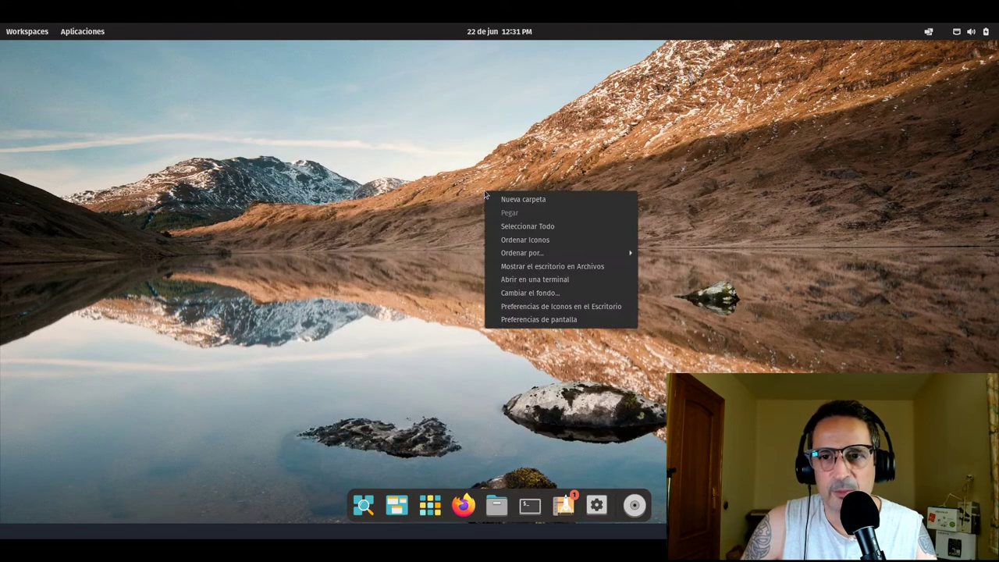
pyautogui.click(553, 292)
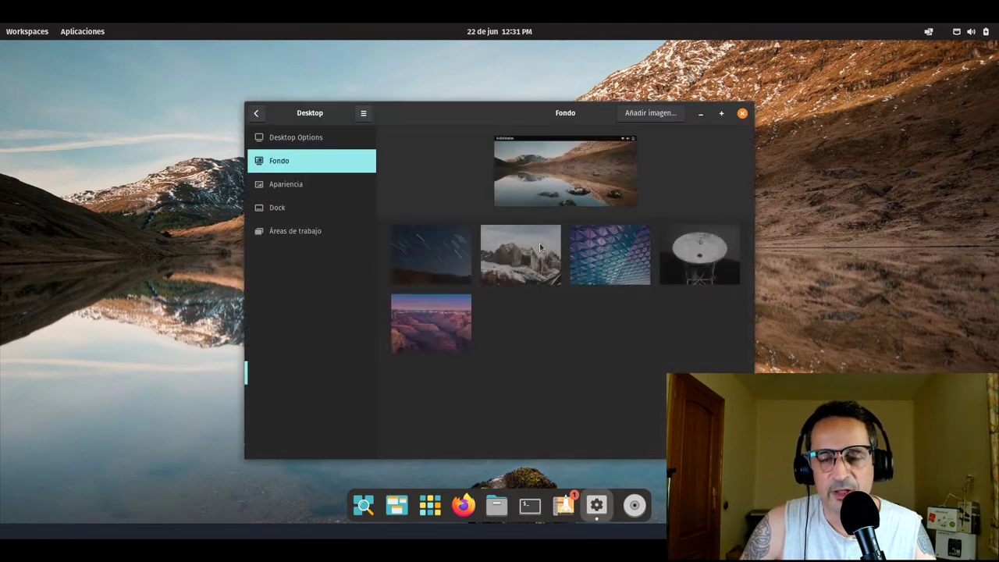
pyautogui.scroll(-1, 551, 366)
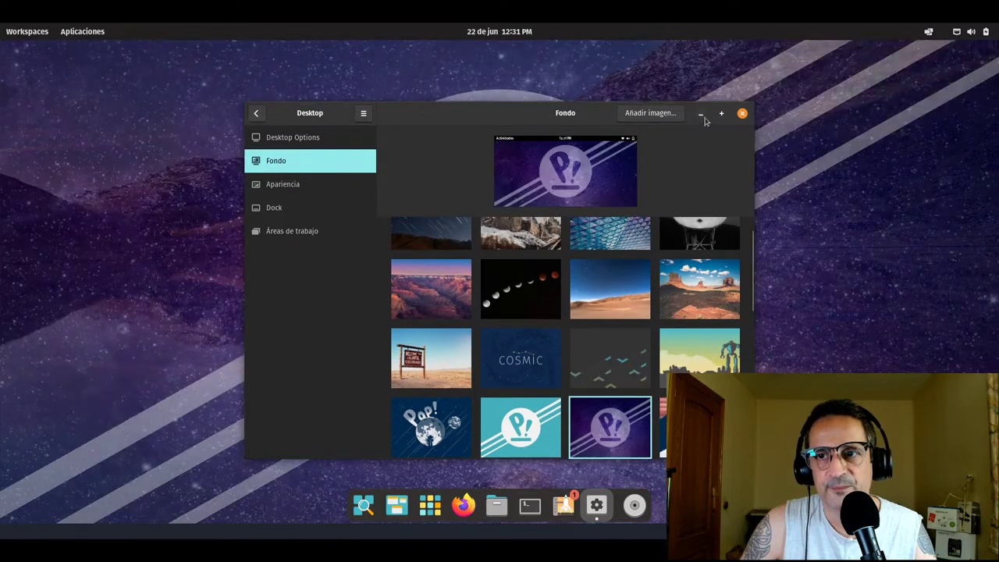
pyautogui.click(742, 114)
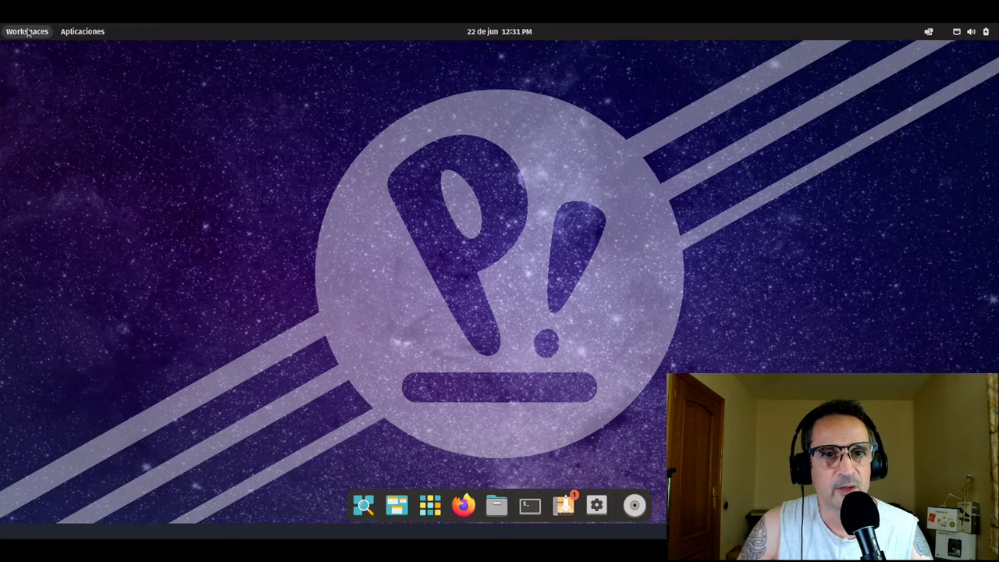
# Show and hide the workspace overview, and do the same with the application library
pyautogui.click(28, 32)
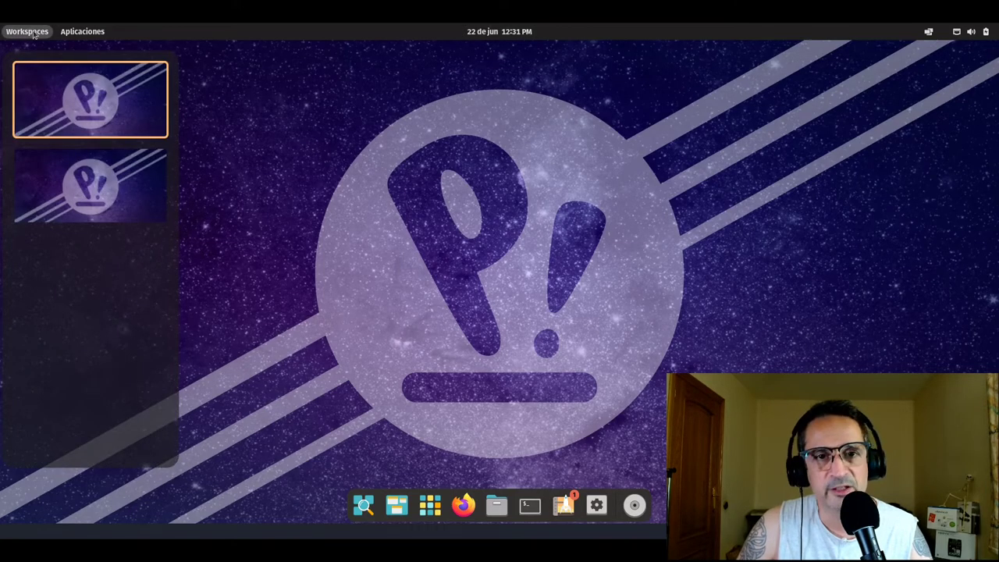
pyautogui.click(32, 32)
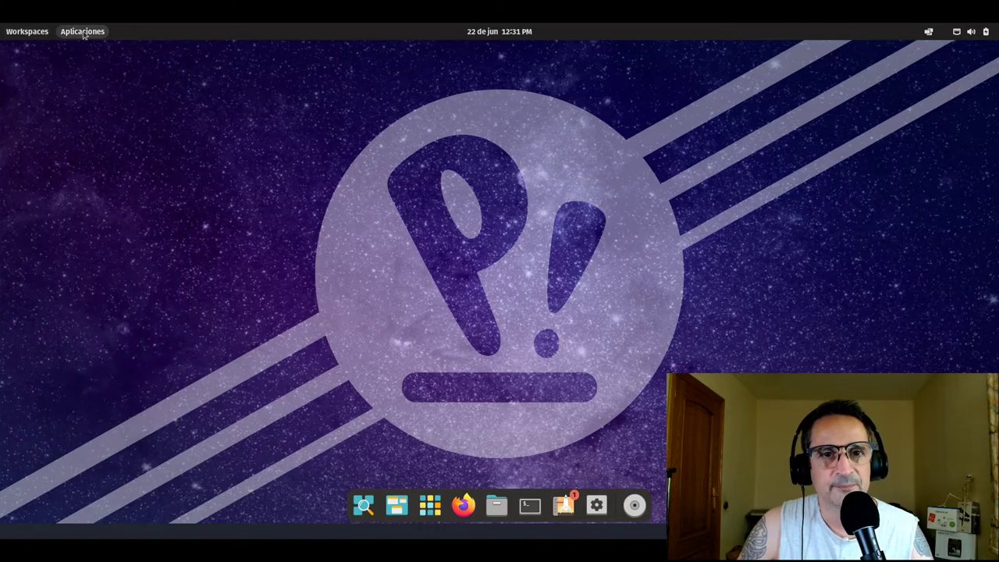
pyautogui.click(82, 32)
pyautogui.click(82, 32)
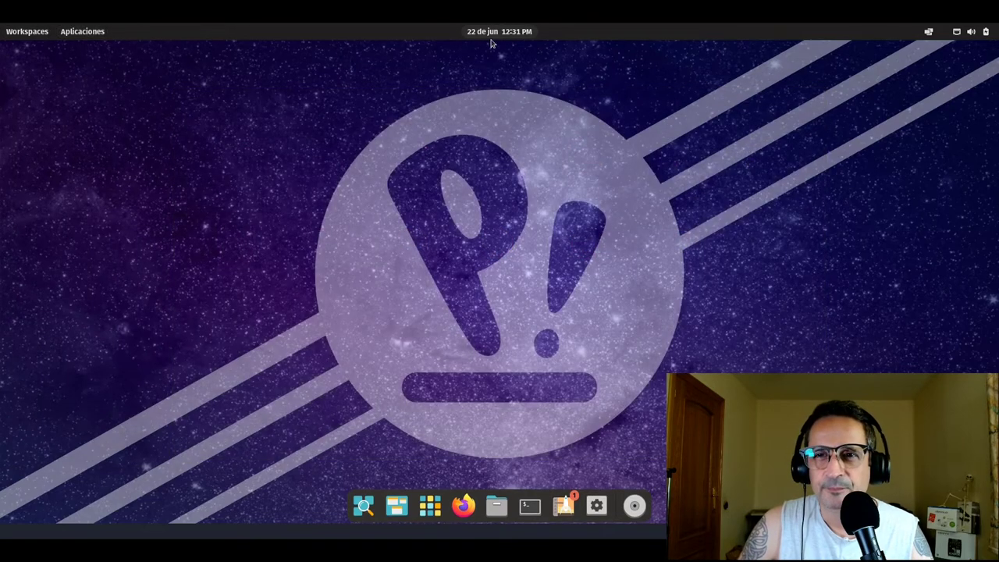
# Check the pop-ups behind the clock, window tiling and system status indicators, closing each one again
pyautogui.click(492, 32)
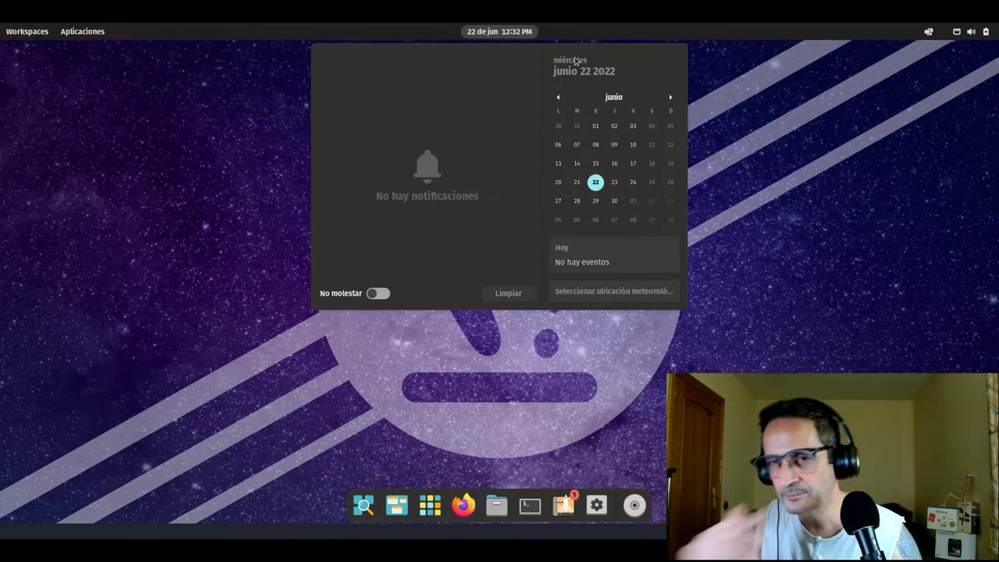
pyautogui.click(799, 163)
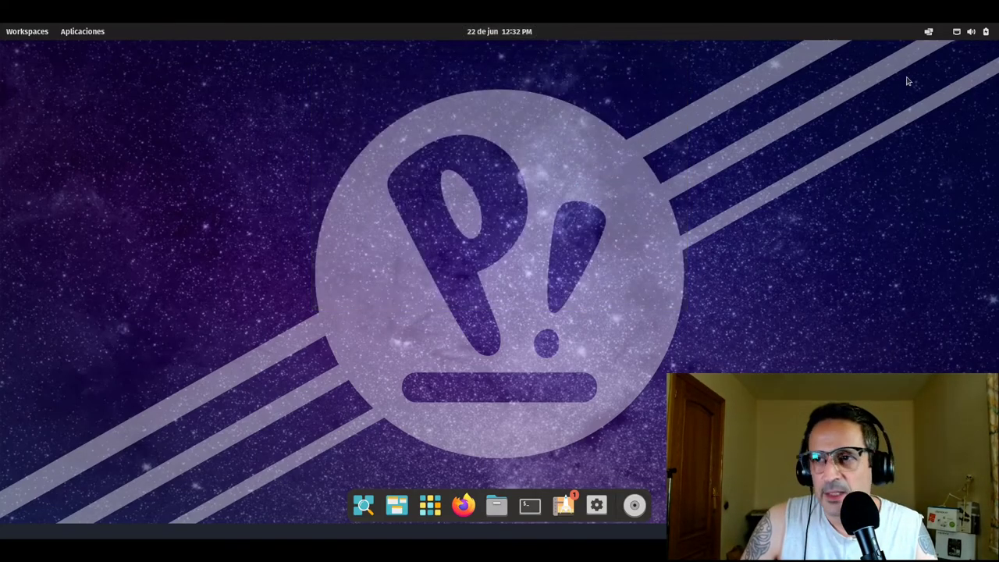
pyautogui.click(931, 32)
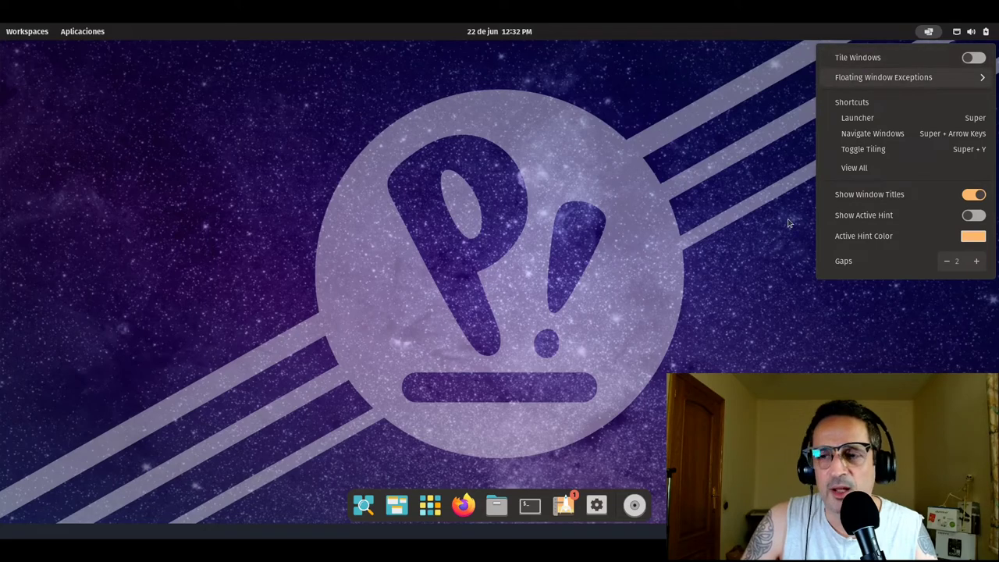
pyautogui.click(789, 132)
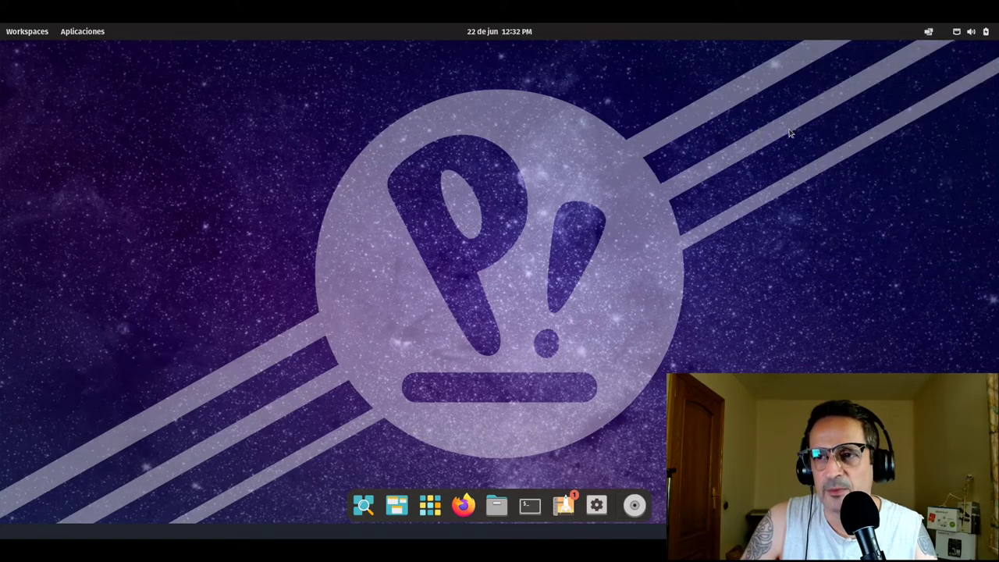
pyautogui.click(966, 33)
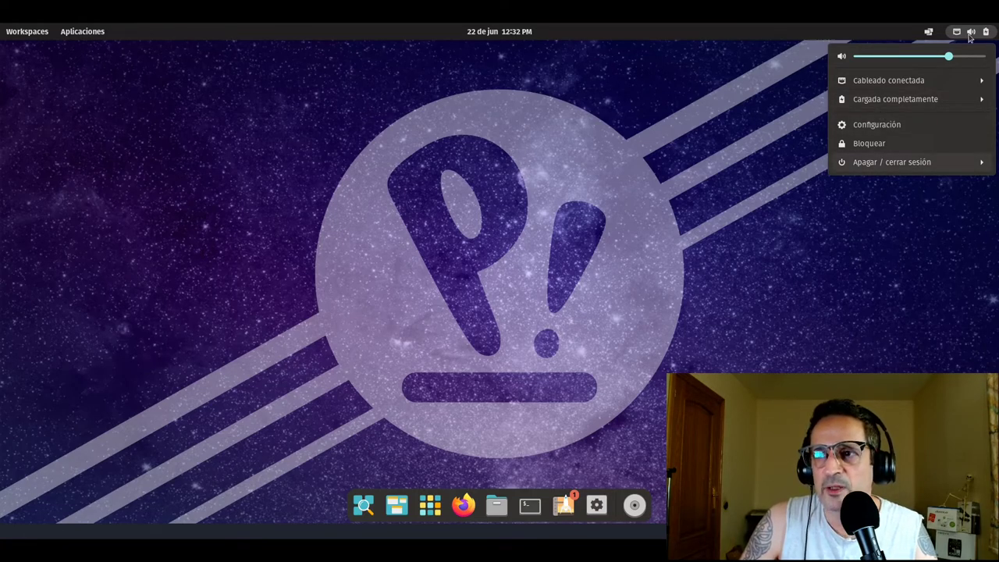
pyautogui.click(897, 216)
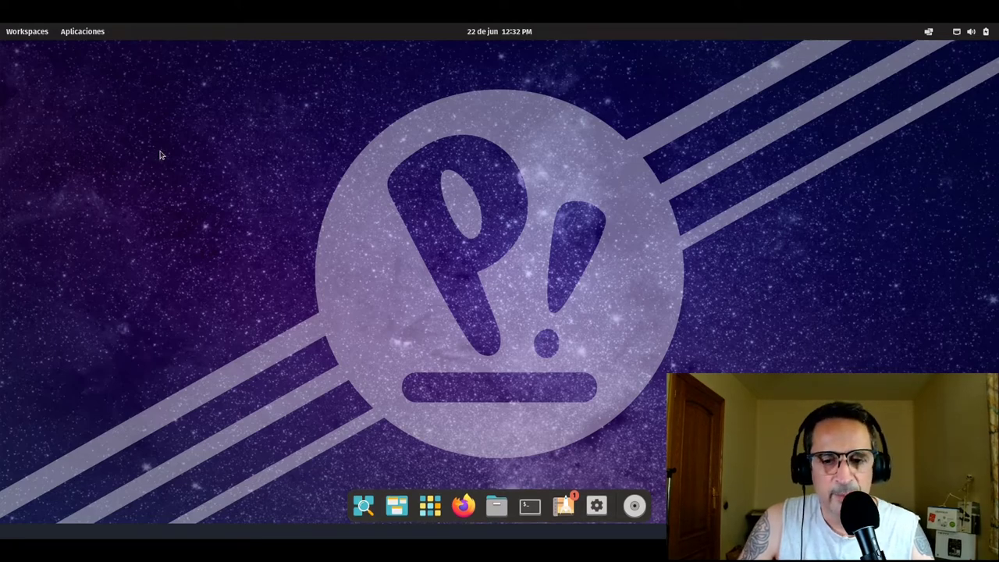
# Display the system information in a terminal and highlight the kernel and desktop environment versions
pyautogui.click(530, 506)
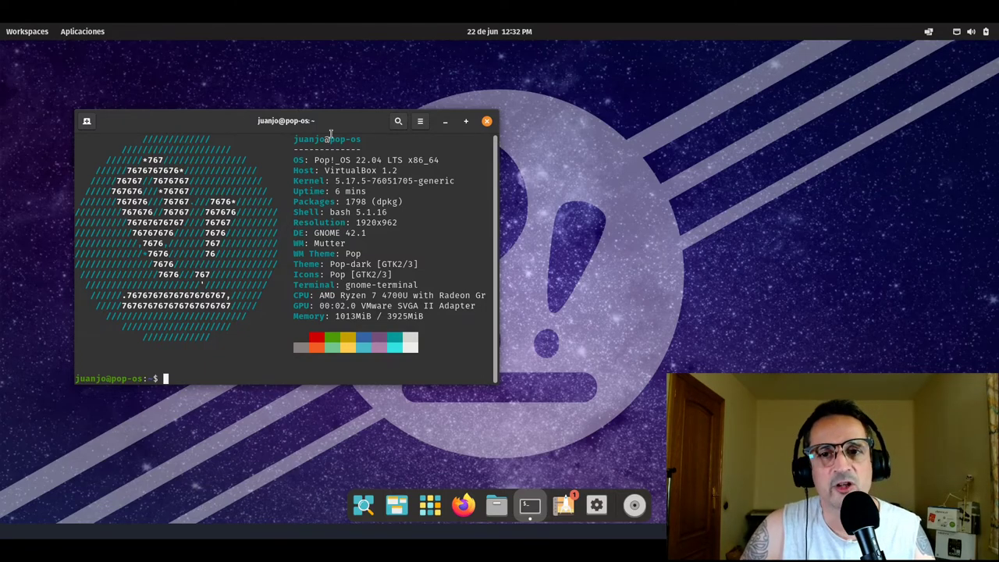
pyautogui.moveTo(333, 122); pyautogui.dragTo(389, 122)
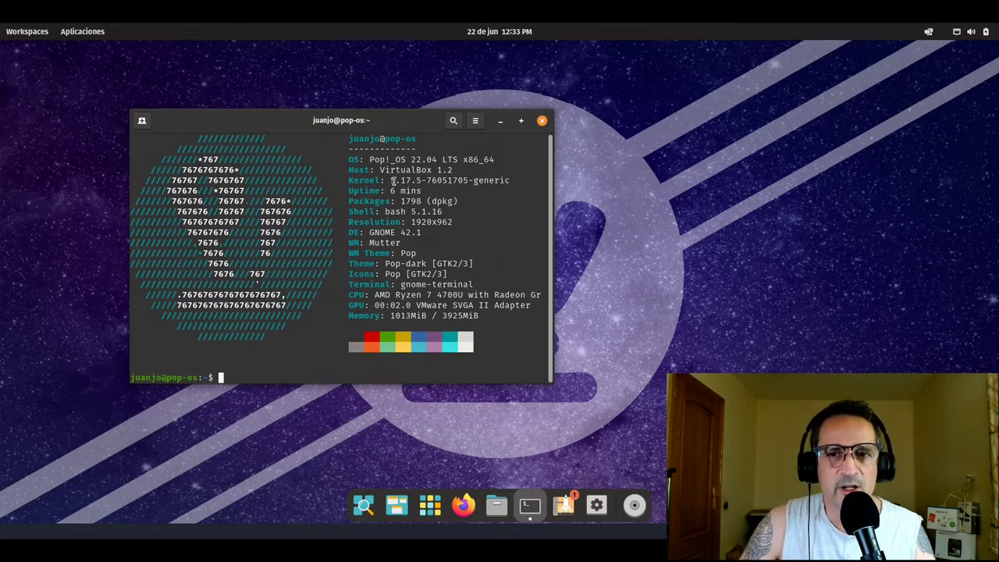
pyautogui.moveTo(391, 180); pyautogui.dragTo(426, 179)
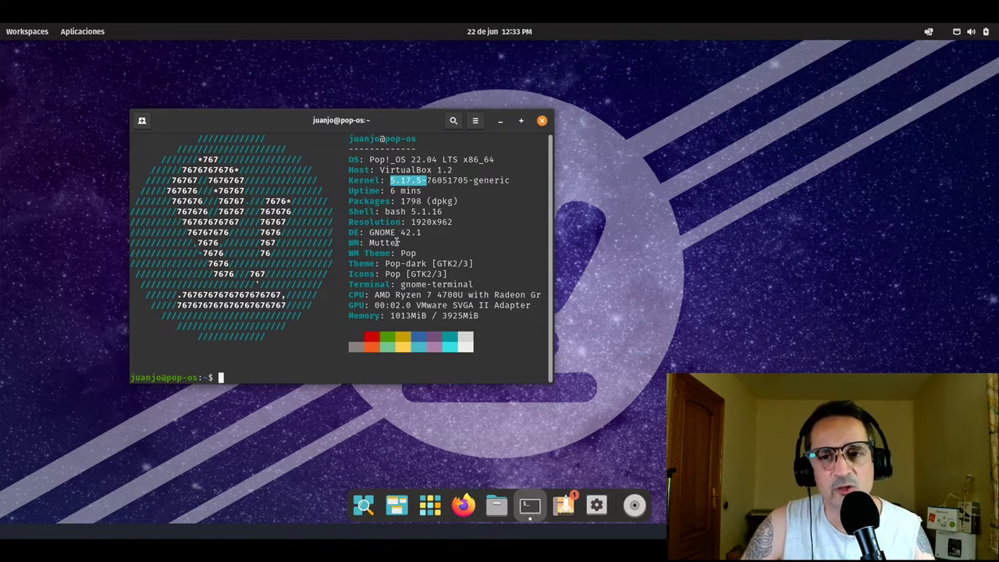
pyautogui.moveTo(370, 231); pyautogui.dragTo(422, 233)
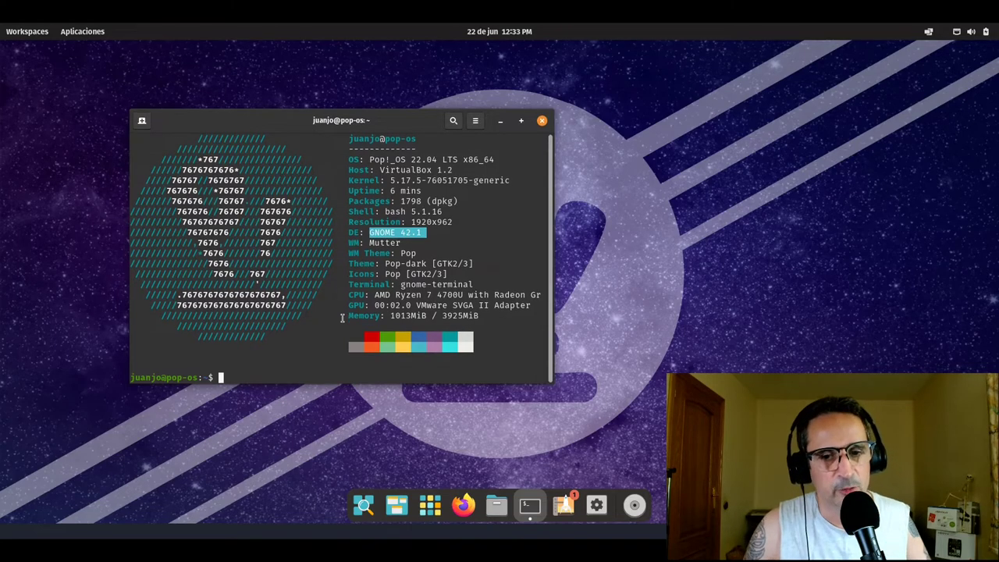
# Run htop to check processor and memory use, and close the terminal while it is still running
pyautogui.write('htop')
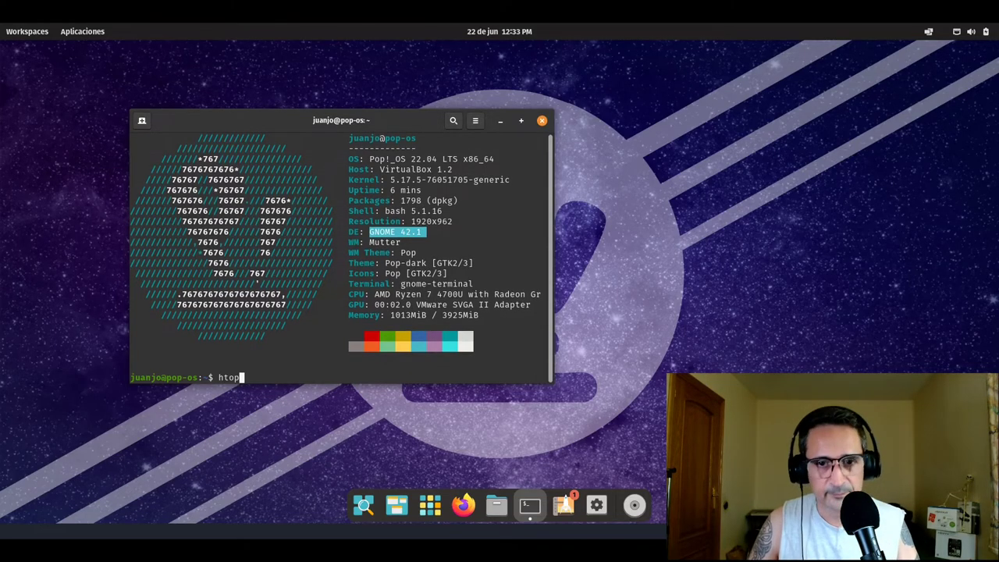
pyautogui.press('Return')
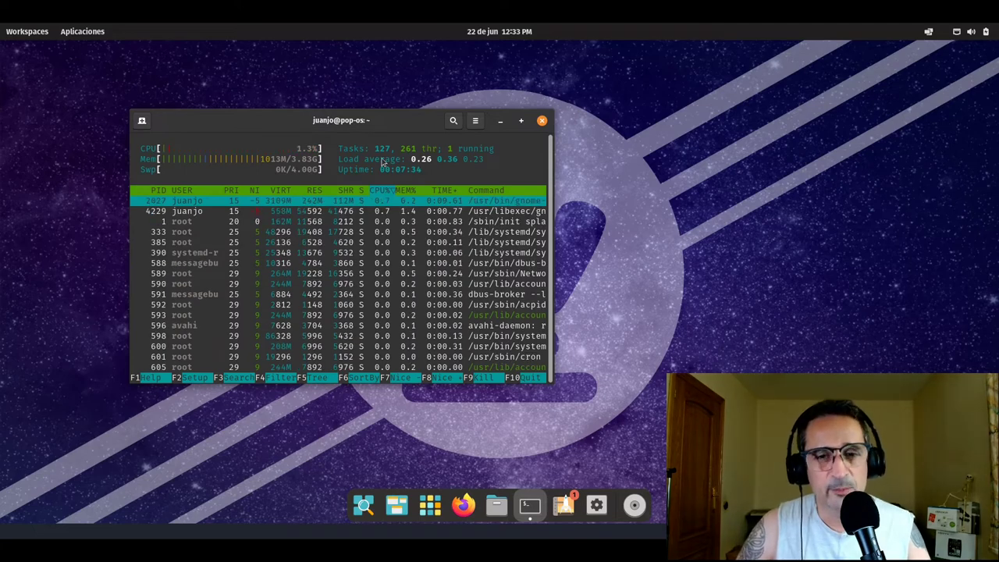
pyautogui.moveTo(269, 123); pyautogui.dragTo(274, 125)
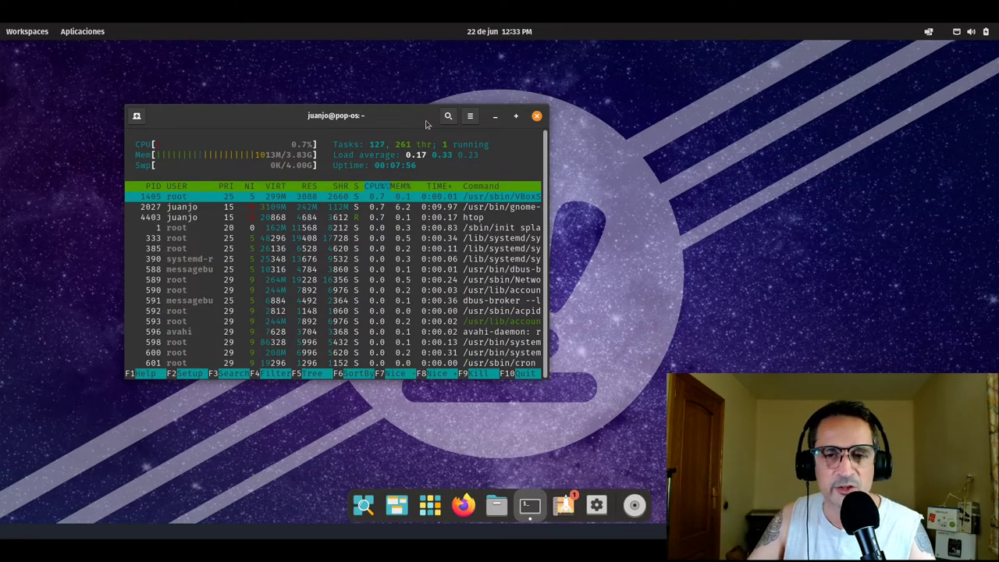
pyautogui.click(536, 117)
pyautogui.click(392, 277)
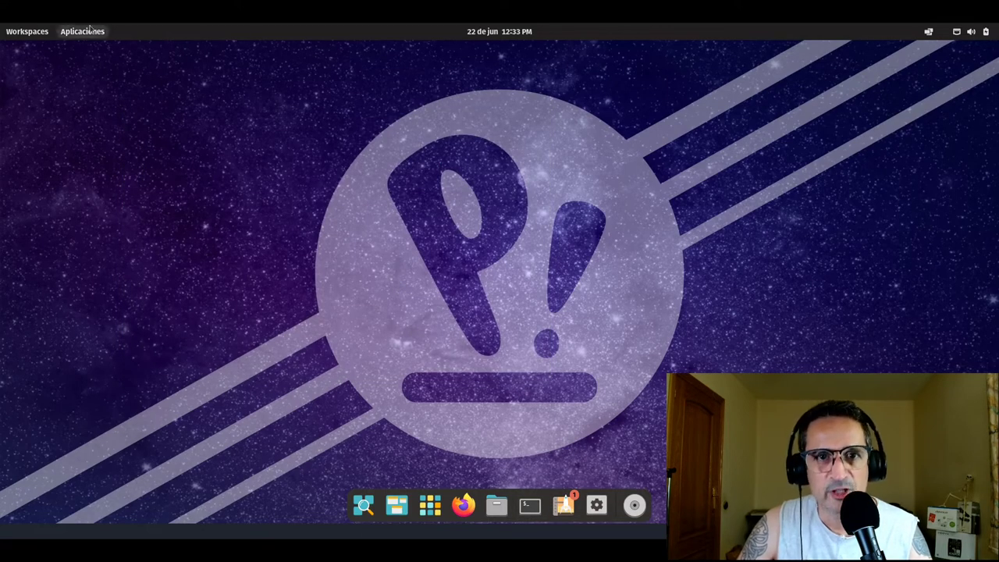
# Launch the Archivos file manager from the application library, view the home folder and close the window
pyautogui.click(430, 505)
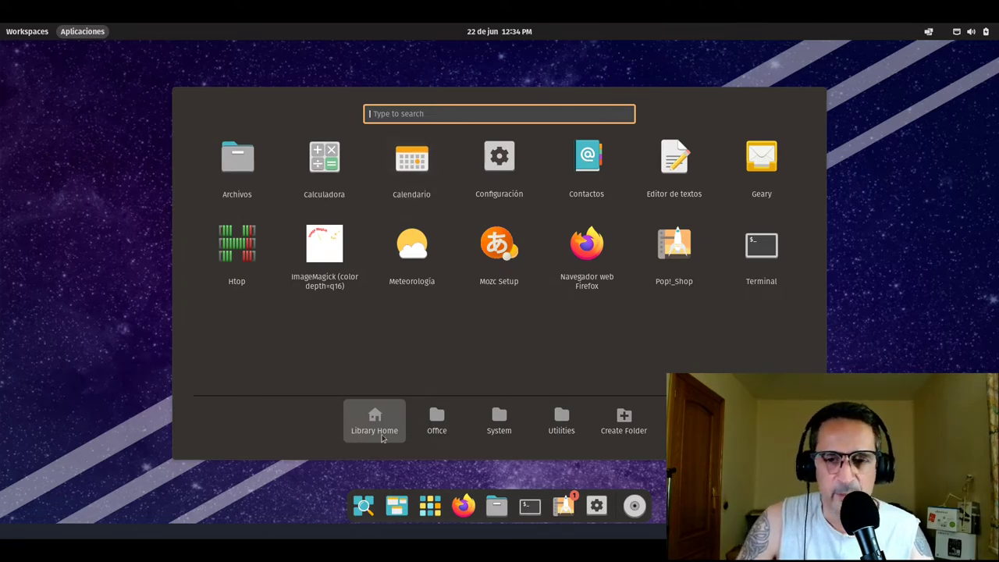
pyautogui.click(251, 162)
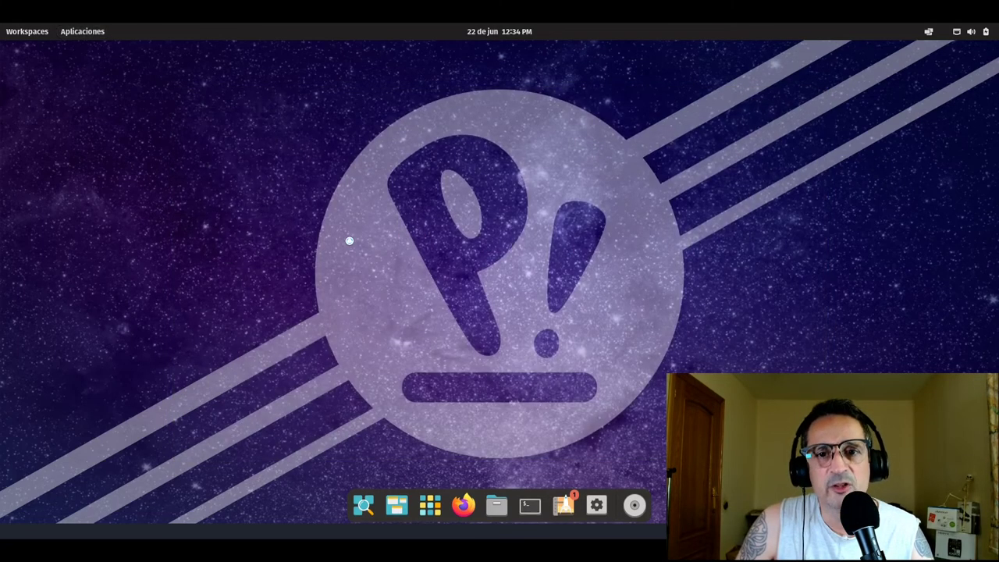
pyautogui.moveTo(348, 123); pyautogui.dragTo(394, 124)
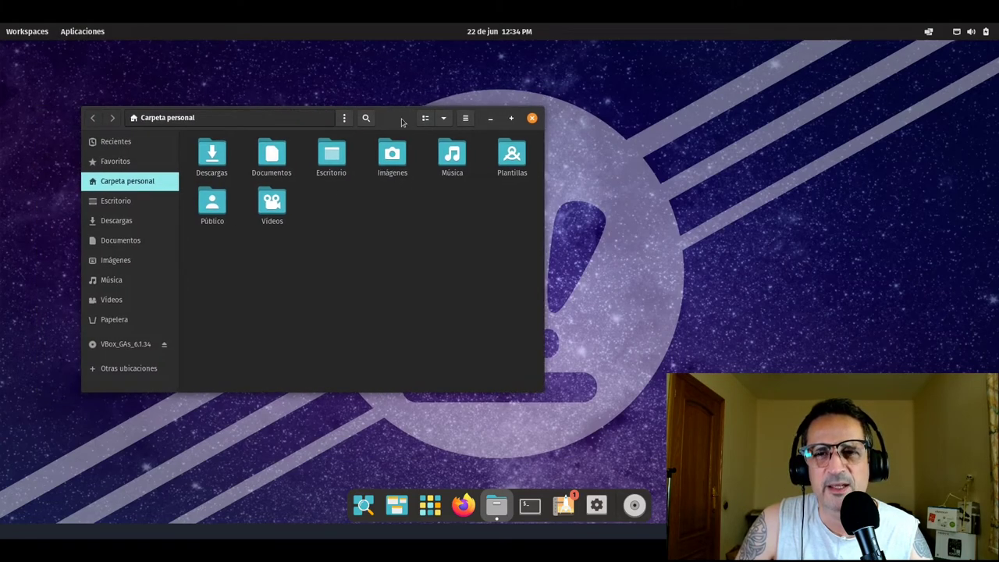
pyautogui.click(532, 118)
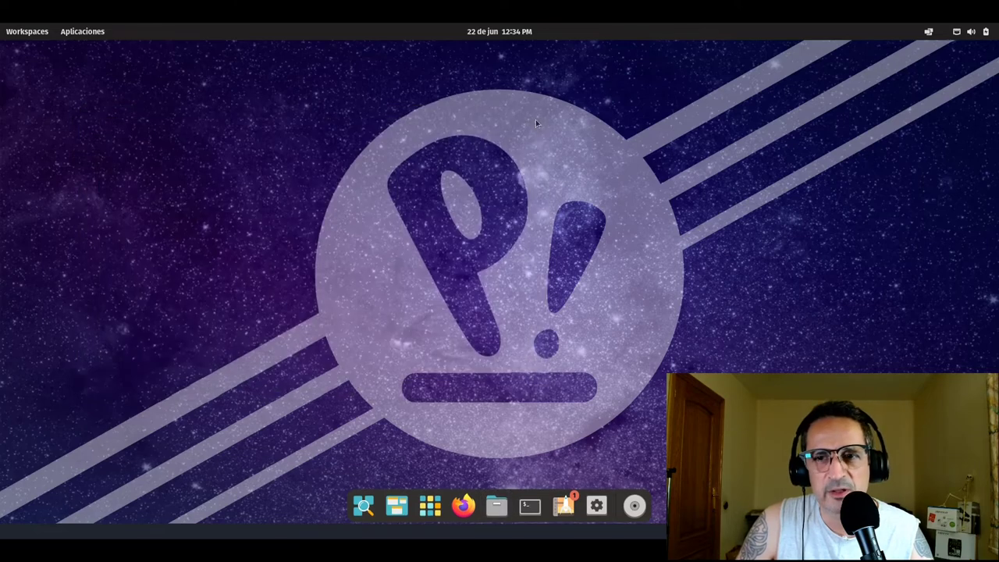
# Launch Calendario from the application library, view its week and month layouts, and close it
pyautogui.click(430, 505)
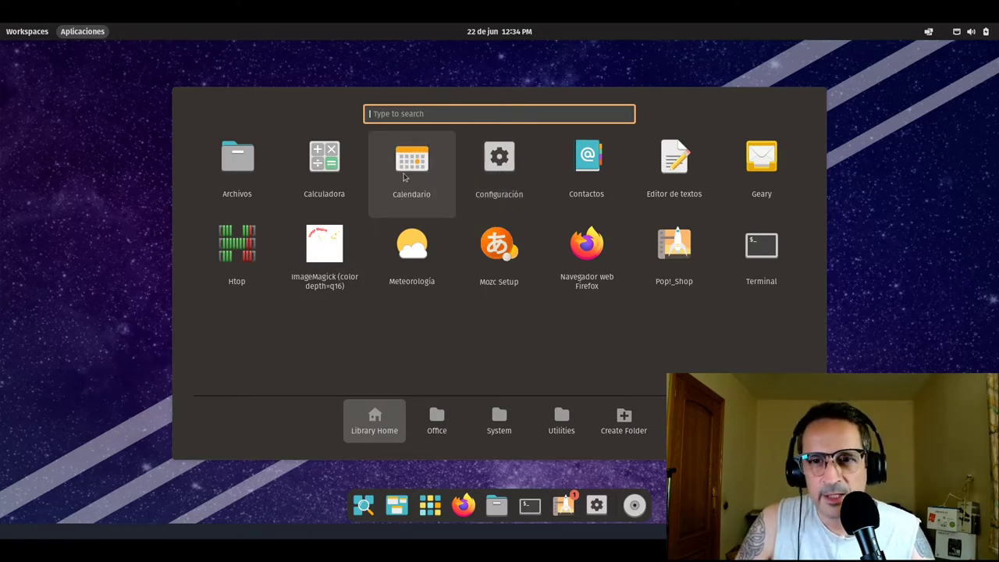
pyautogui.click(425, 184)
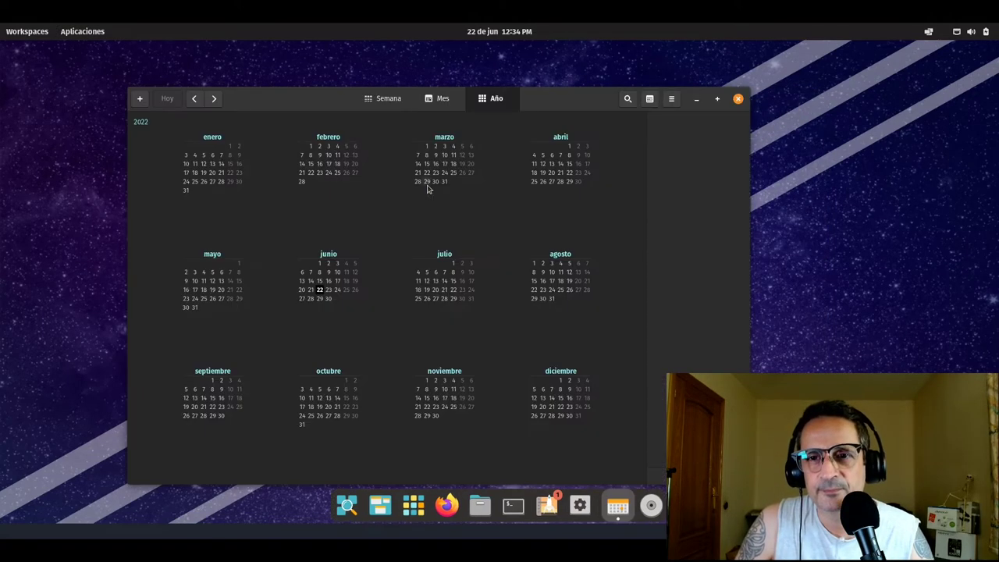
pyautogui.click(398, 102)
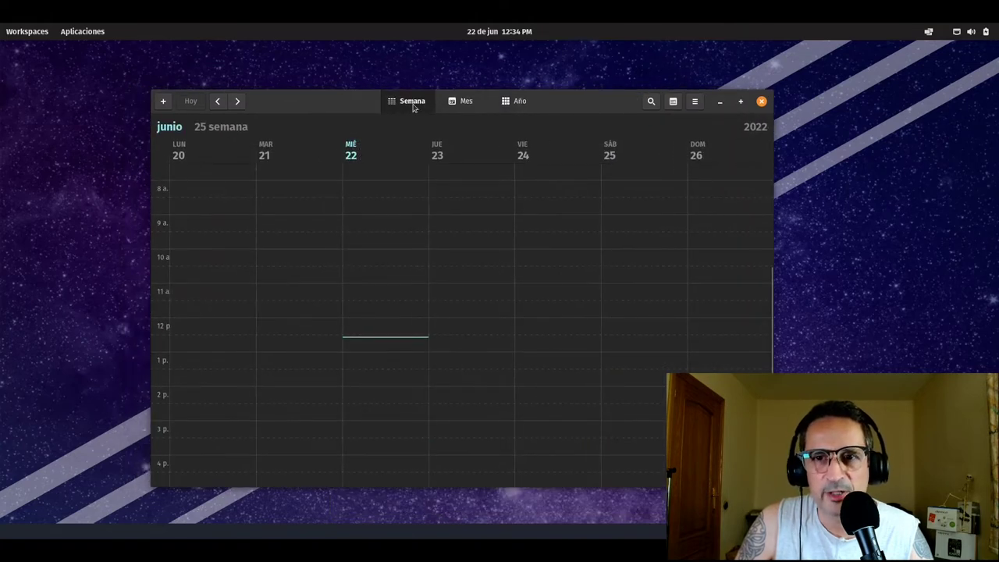
pyautogui.click(466, 102)
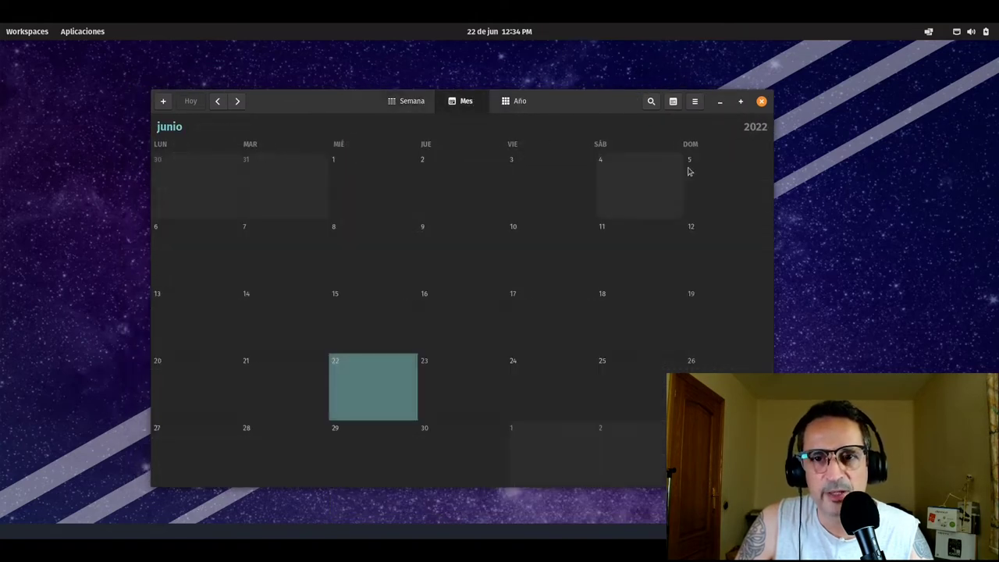
pyautogui.click(761, 102)
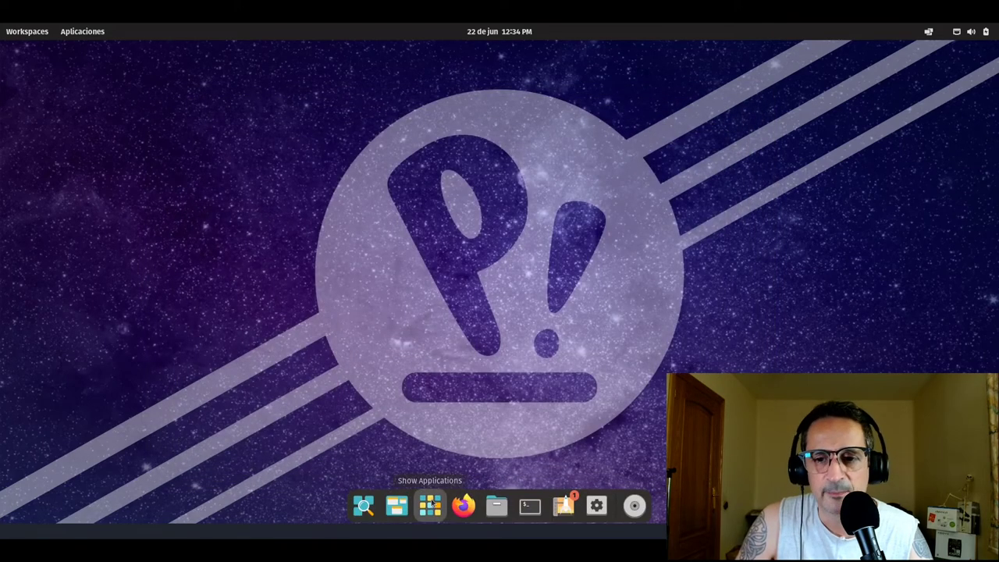
# Launch Editor de textos from the application library with a blank document
pyautogui.click(430, 505)
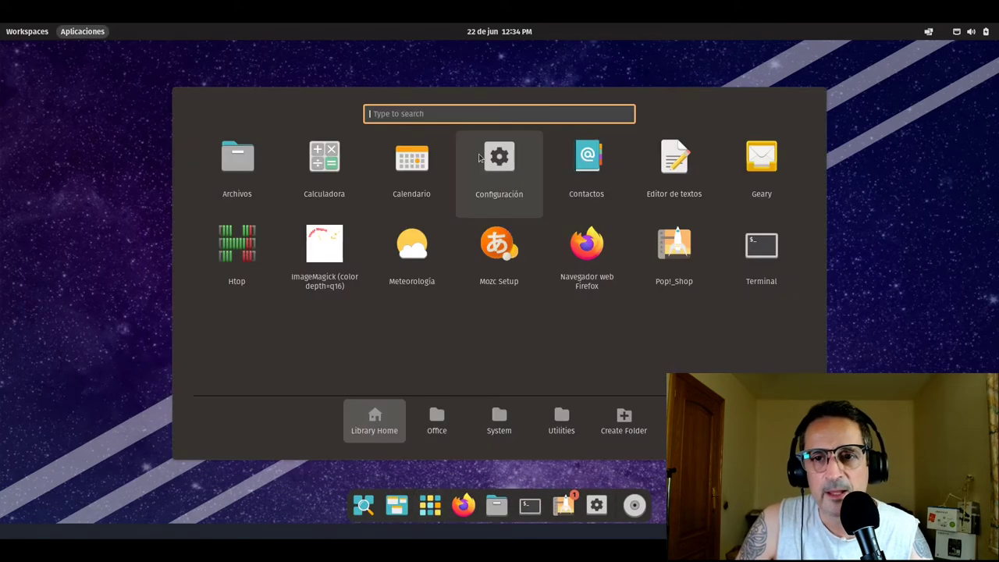
pyautogui.click(673, 163)
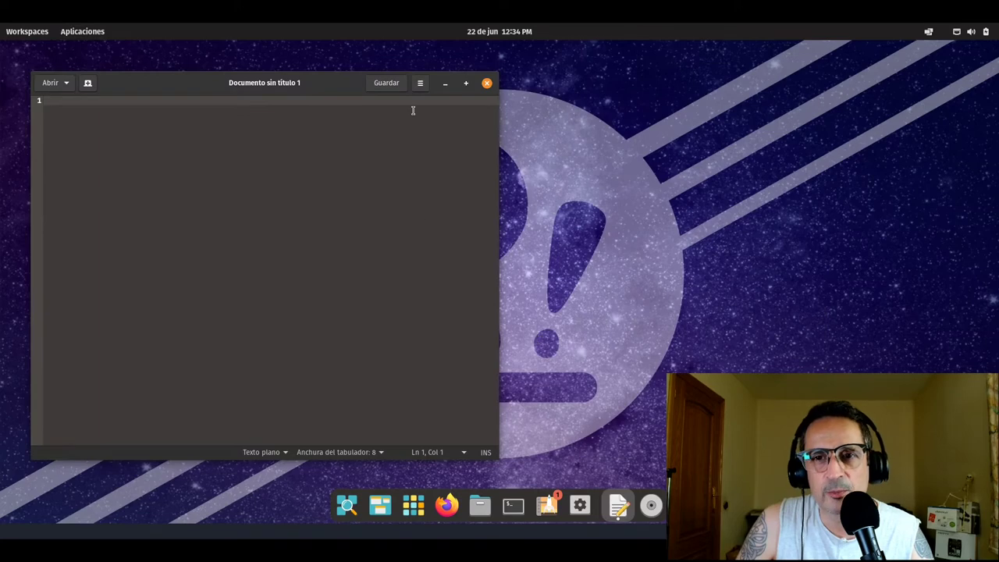
# View the text editor's version information in its about dialog, and close the dialog and the editor
pyautogui.click(420, 83)
pyautogui.click(424, 322)
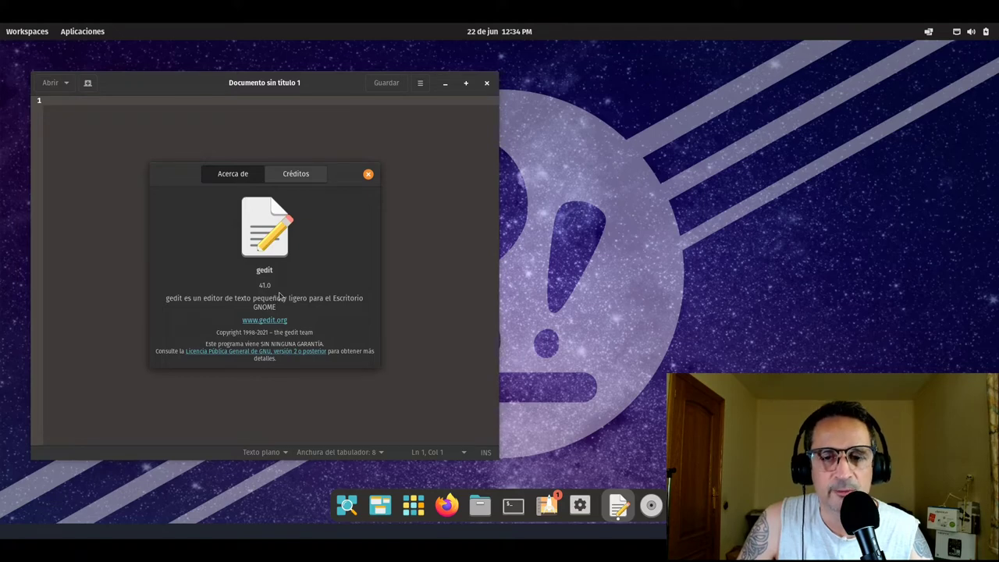
pyautogui.click(368, 174)
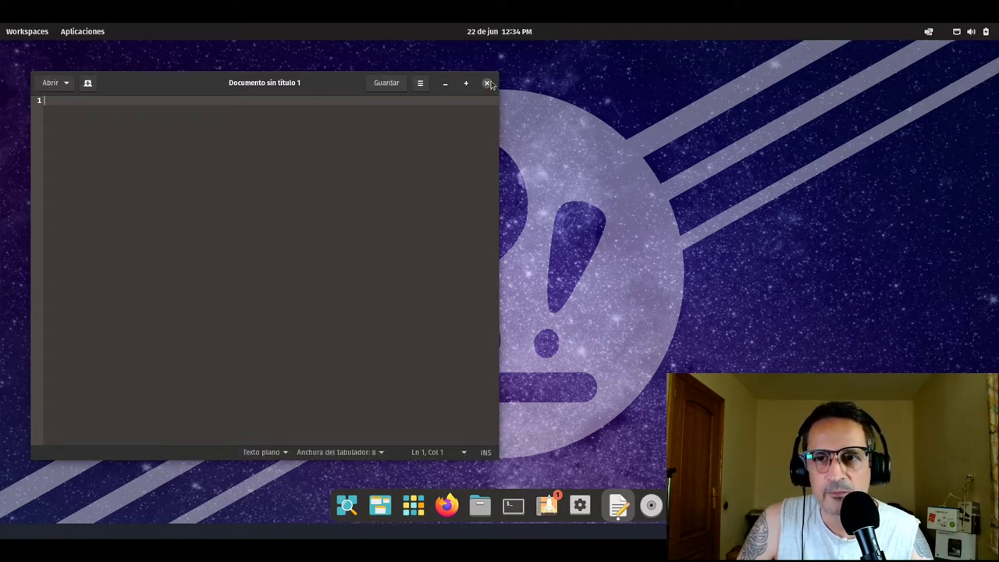
pyautogui.click(487, 84)
# Launch Meteorología from the application library, enlarge its window to view the hourly forecast, and close it
pyautogui.click(429, 505)
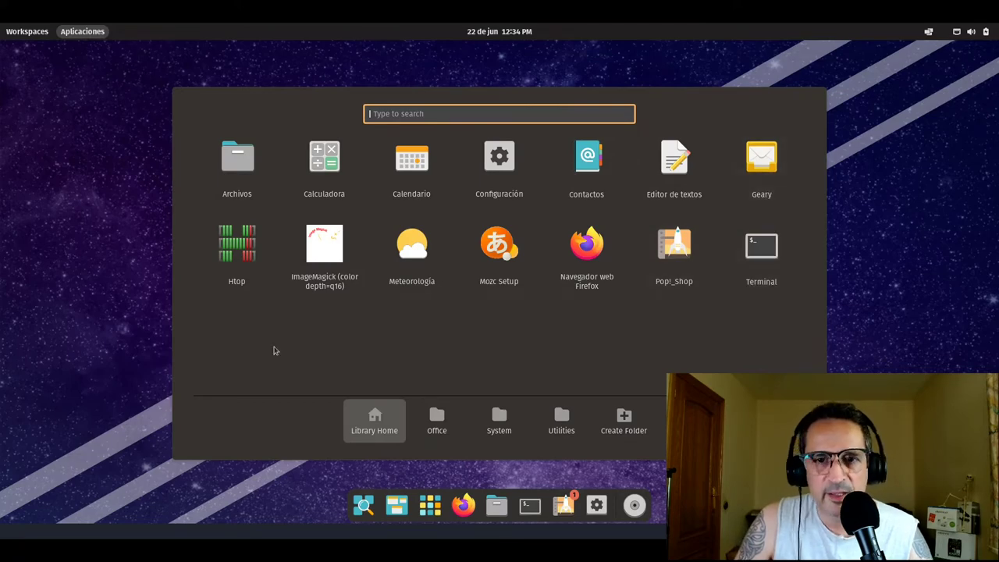
pyautogui.click(415, 272)
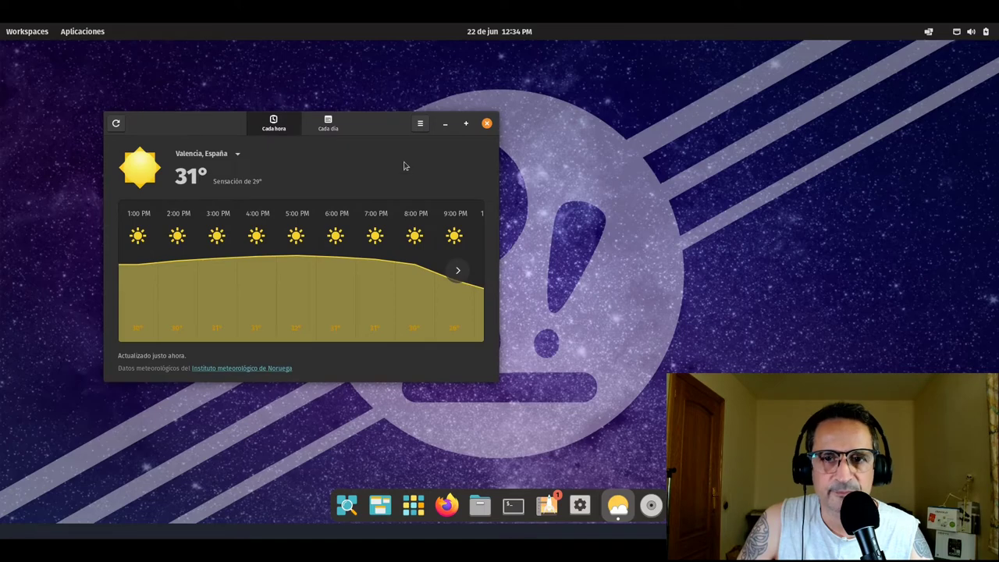
pyautogui.moveTo(371, 132); pyautogui.dragTo(405, 151)
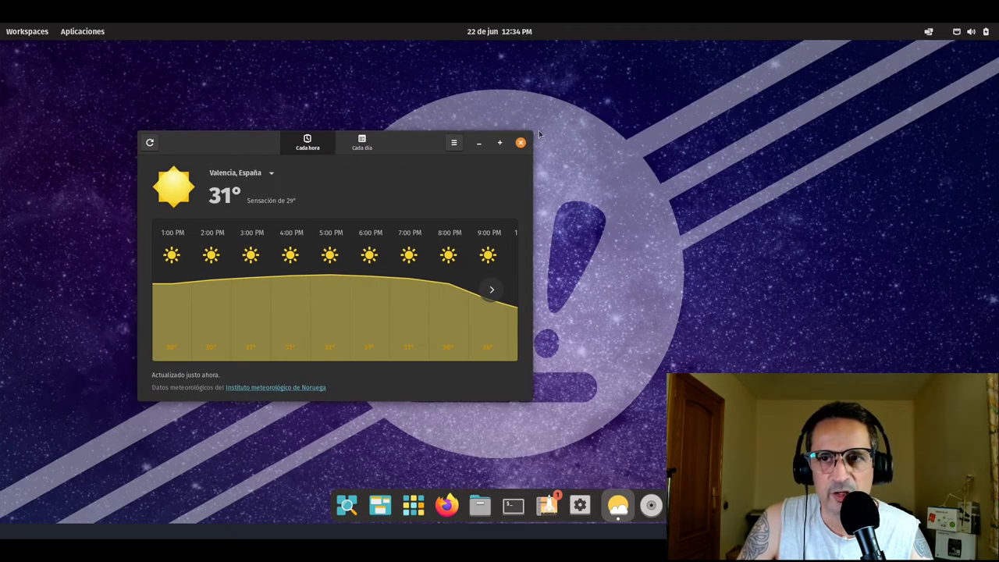
pyautogui.moveTo(527, 131); pyautogui.dragTo(686, 73)
pyautogui.moveTo(552, 93); pyautogui.dragTo(565, 101)
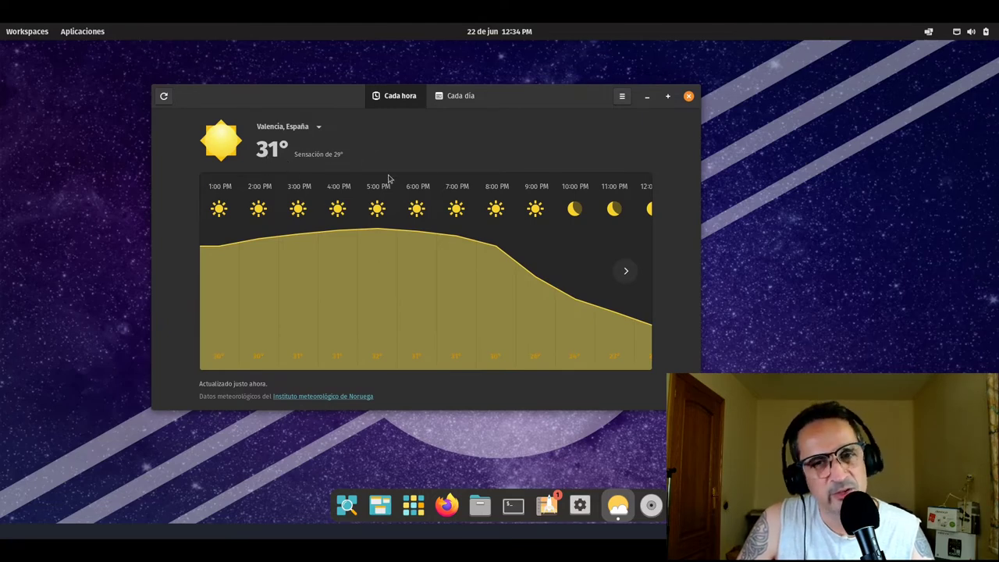
pyautogui.click(688, 97)
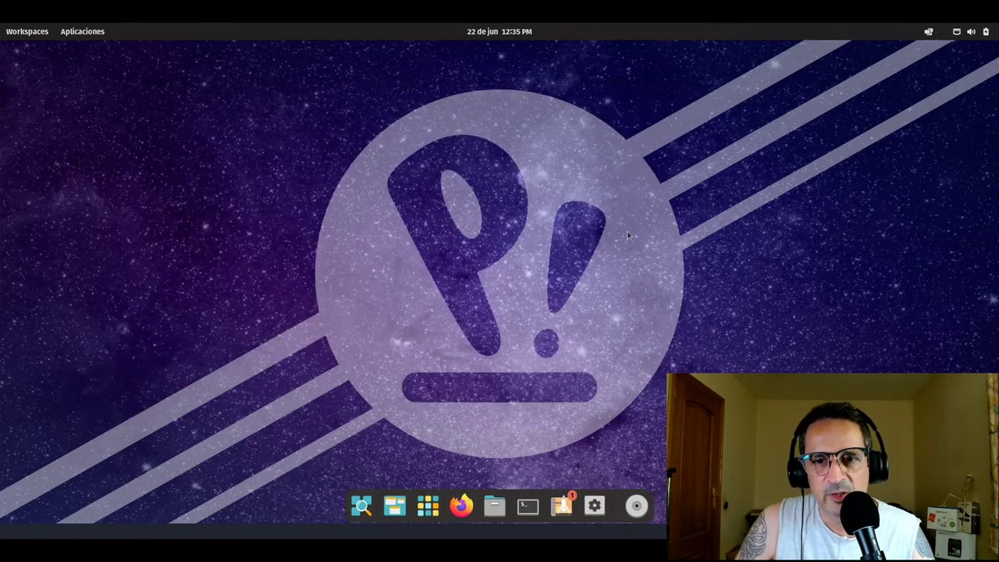
# Browse the Office, System and Utilities folders of the application library
pyautogui.click(429, 506)
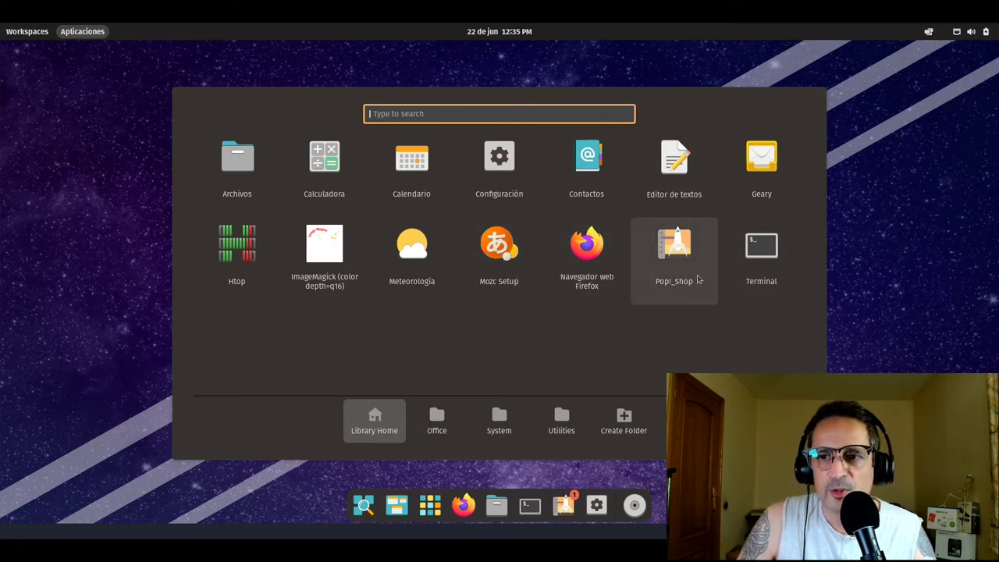
pyautogui.click(461, 429)
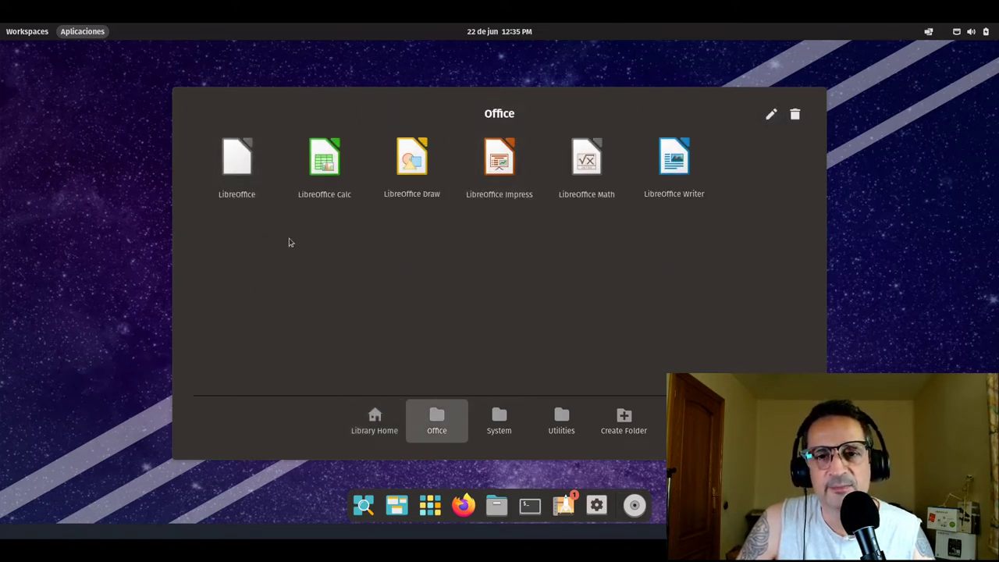
pyautogui.click(498, 420)
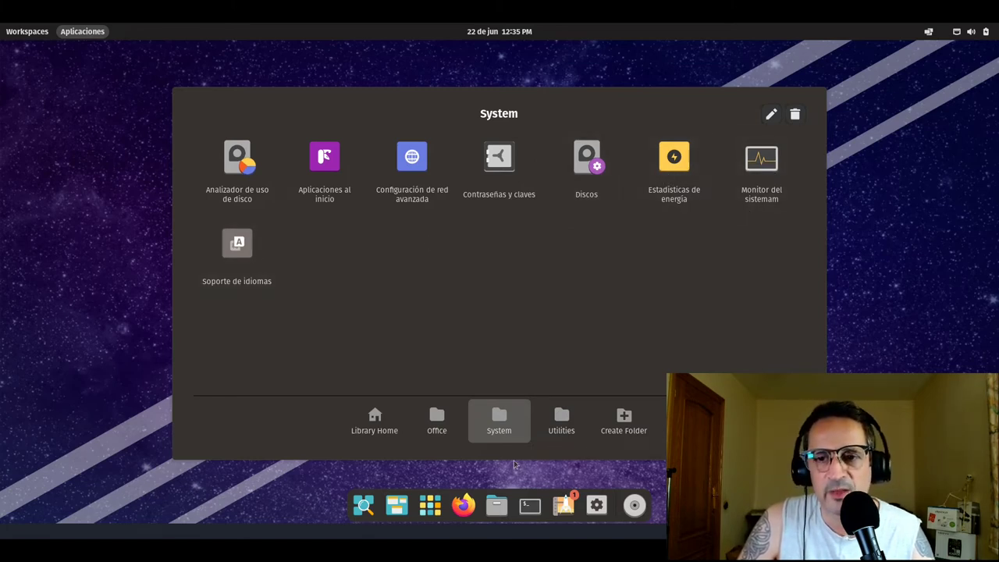
pyautogui.click(578, 441)
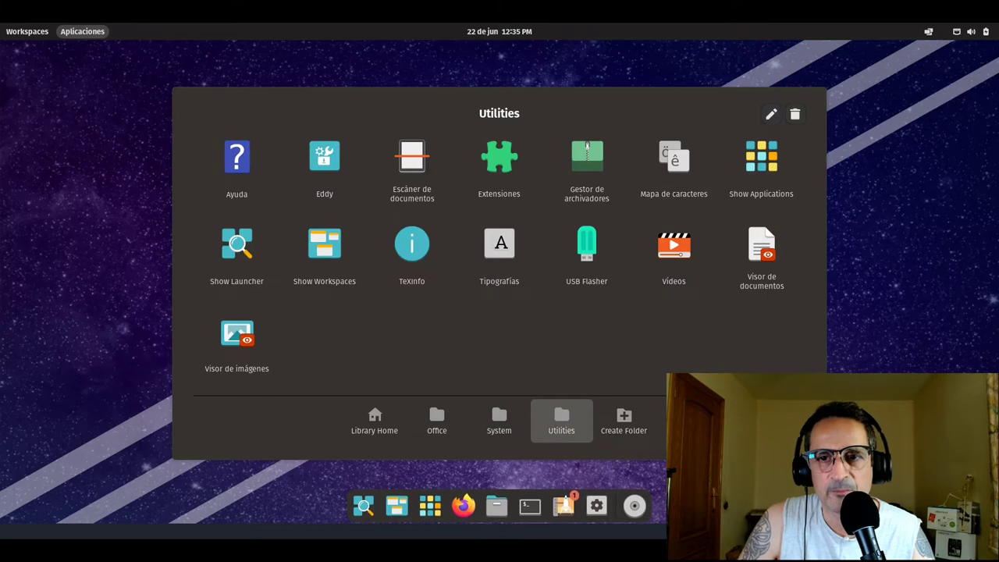
# Launch Eddy from the Utilities folder, view its package file chooser, cancel it and close Eddy
pyautogui.click(331, 176)
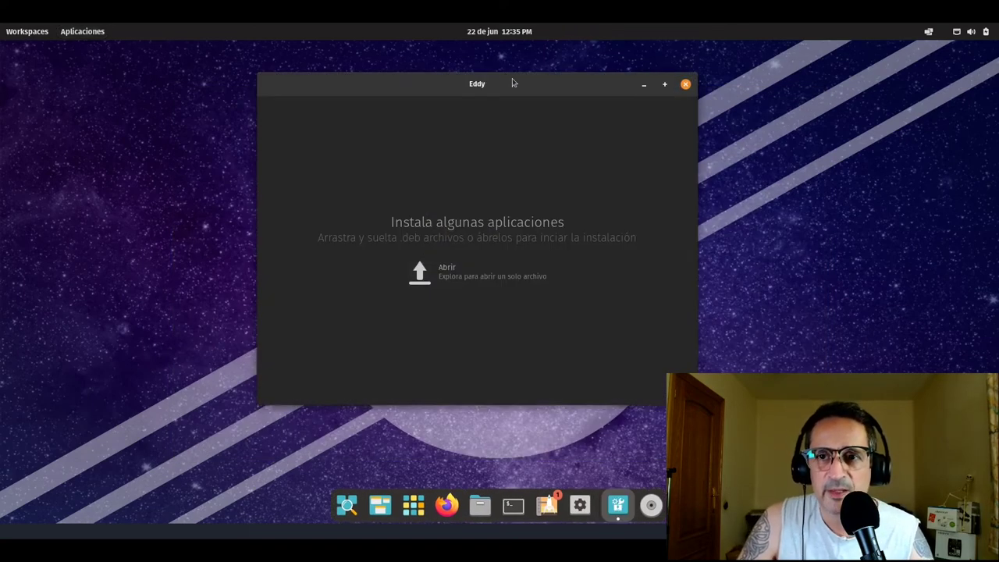
pyautogui.moveTo(513, 83); pyautogui.dragTo(467, 106)
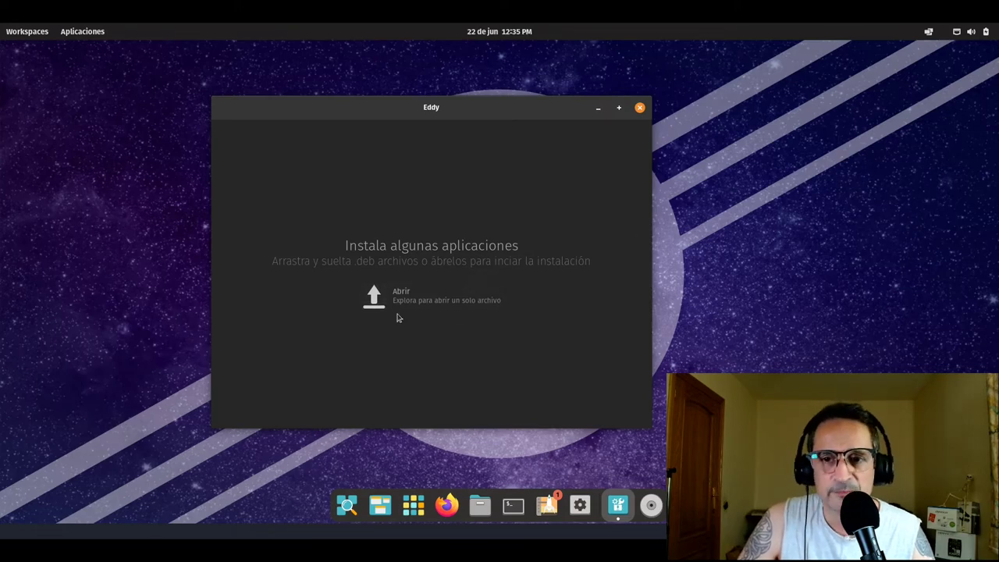
pyautogui.click(412, 300)
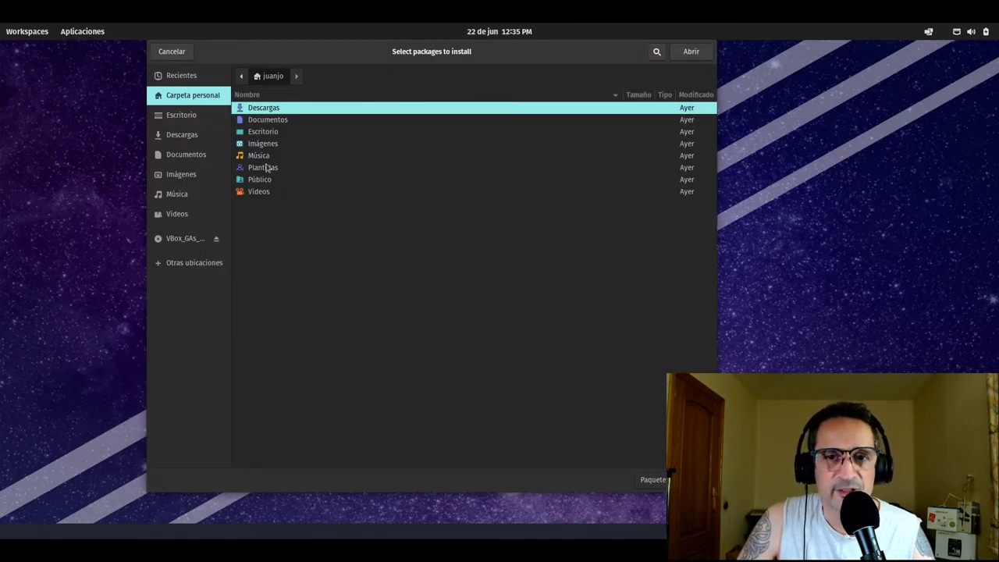
pyautogui.click(164, 52)
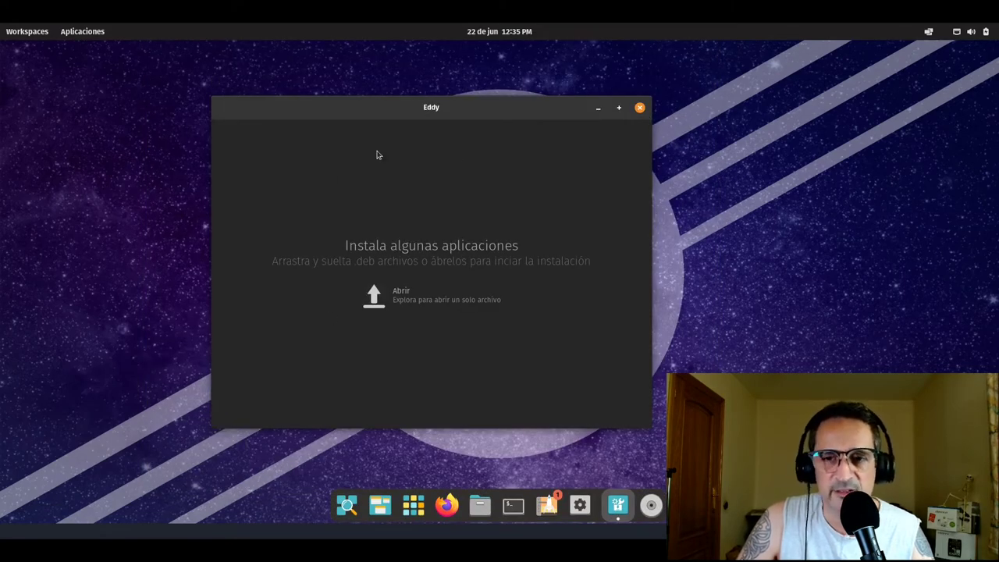
pyautogui.click(640, 108)
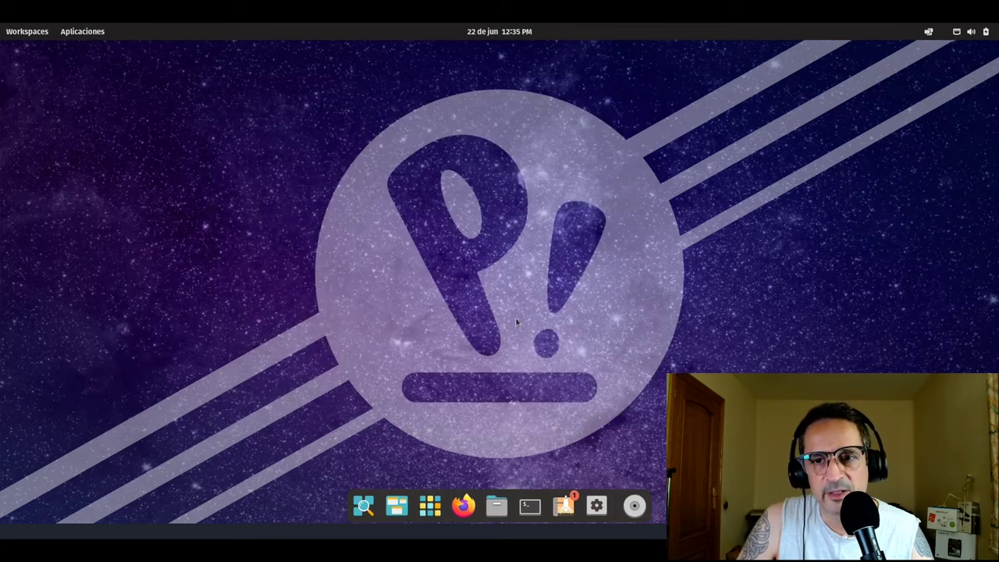
# Launch USB Flasher from the application library's Utilities folder, view its image selection window and cancel it
pyautogui.click(430, 505)
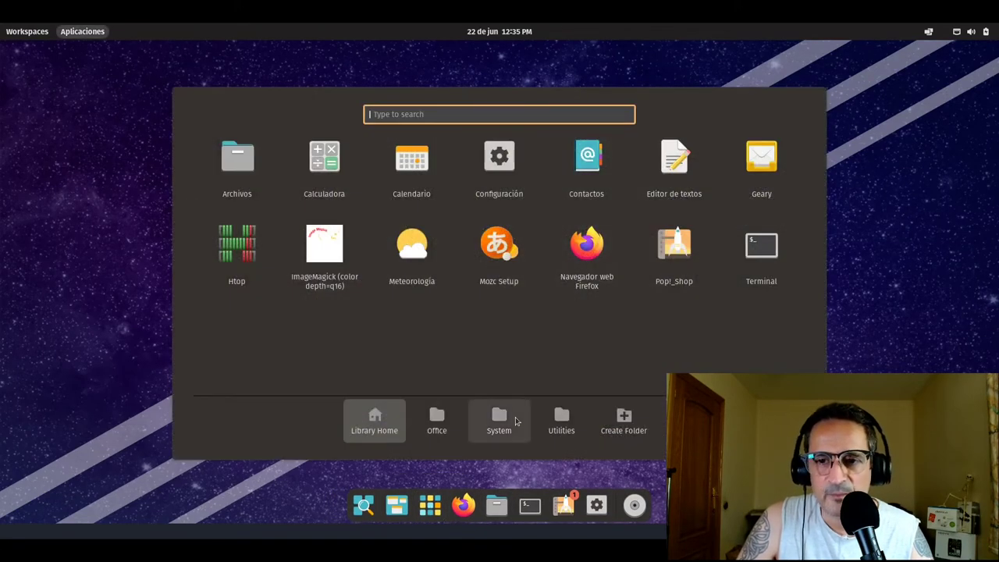
pyautogui.click(512, 422)
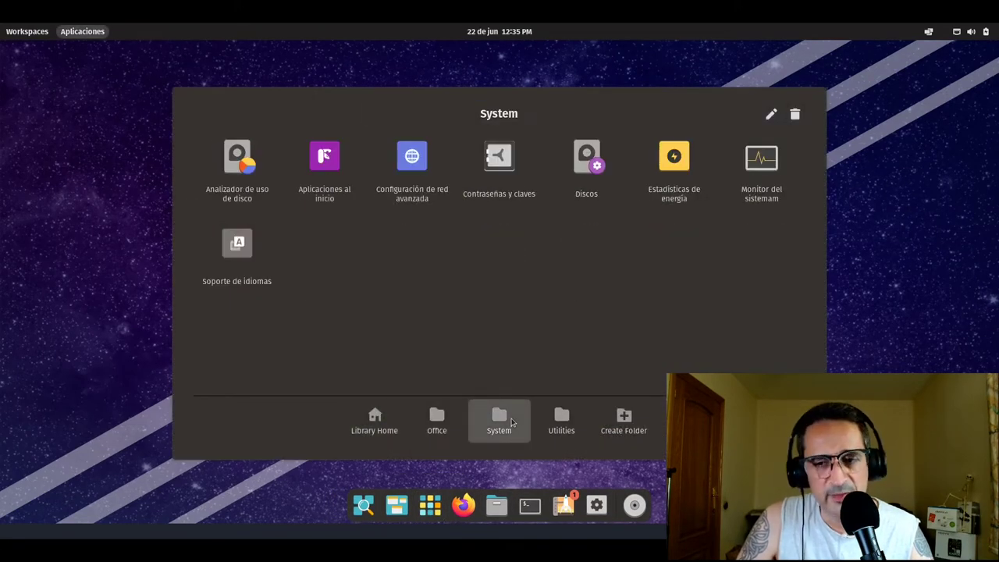
pyautogui.click(552, 426)
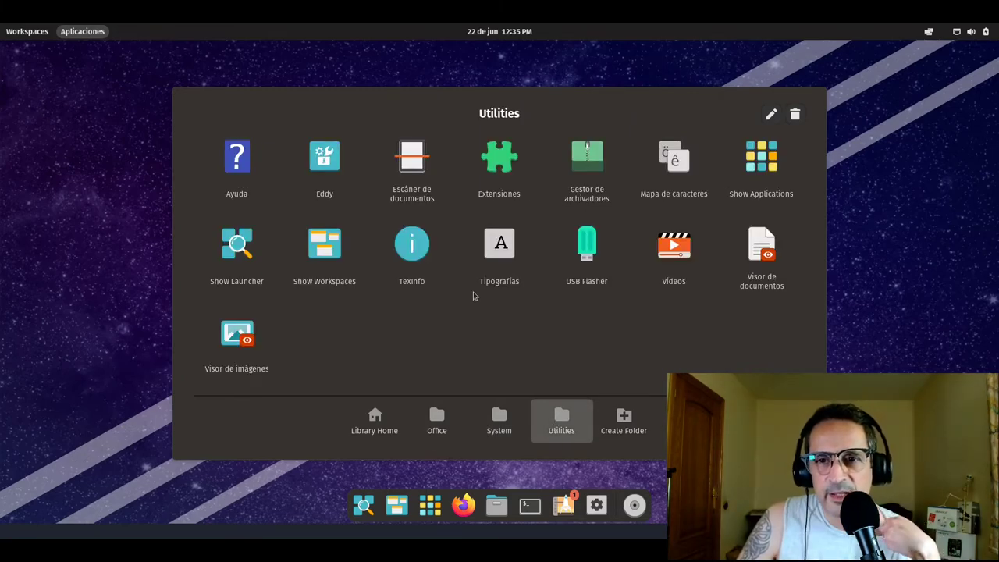
pyautogui.click(586, 250)
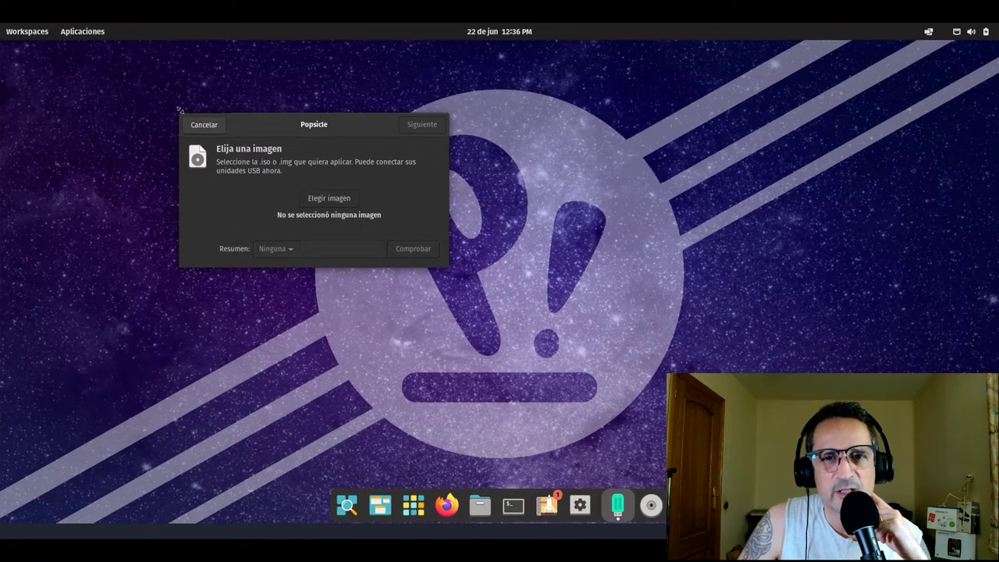
pyautogui.click(205, 124)
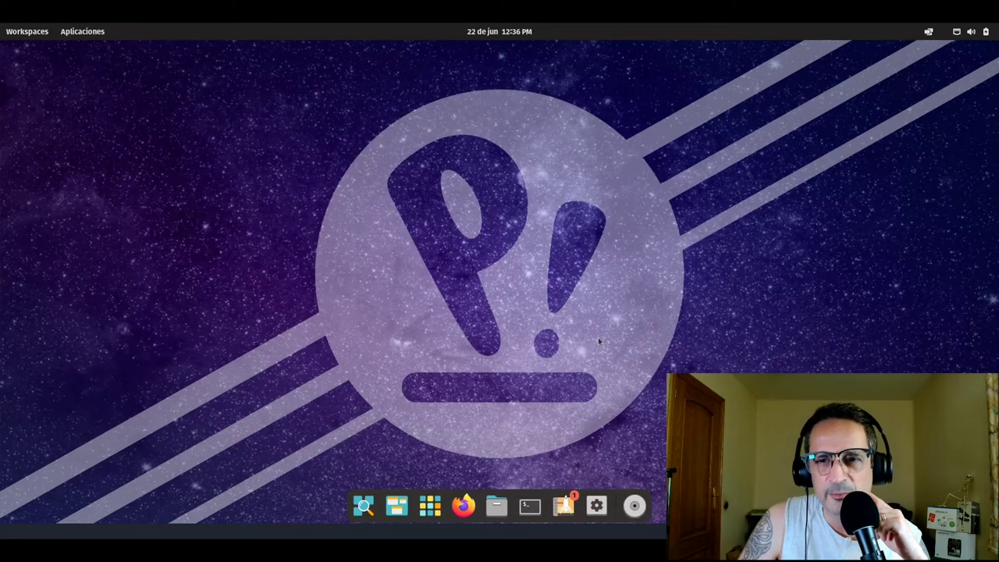
# Launch Vídeos from the application library's Utilities folder and view its Canales section
pyautogui.click(430, 506)
pyautogui.click(561, 417)
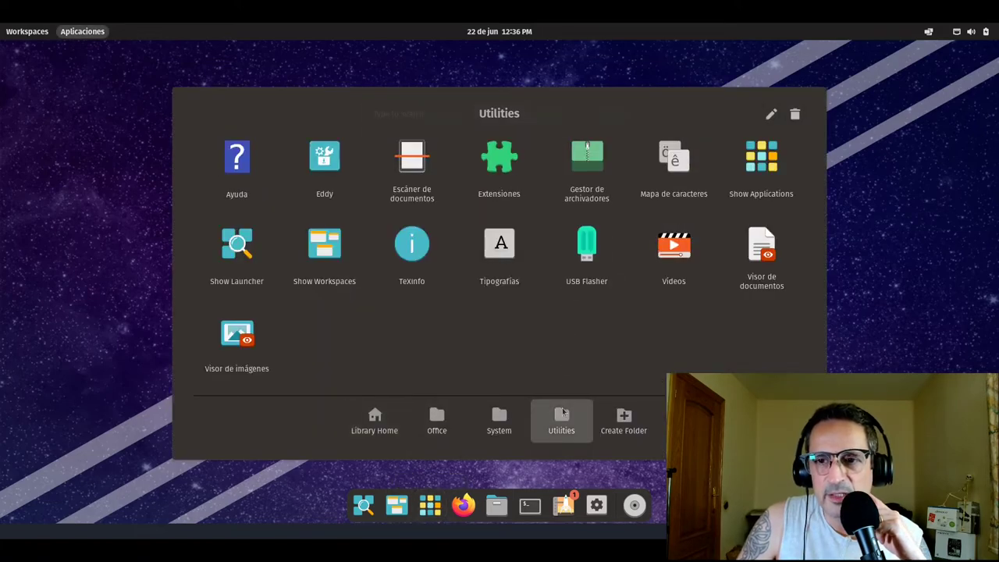
pyautogui.click(676, 263)
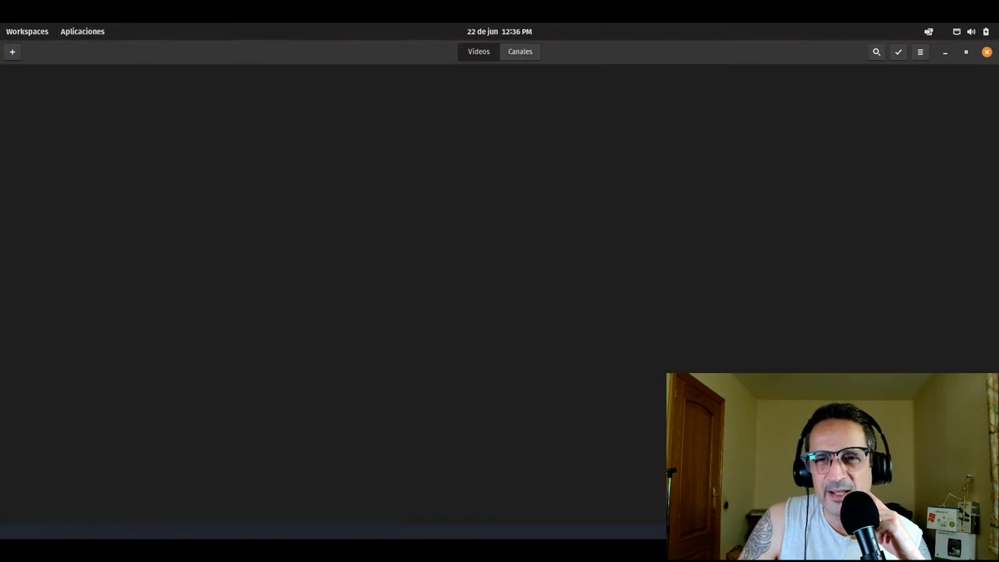
pyautogui.click(524, 57)
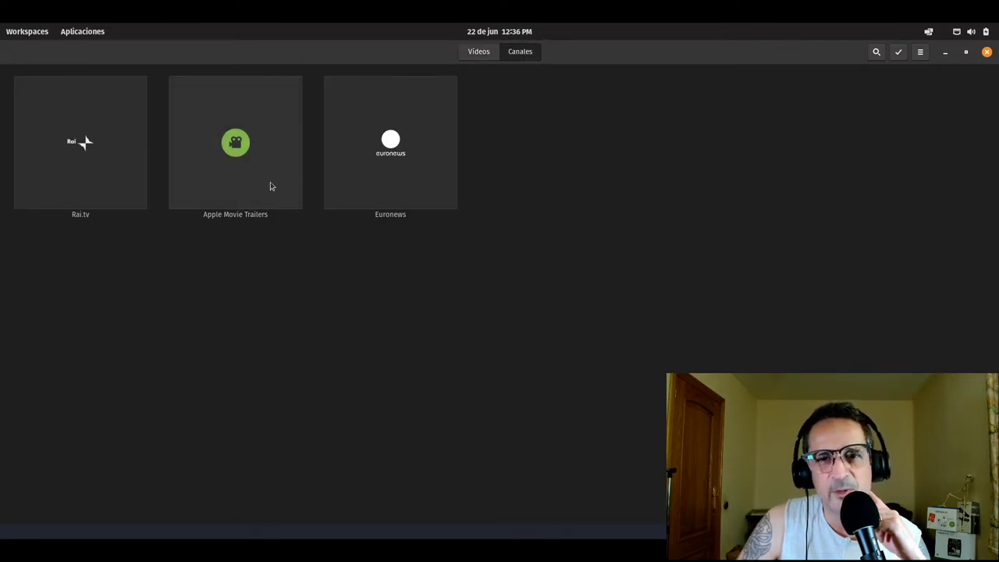
# View the help page of Vídeos, and close both the help window and the video player
pyautogui.click(920, 52)
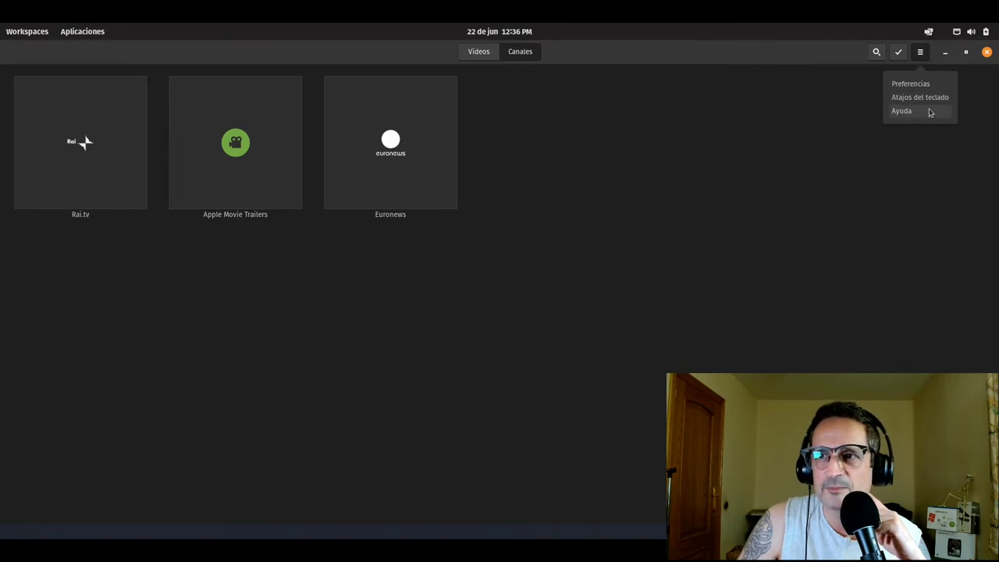
pyautogui.click(902, 111)
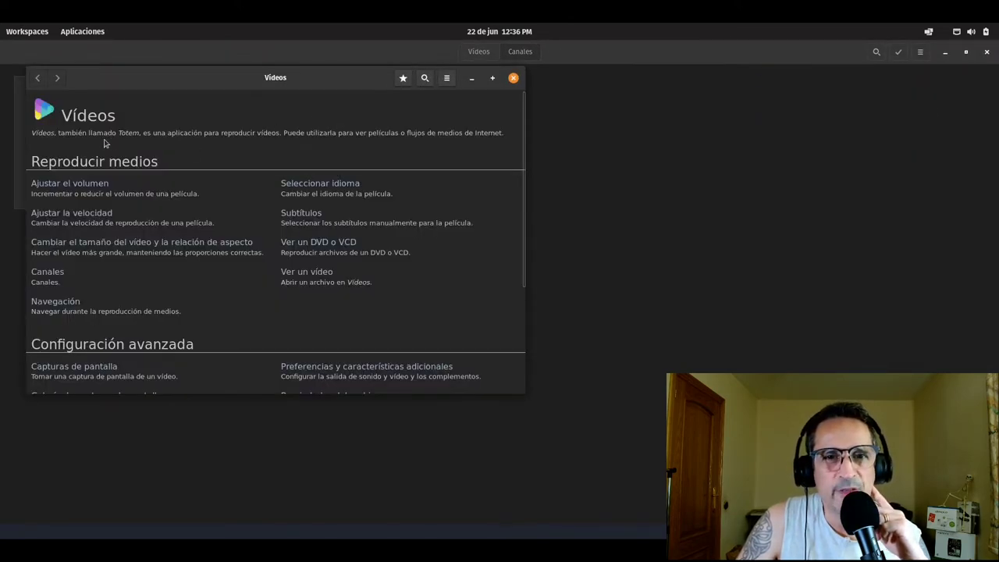
pyautogui.click(513, 80)
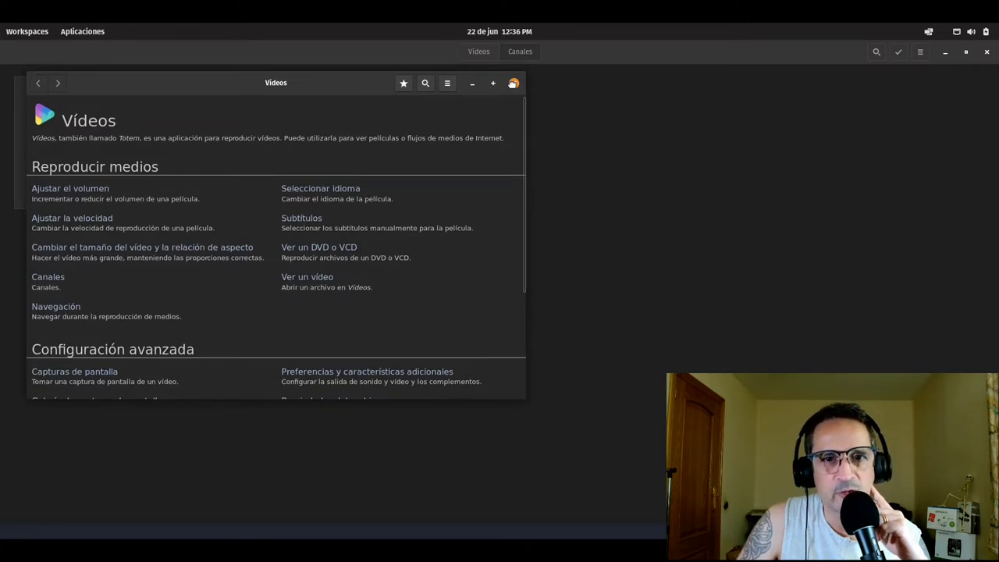
pyautogui.moveTo(512, 83); pyautogui.dragTo(589, 105)
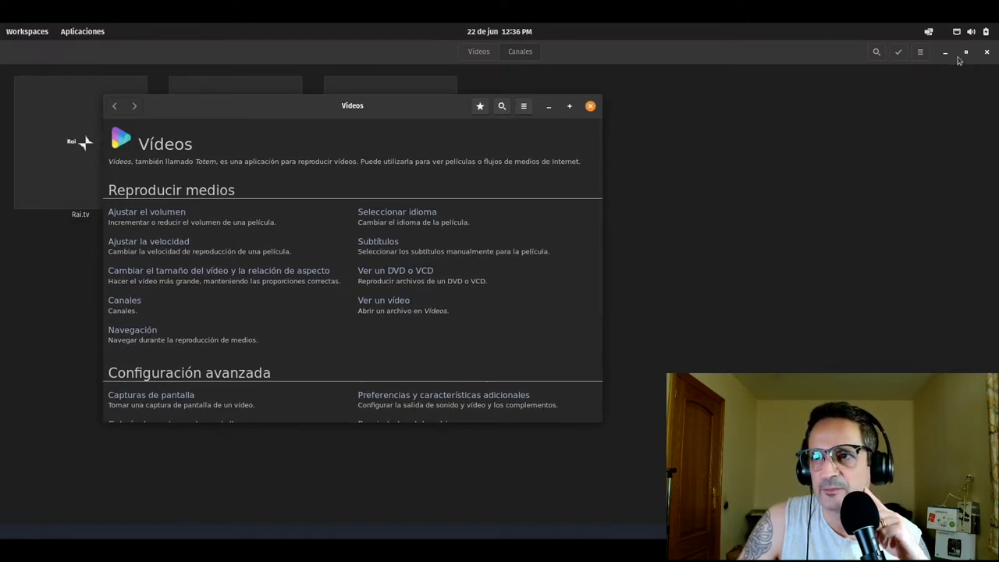
pyautogui.click(589, 106)
pyautogui.click(985, 52)
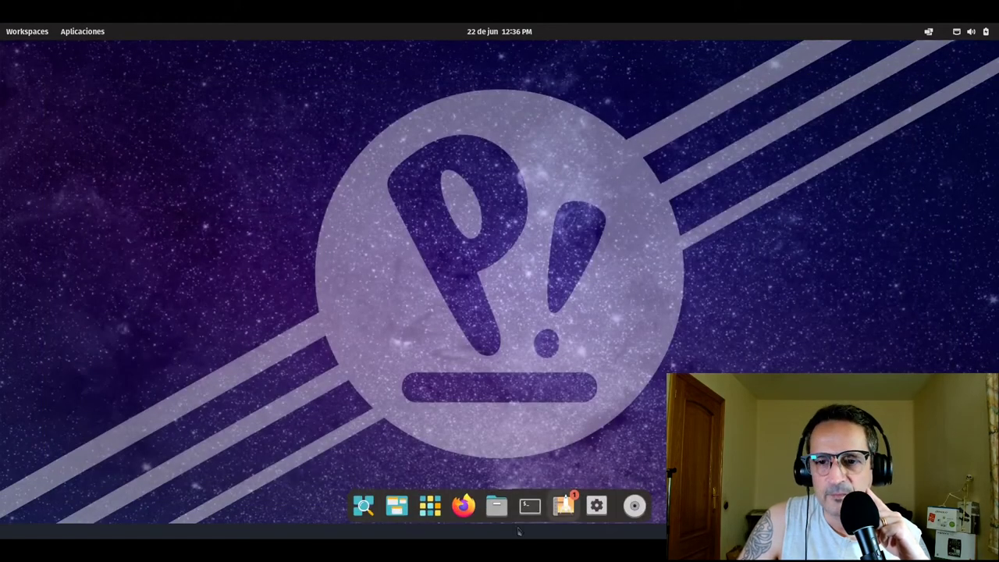
# Launch Visor de imágenes from the application library's Utilities folder
pyautogui.click(430, 504)
pyautogui.click(565, 419)
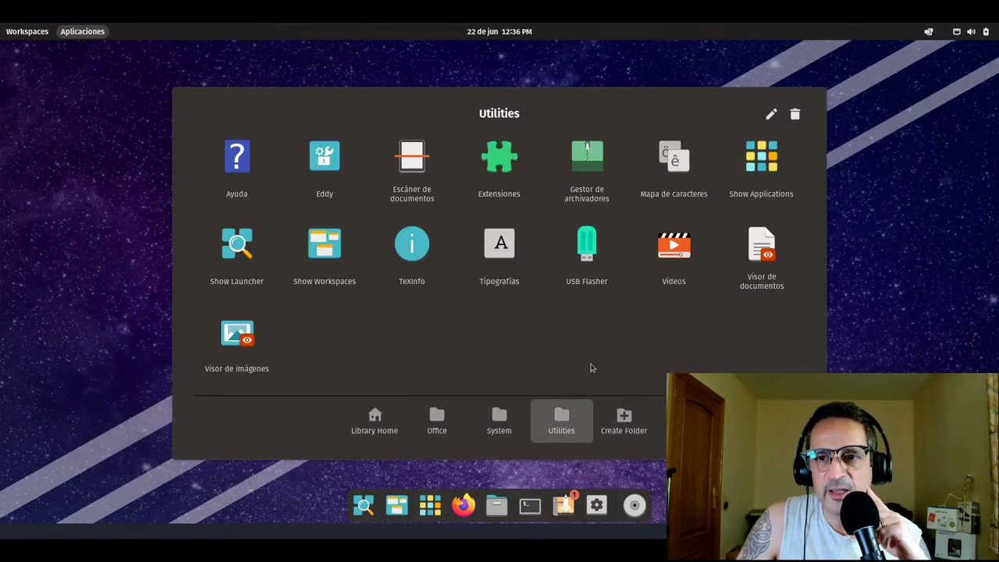
pyautogui.click(238, 353)
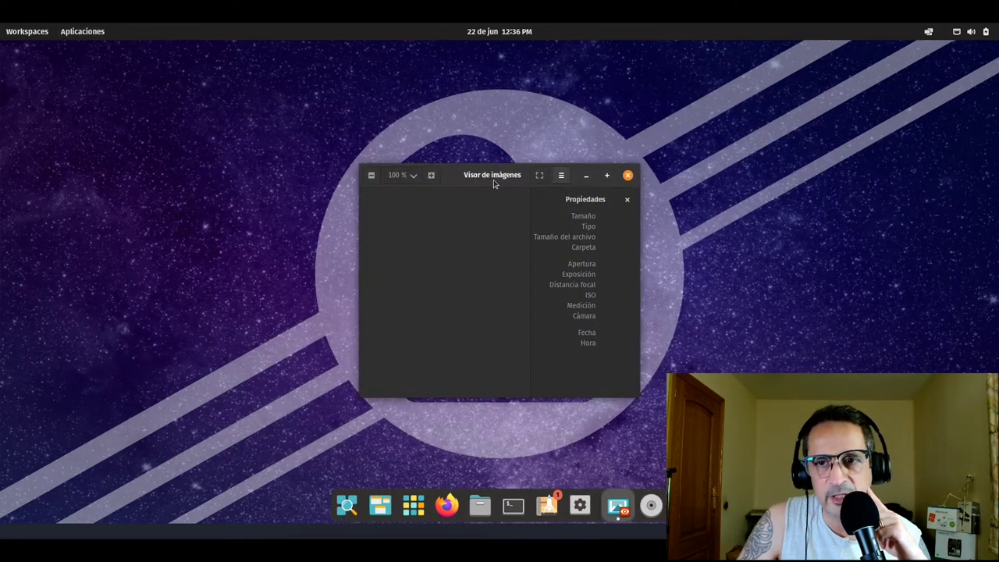
# View the image viewer's help page and close the help window
pyautogui.click(531, 164)
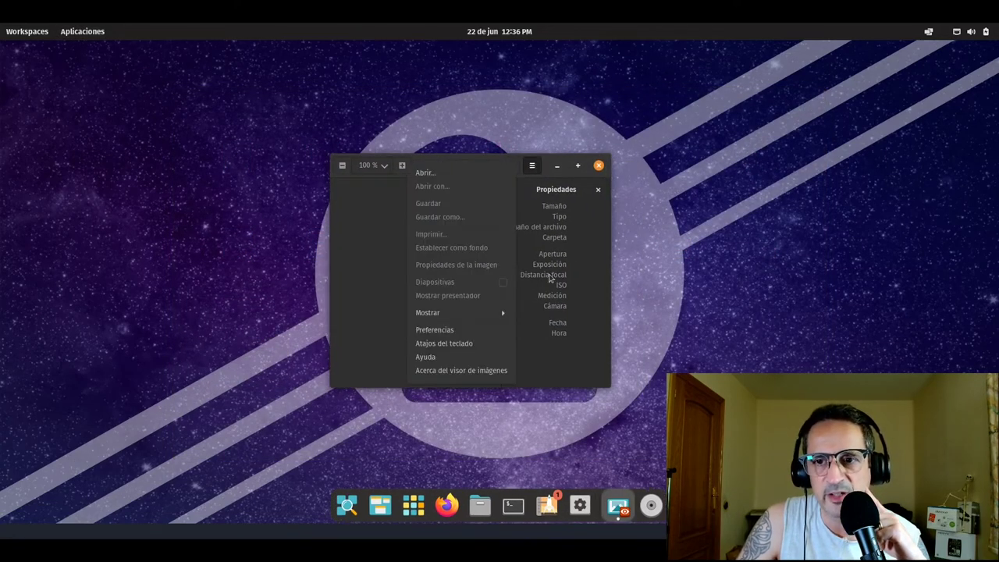
pyautogui.click(474, 359)
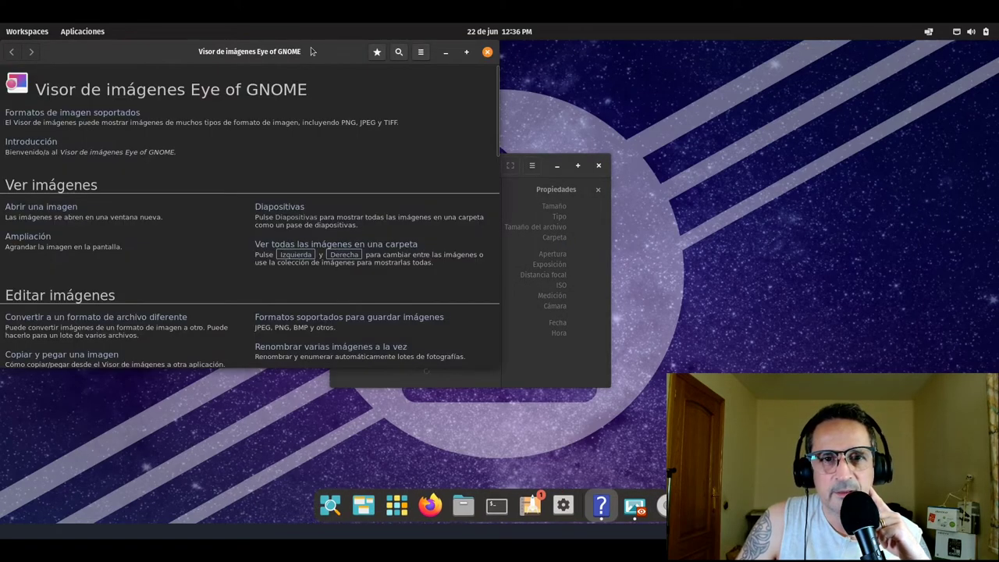
pyautogui.moveTo(310, 48); pyautogui.dragTo(383, 81)
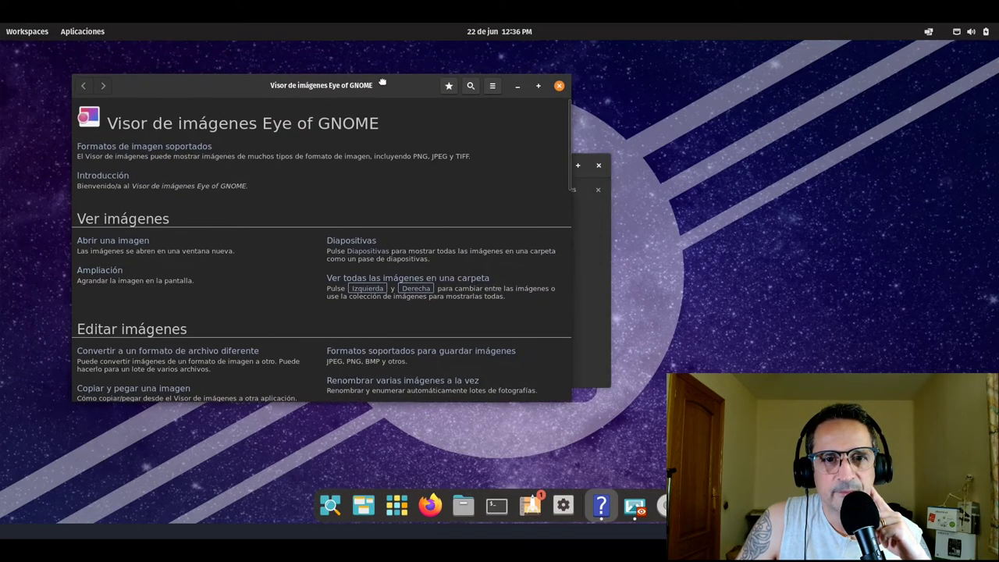
pyautogui.click(559, 86)
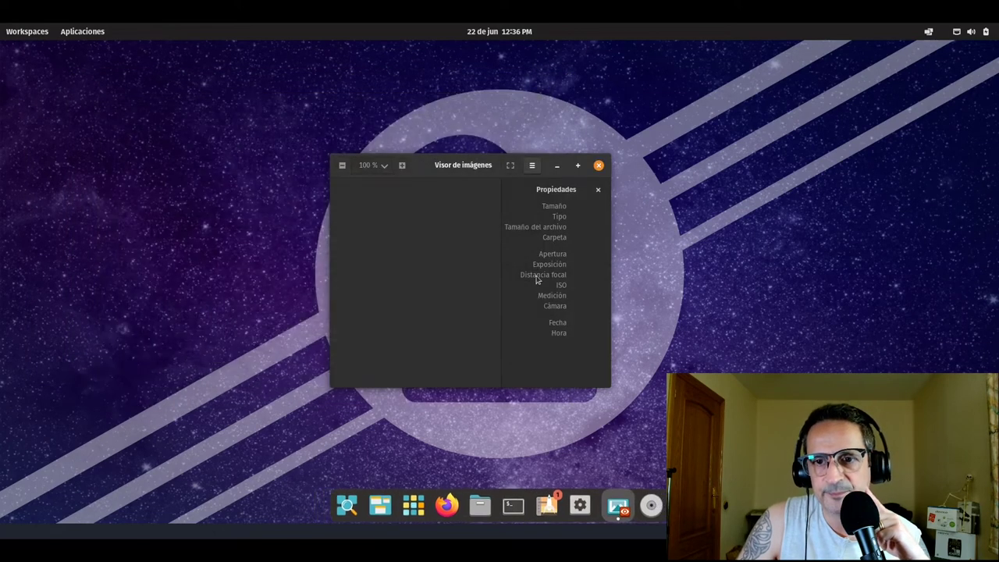
# View the Acerca de information of Visor de imágenes, and close both the dialog and the image viewer
pyautogui.click(531, 165)
pyautogui.click(480, 370)
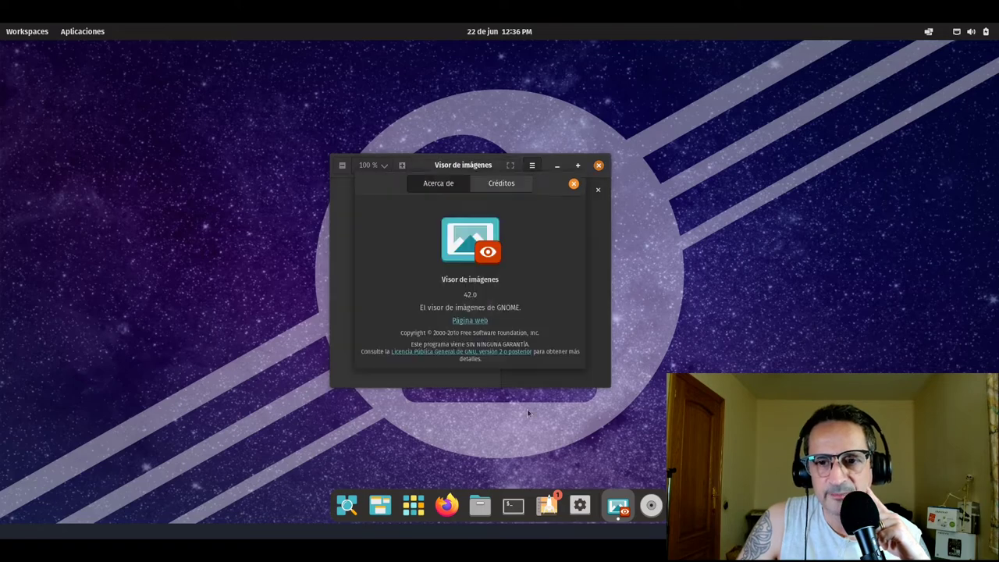
pyautogui.click(574, 183)
pyautogui.click(598, 166)
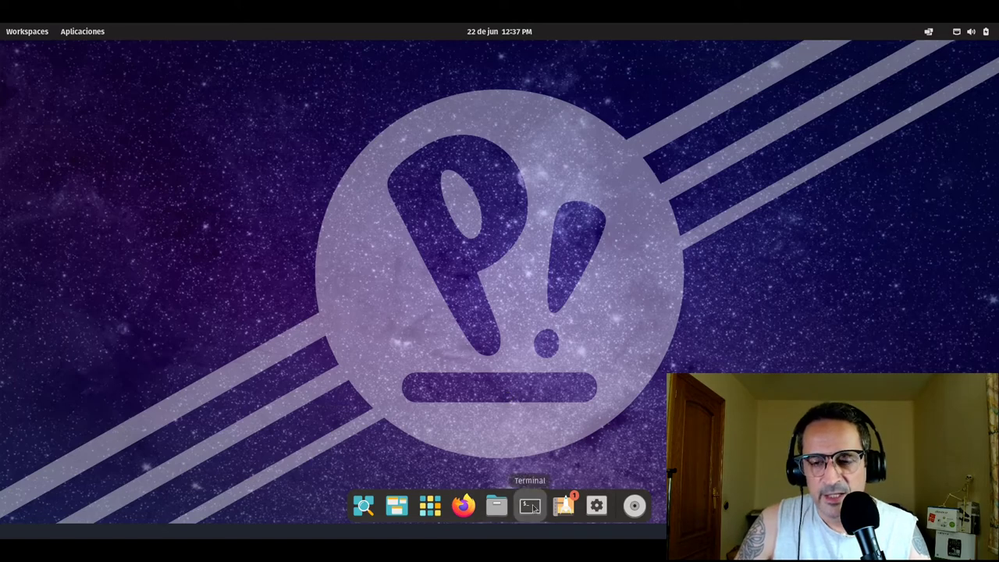
# Open the system settings and view the OS Upgrade & Recovery page from the main category list
pyautogui.click(596, 506)
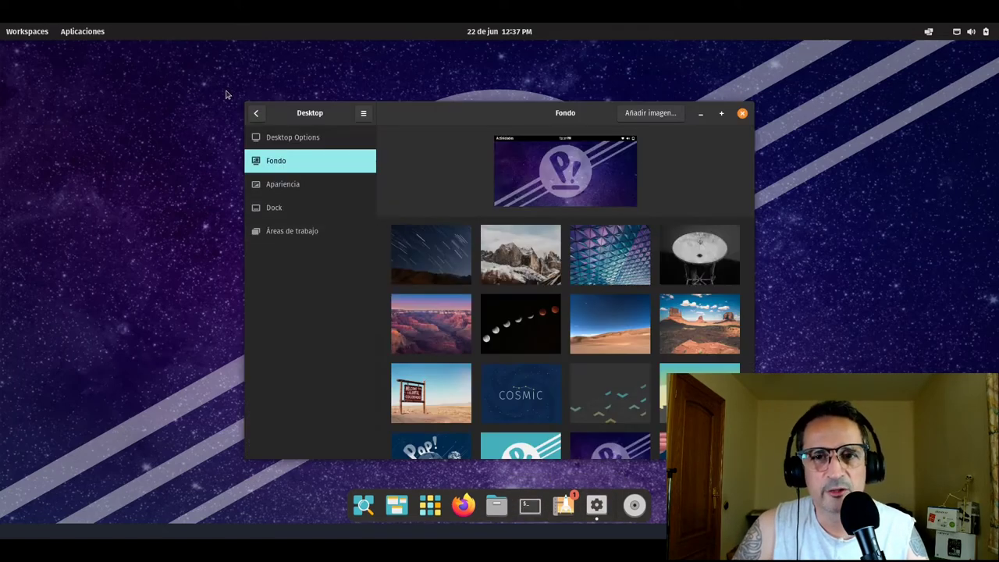
pyautogui.click(257, 114)
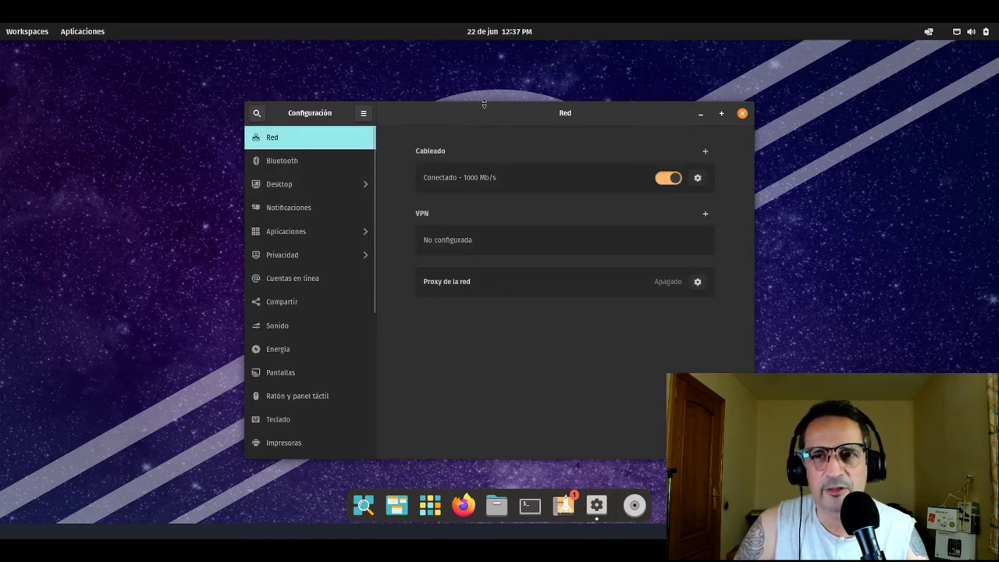
pyautogui.moveTo(483, 104); pyautogui.dragTo(485, 85)
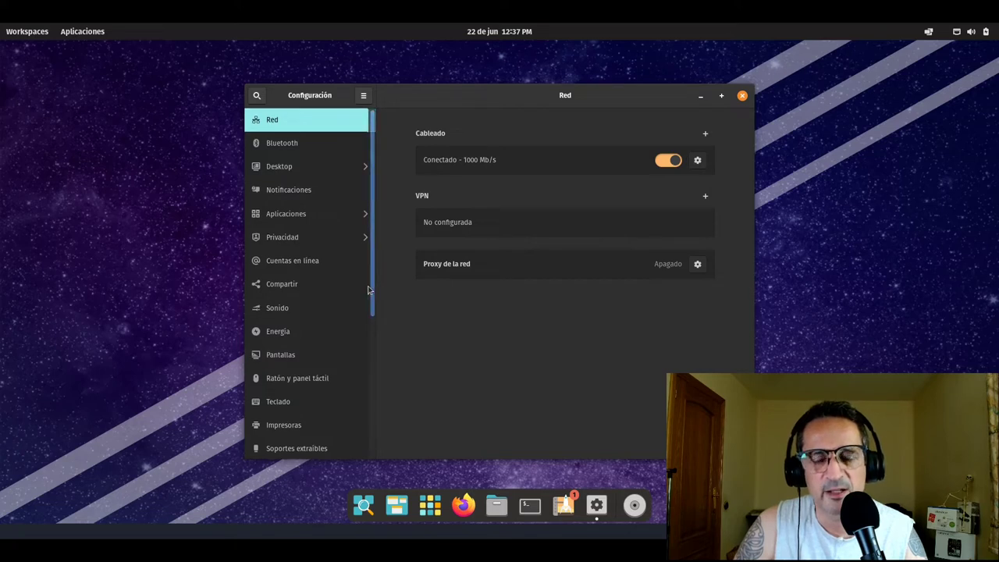
pyautogui.moveTo(371, 289); pyautogui.dragTo(379, 374)
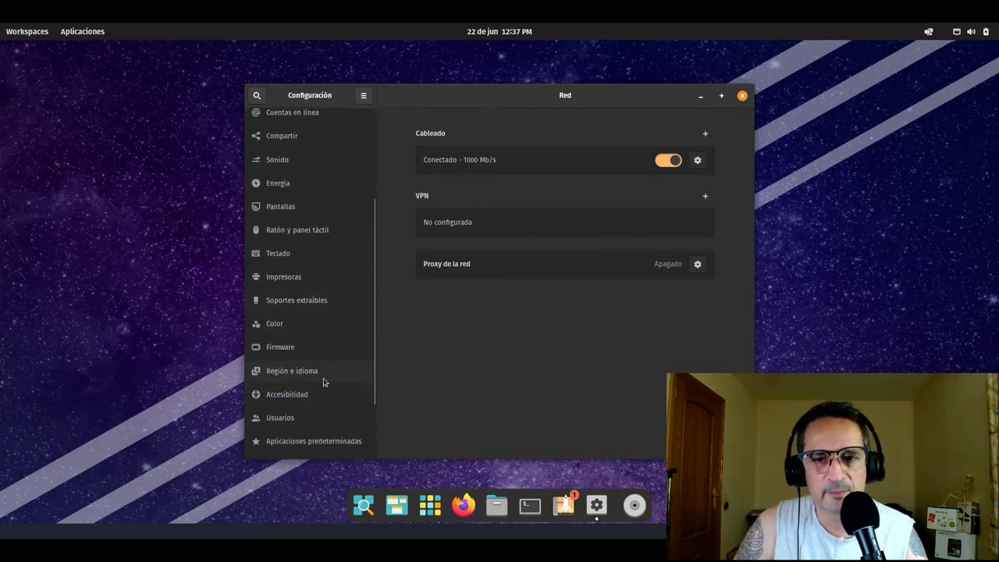
pyautogui.scroll(-2, 328, 406)
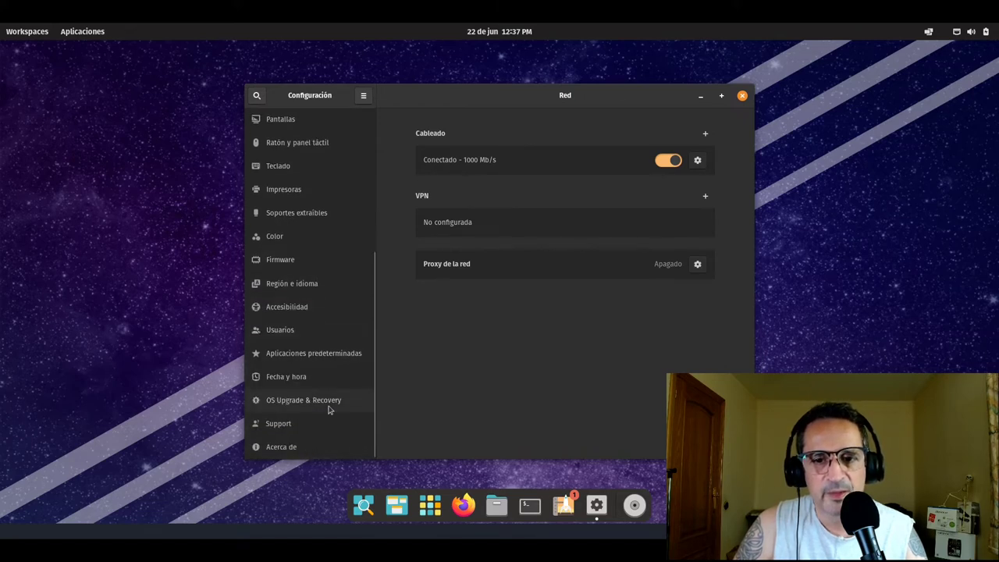
pyautogui.click(313, 401)
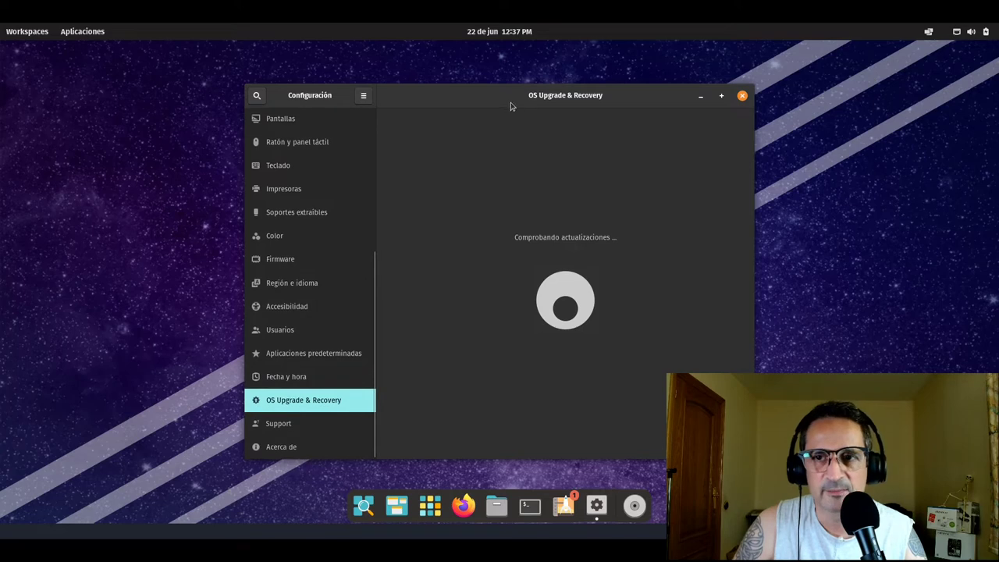
pyautogui.moveTo(511, 106); pyautogui.dragTo(483, 90)
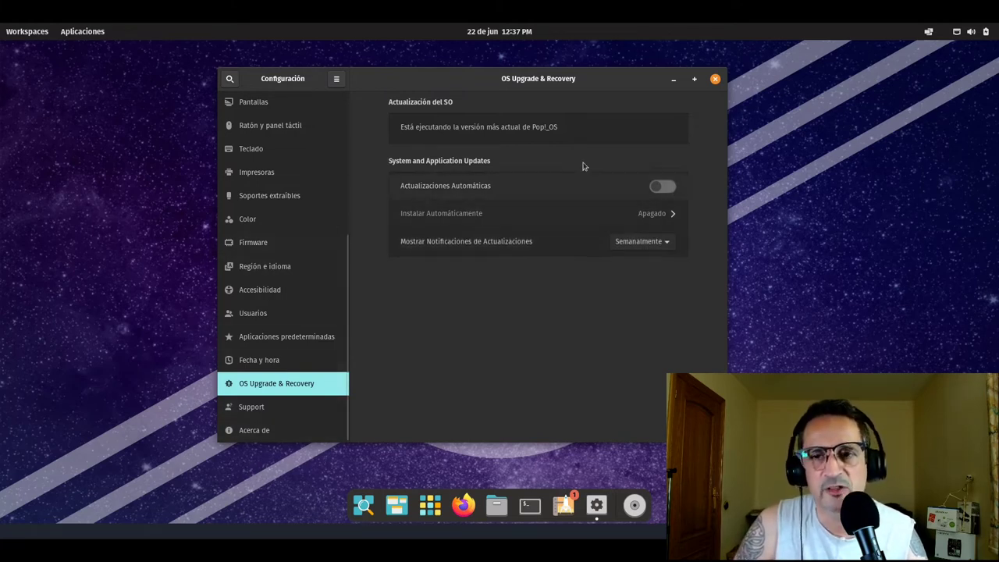
# View the Pantallas and Teclado pages of the system settings
pyautogui.click(258, 101)
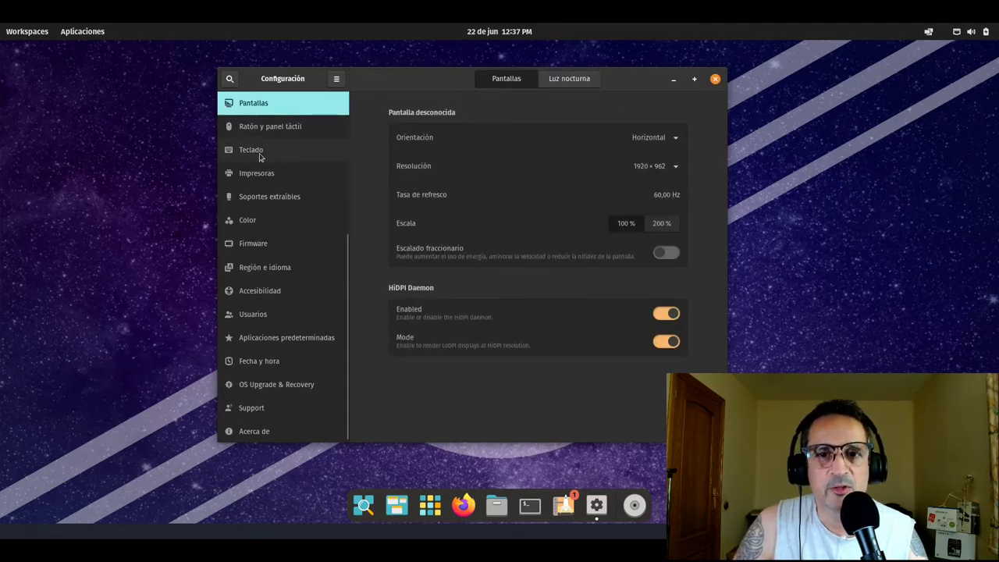
pyautogui.click(260, 155)
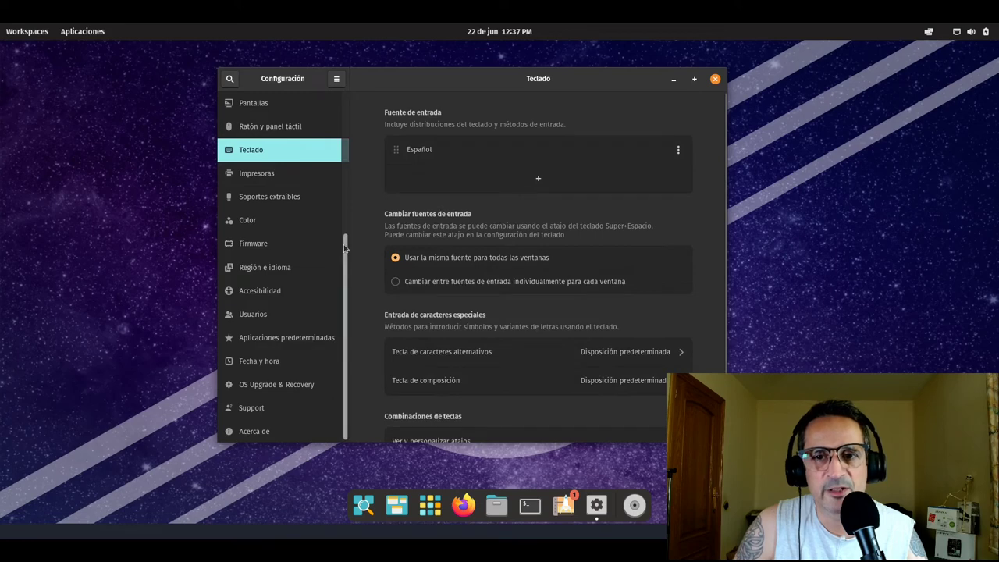
# Enter the Desktop category of the system settings and view its Desktop Options page
pyautogui.scroll(5, 344, 248)
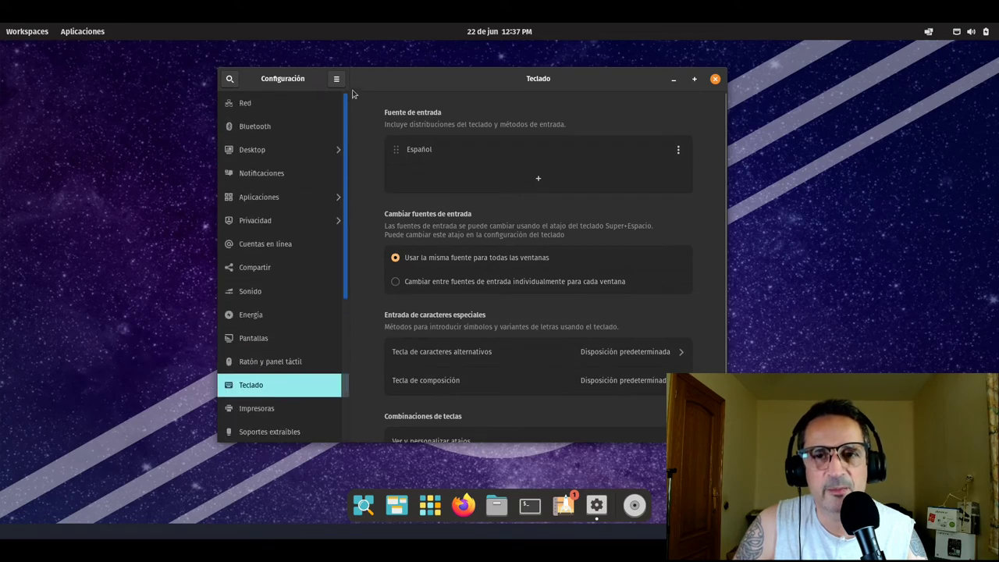
pyautogui.click(280, 152)
pyautogui.click(275, 126)
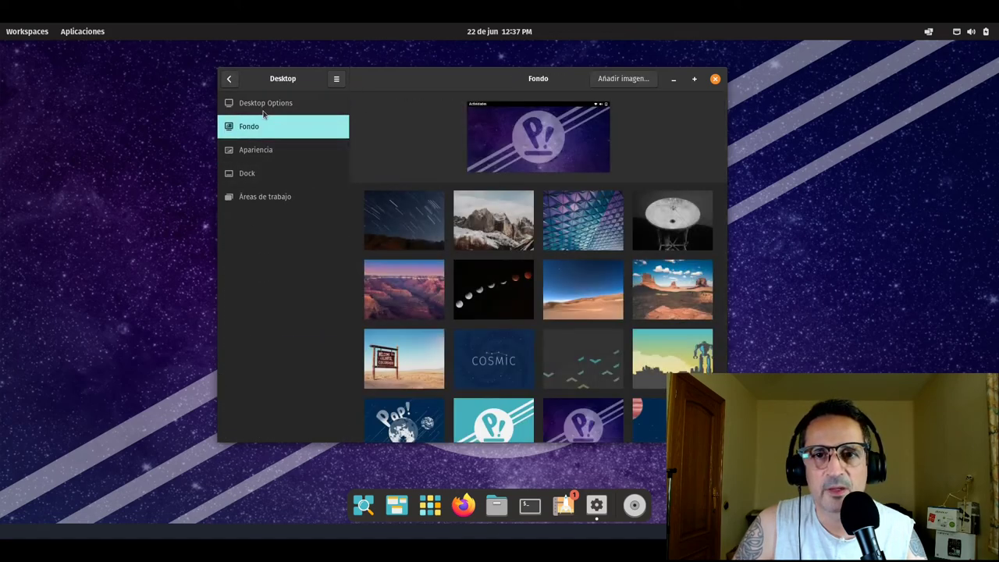
pyautogui.click(308, 103)
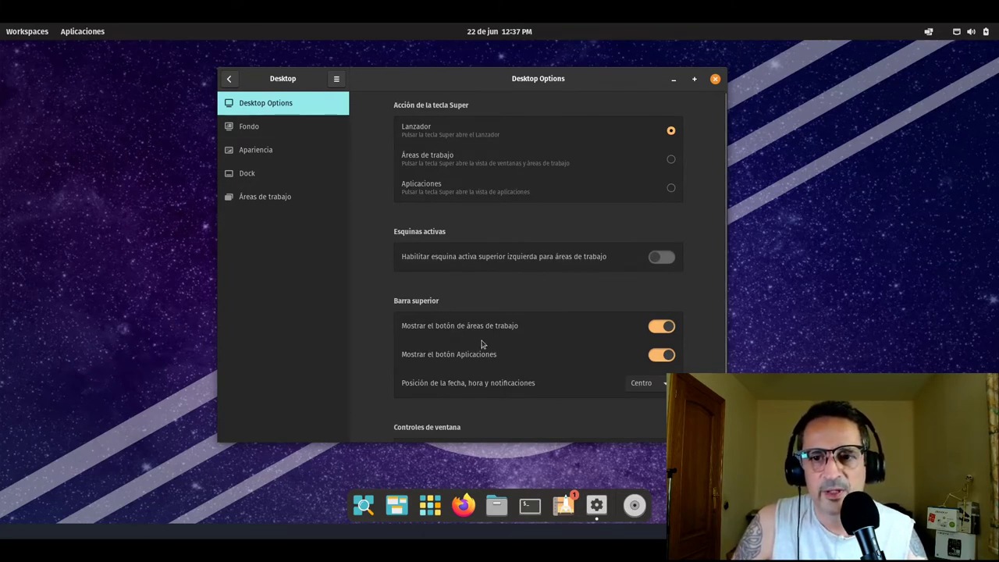
# Set the desktop background in Fondo to the photo of desert buttes under a cloudy blue sky
pyautogui.click(266, 128)
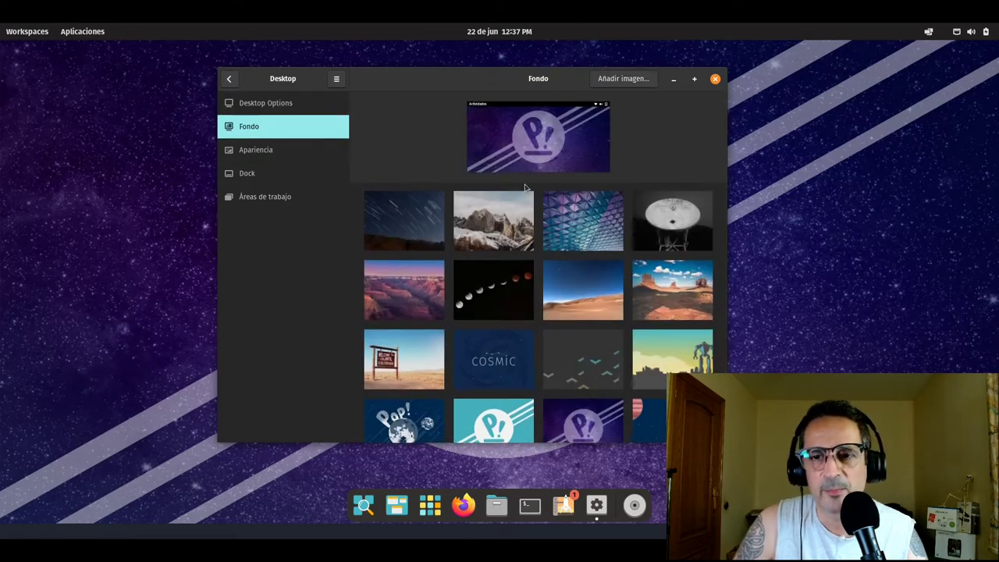
pyautogui.scroll(-3, 581, 272)
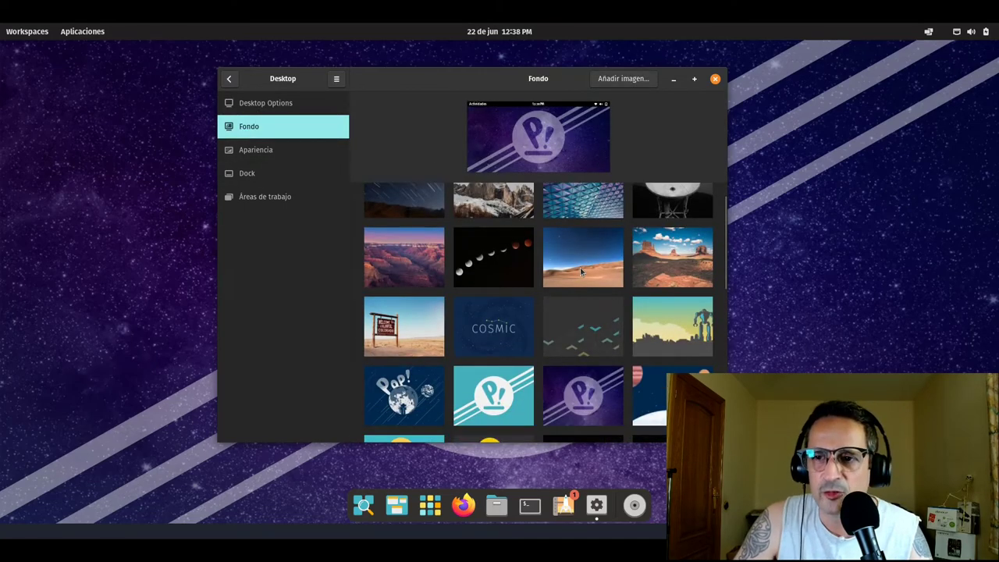
pyautogui.scroll(1, 589, 278)
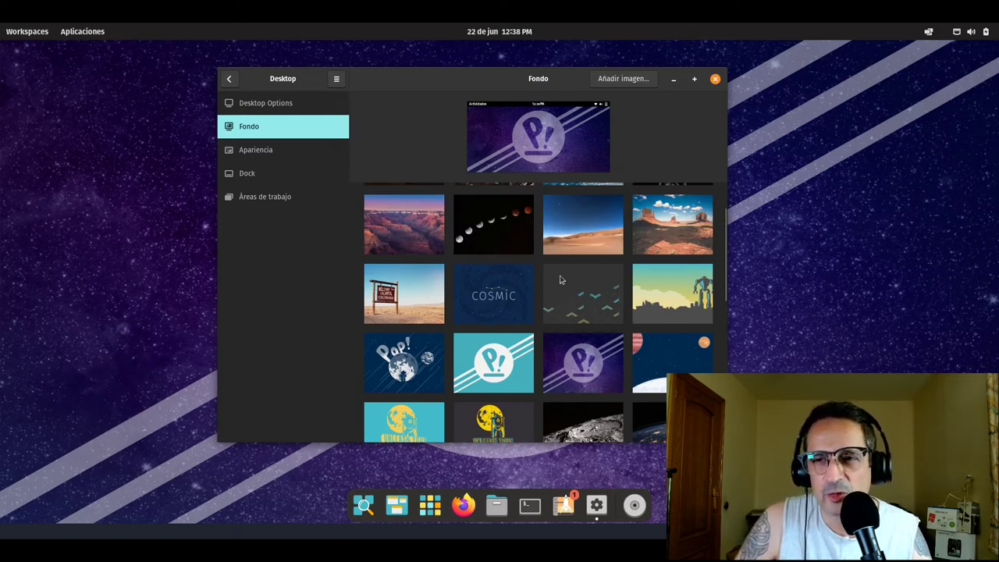
pyautogui.click(641, 218)
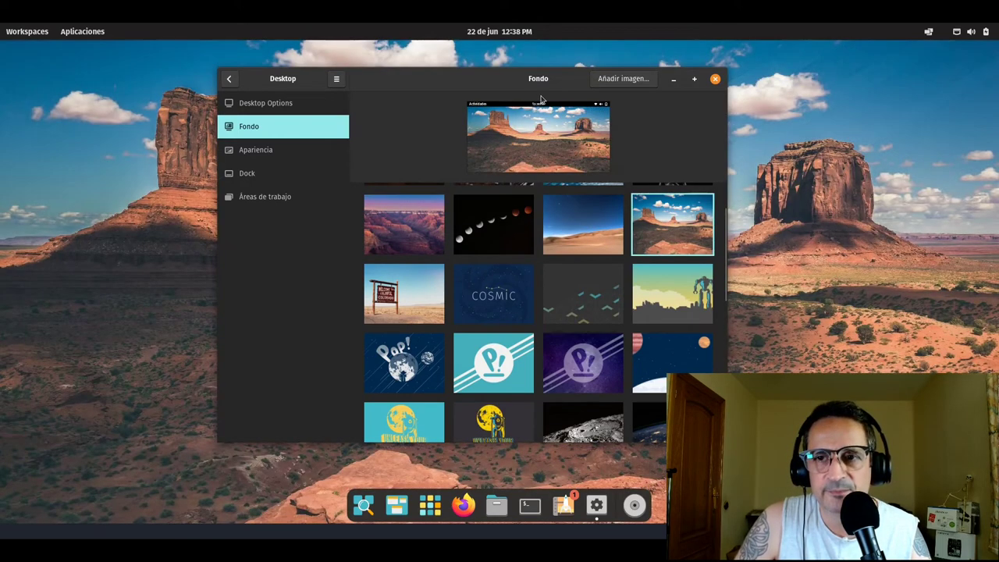
pyautogui.moveTo(548, 82); pyautogui.dragTo(566, 79)
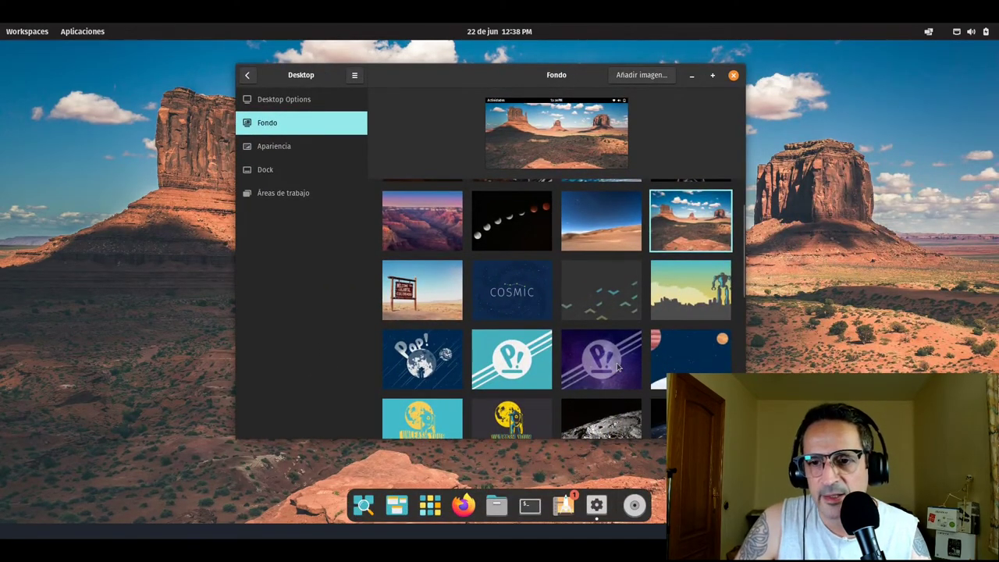
# Set the illustrated green forest scene with tree stumps as the desktop background
pyautogui.scroll(-3, 617, 367)
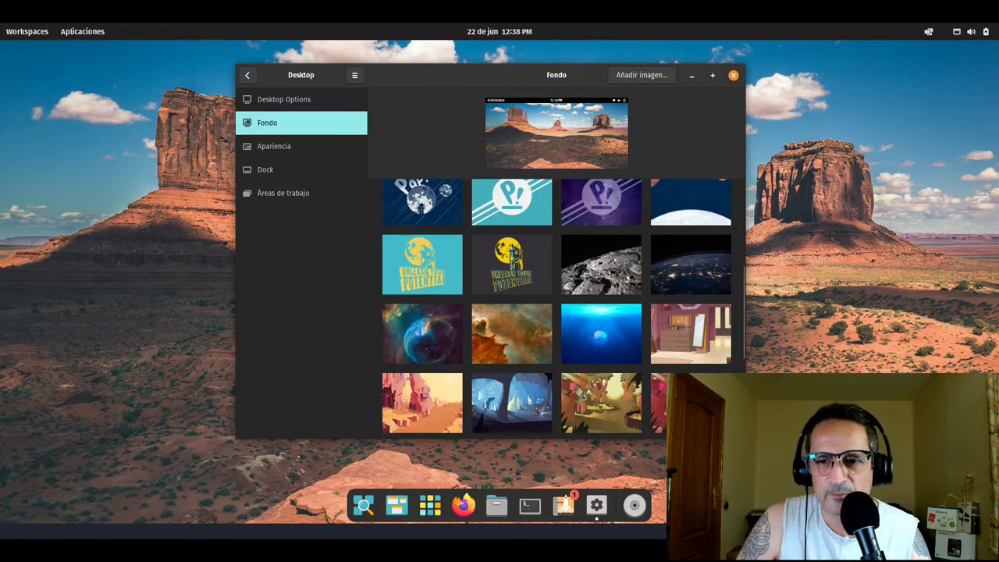
pyautogui.click(511, 402)
pyautogui.moveTo(575, 83); pyautogui.dragTo(639, 99)
pyautogui.click(550, 391)
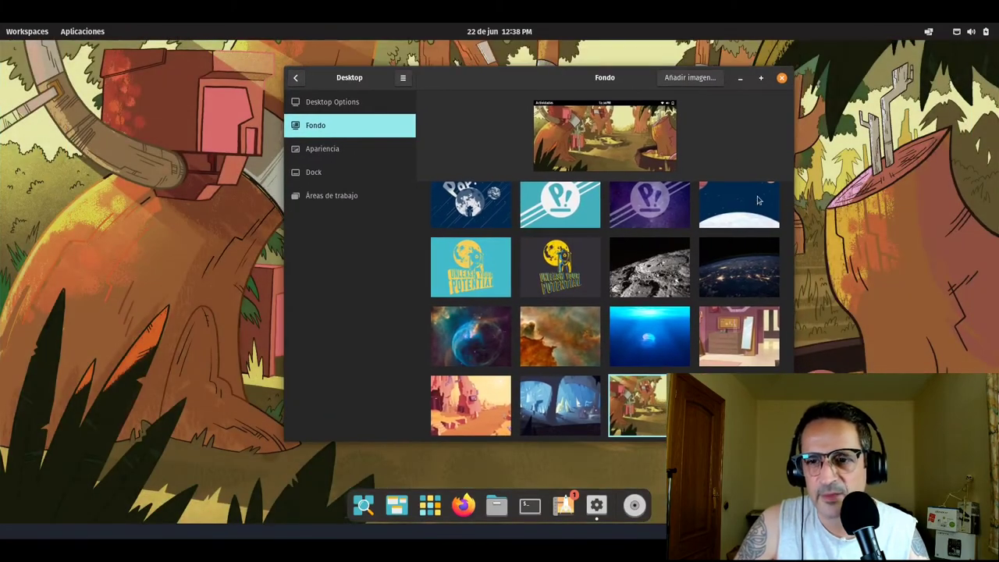
# Set the full moon on a dark blue sky as the desktop background
pyautogui.scroll(-4, 757, 201)
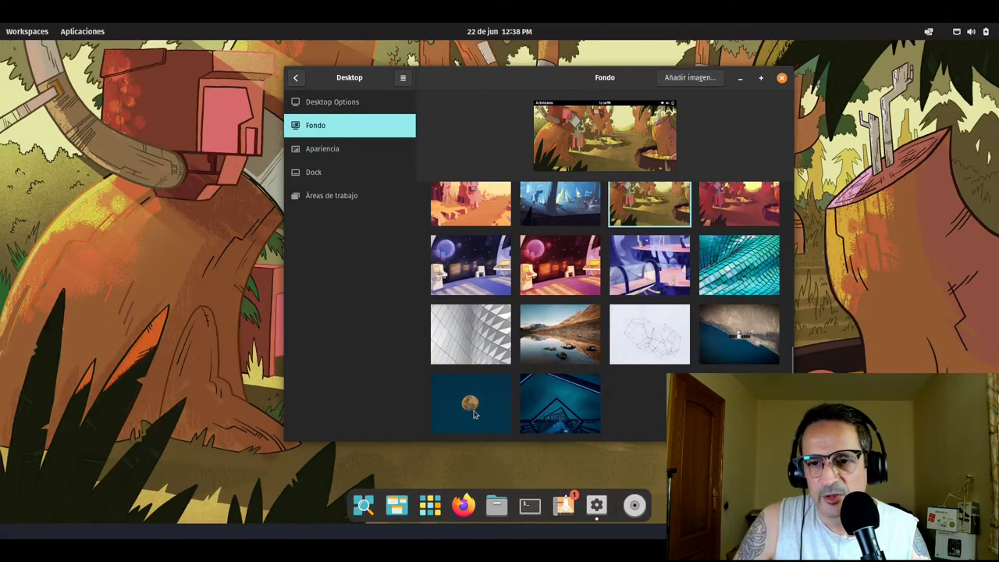
pyautogui.click(471, 402)
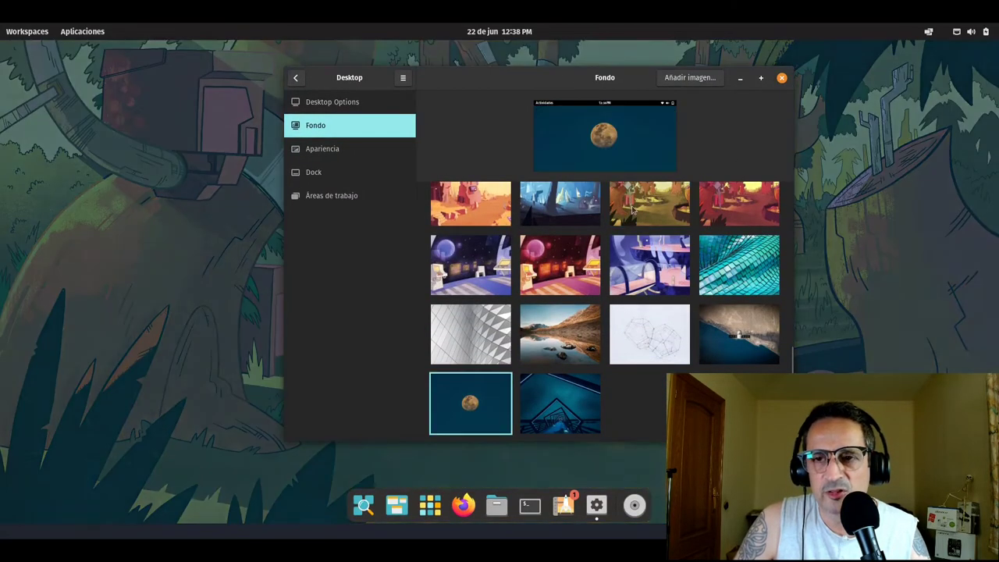
pyautogui.moveTo(575, 77); pyautogui.dragTo(606, 78)
# Set the photo of the red and purple canyon at dusk as the desktop background
pyautogui.scroll(5, 658, 275)
pyautogui.scroll(5, 657, 275)
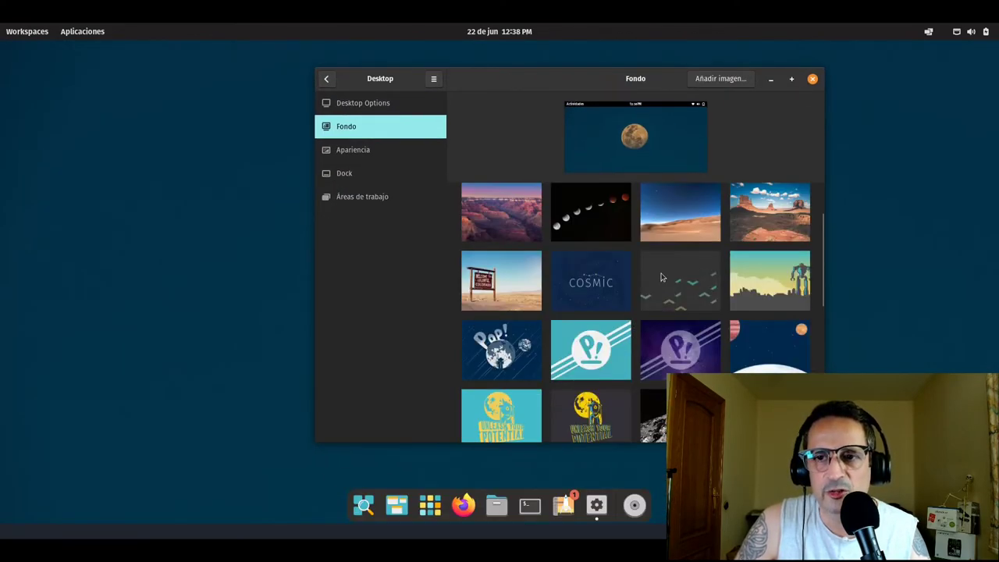
pyautogui.click(501, 289)
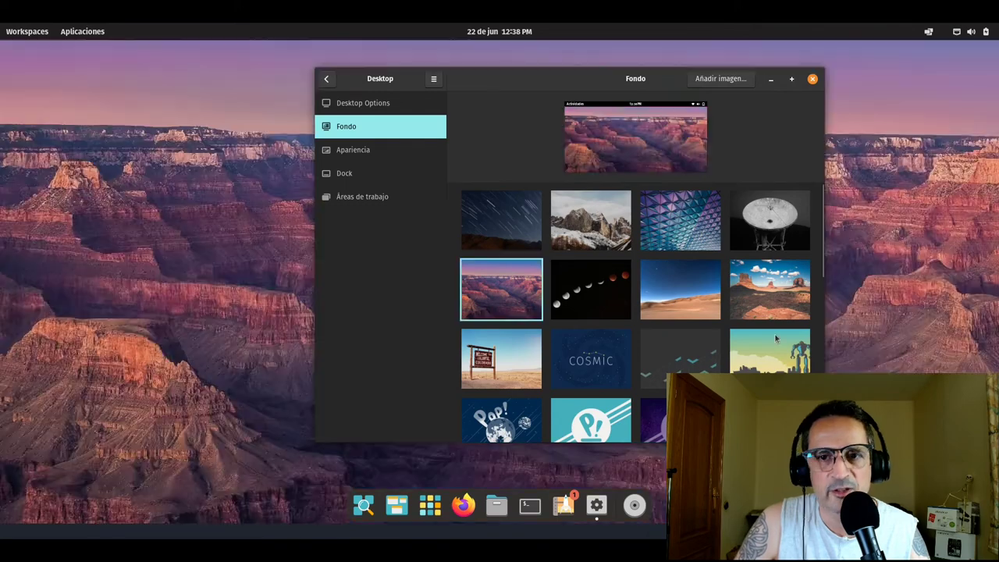
# View the Apariencia page with its Light and Dark themes, and open the Dock page
pyautogui.click(368, 150)
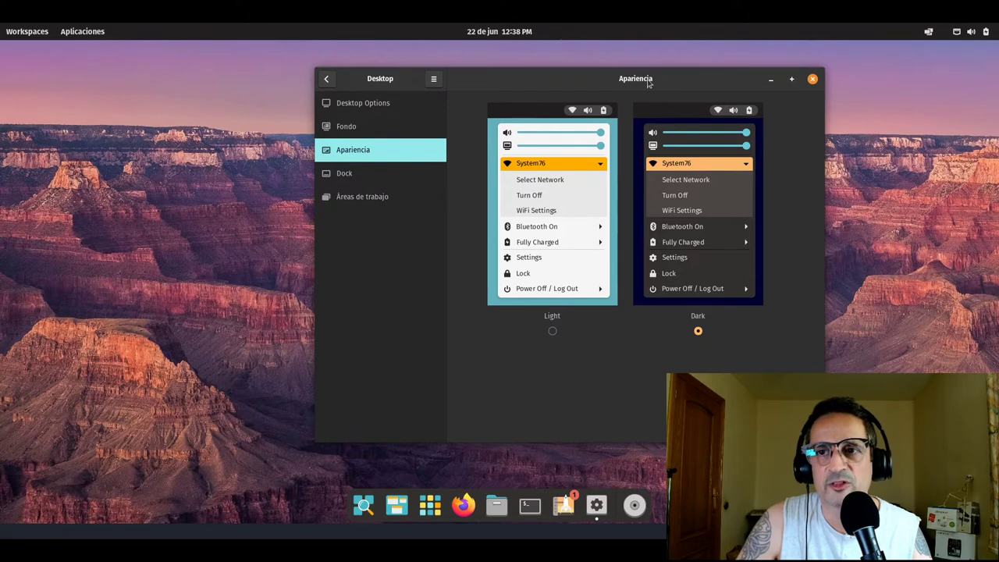
pyautogui.click(402, 178)
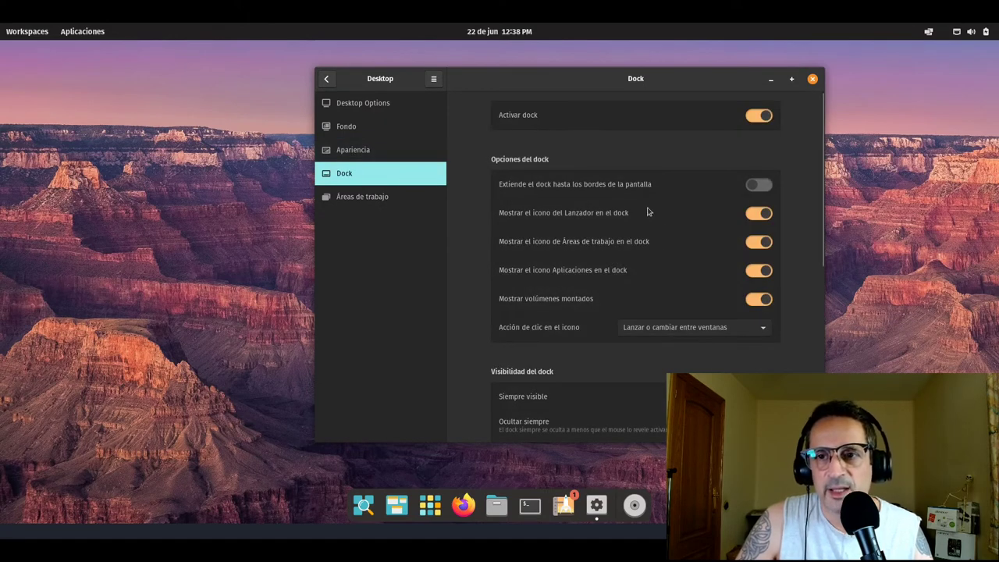
# Try extending the dock to the screen edges and deactivating it, and restore both options
pyautogui.click(768, 185)
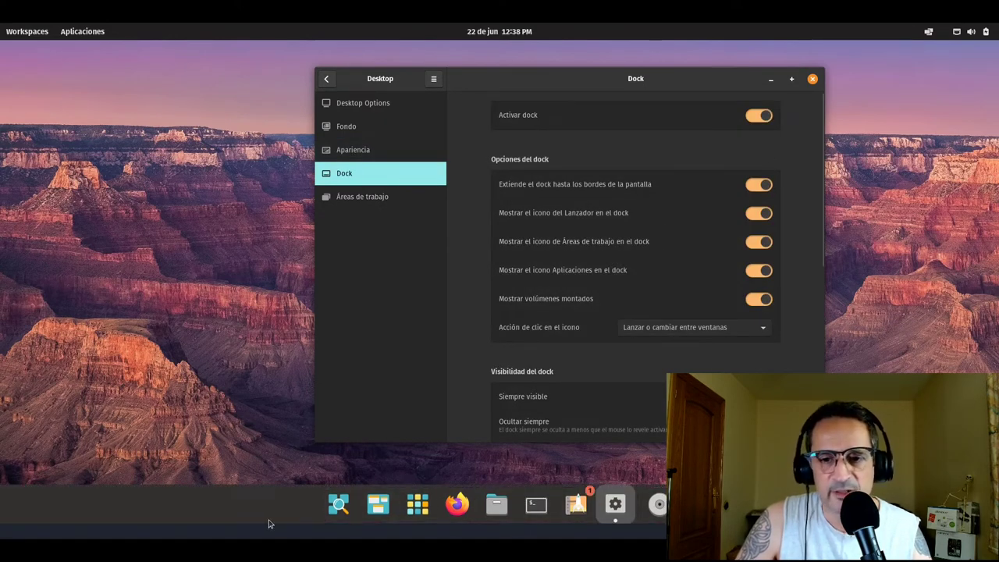
pyautogui.click(757, 117)
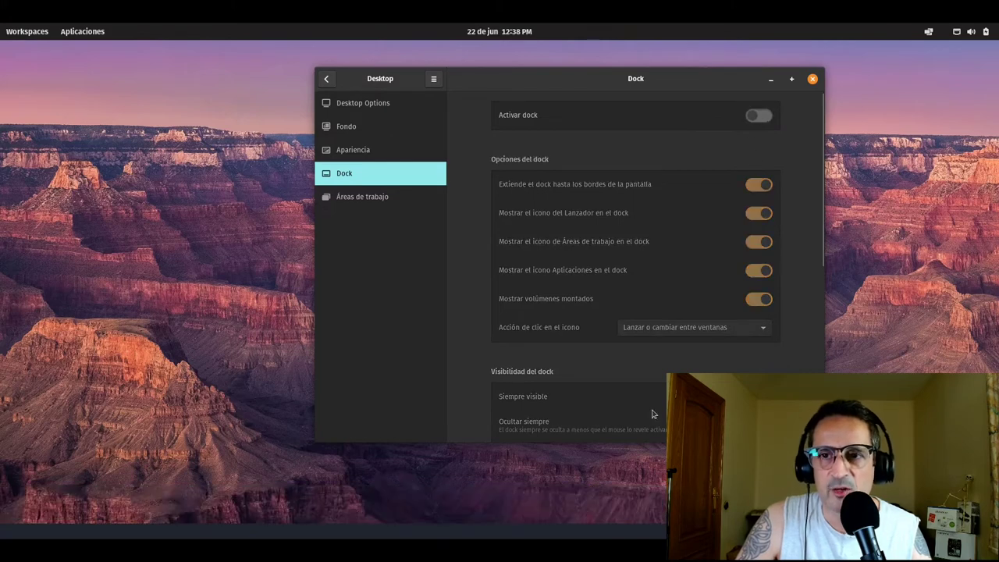
pyautogui.click(764, 119)
pyautogui.click(751, 187)
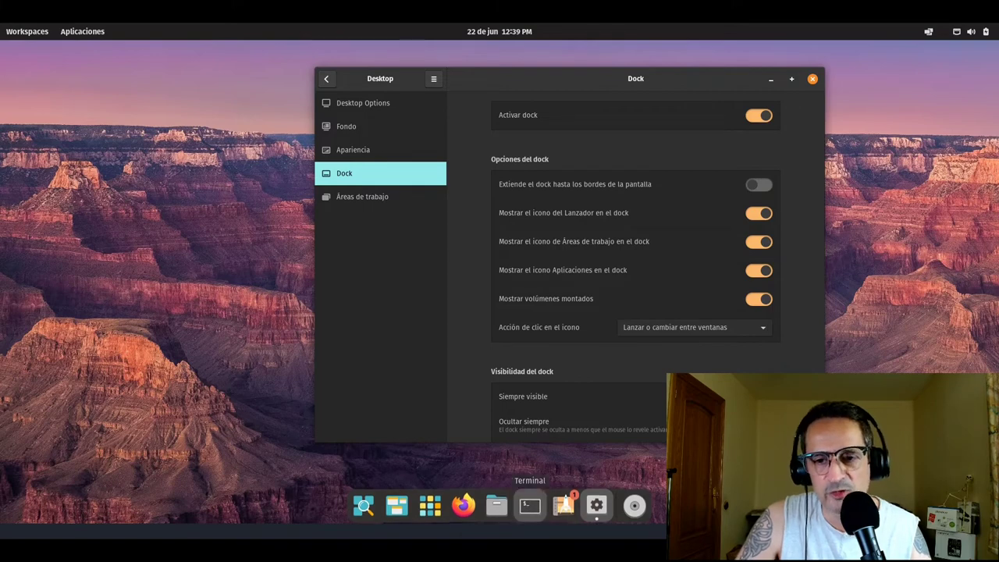
# View the Áreas de trabajo settings and close the settings window
pyautogui.click(388, 197)
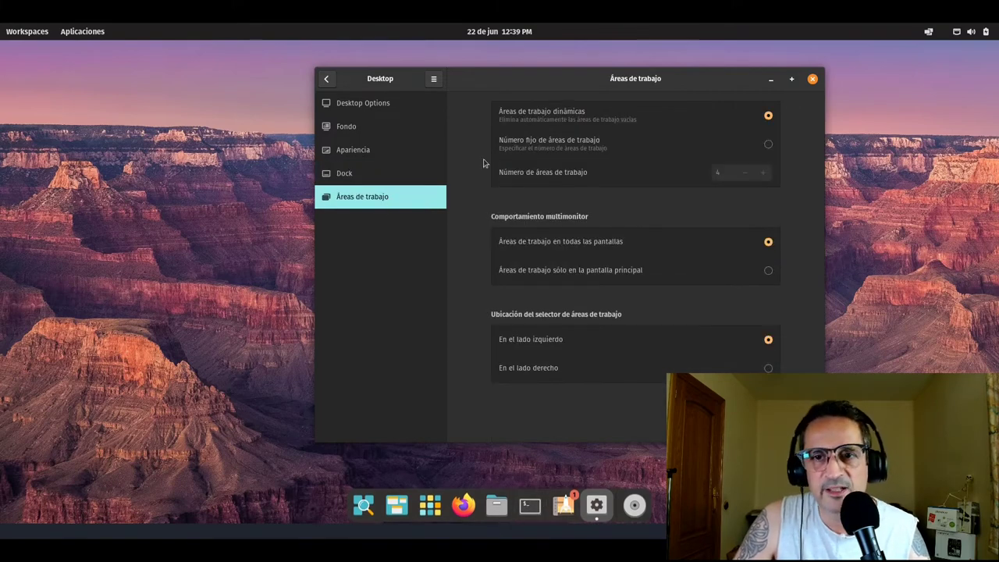
pyautogui.click(812, 80)
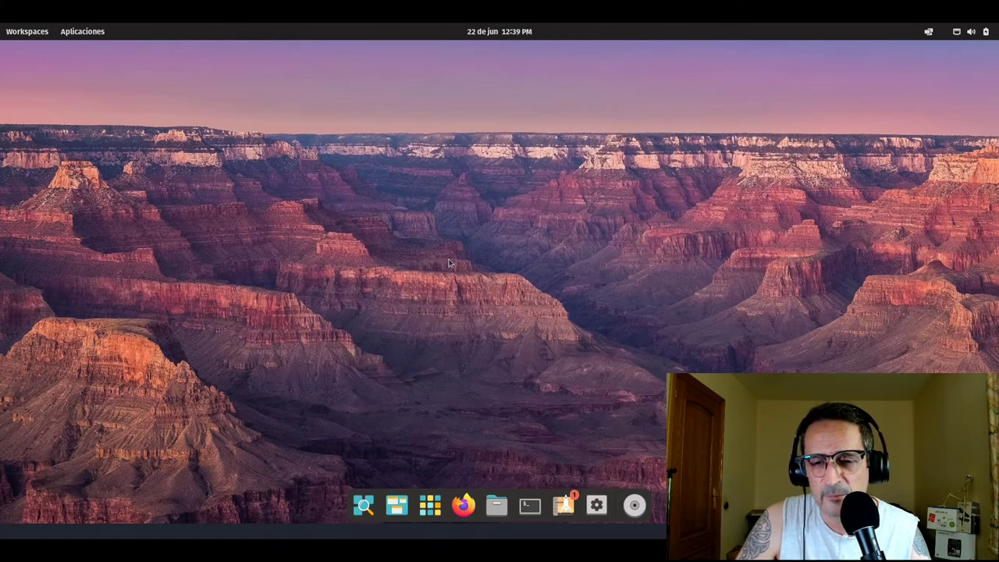
# View the Carpeta personal folder in the file manager and close the window
pyautogui.click(496, 505)
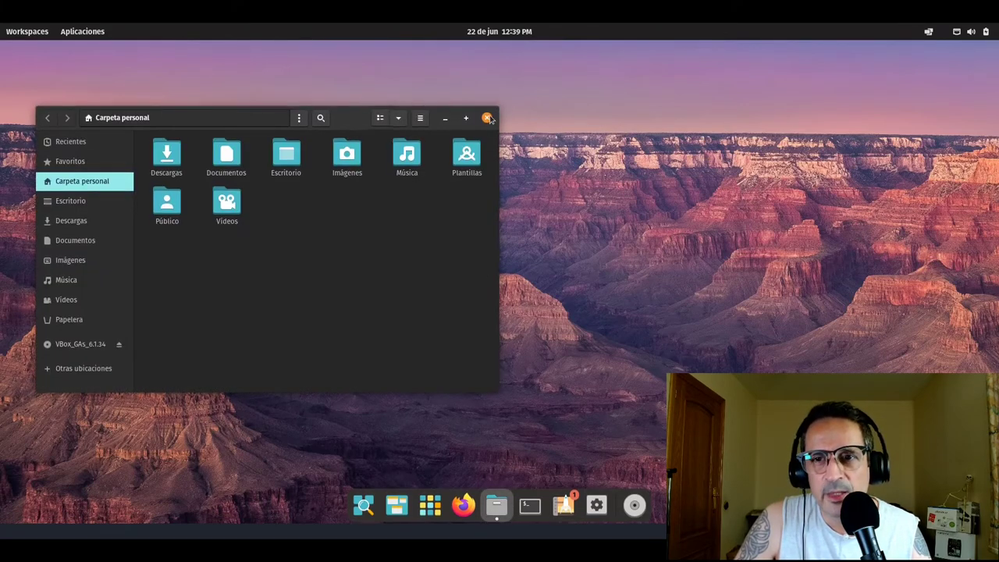
pyautogui.click(486, 117)
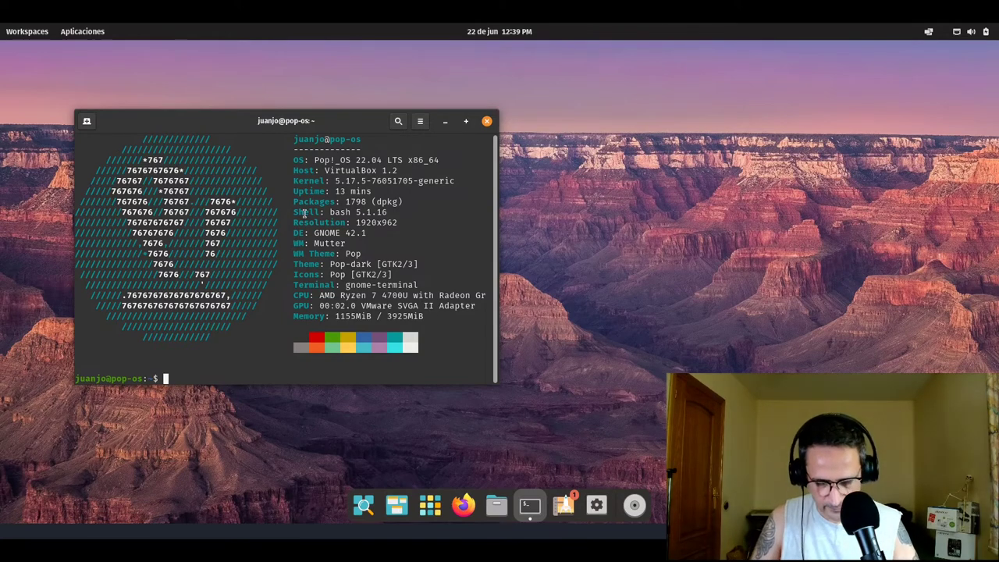
# Install the gnome-tweaks package with sudo apt install, entering the account password, and close the terminal
pyautogui.write('sudo apt inst')
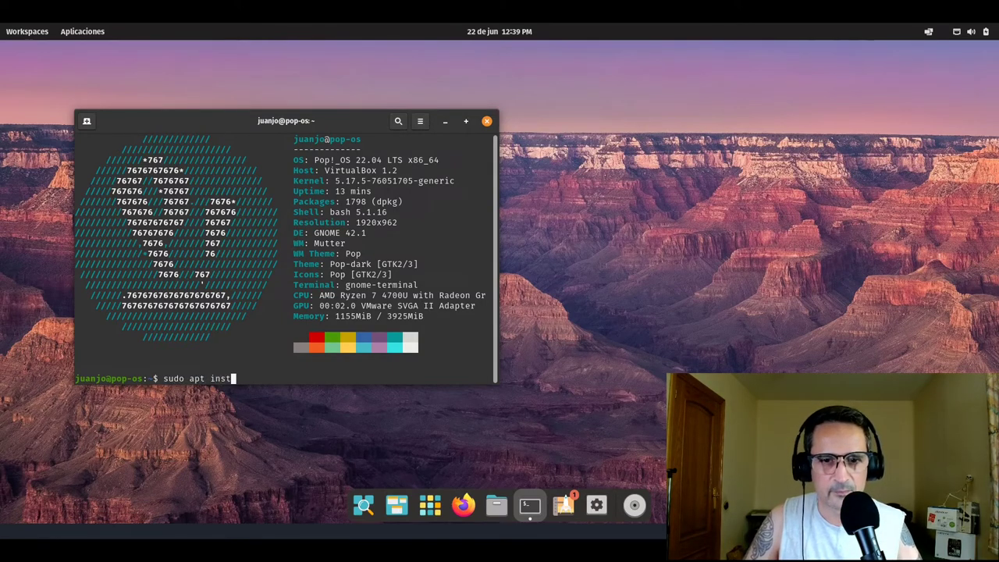
pyautogui.write('all gnome-')
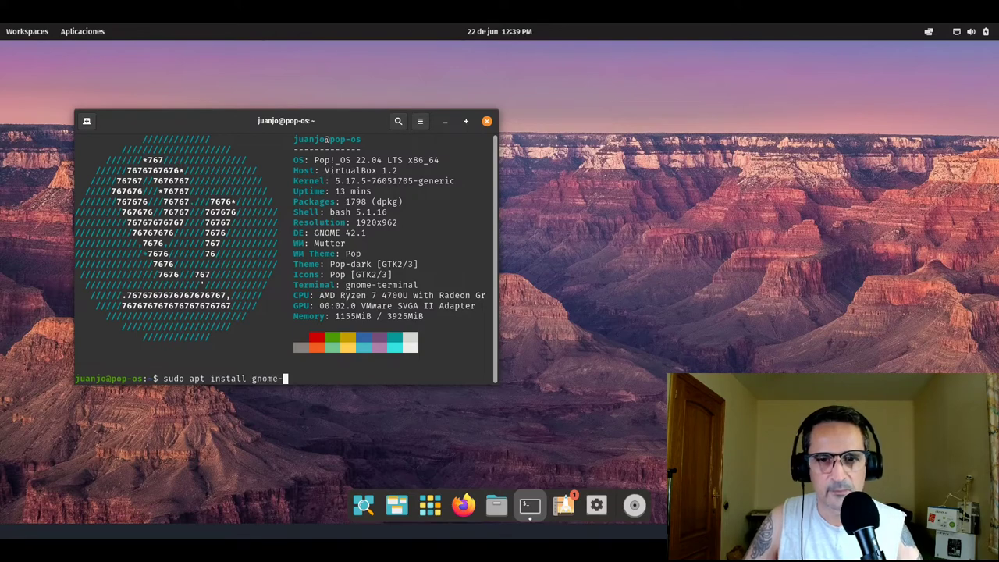
pyautogui.write('tweaks')
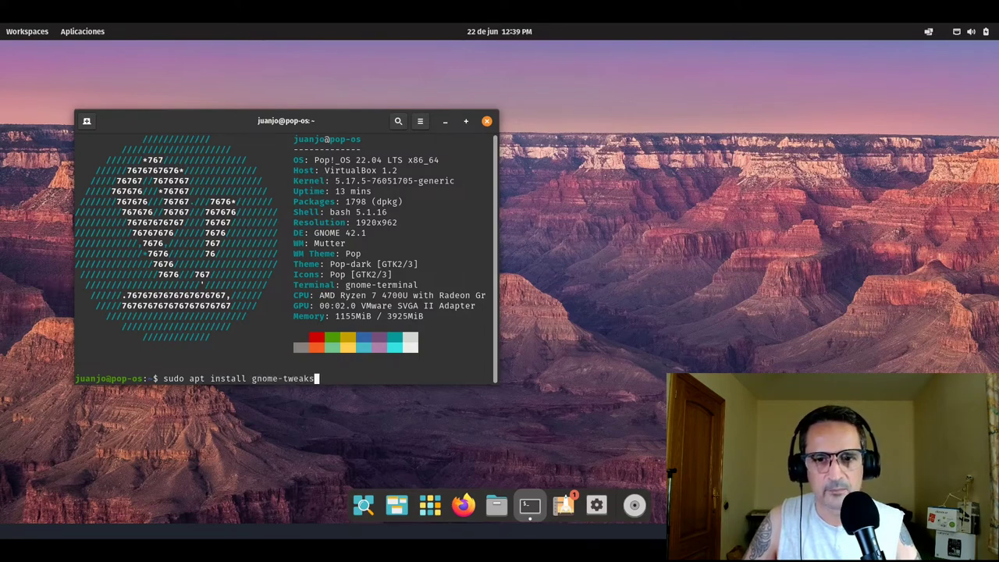
pyautogui.press('Return')
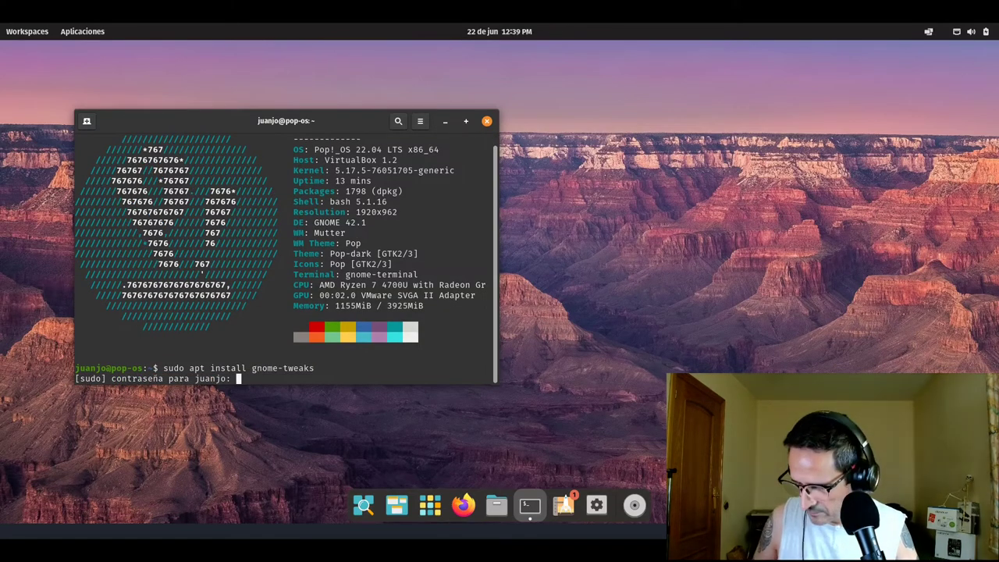
pyautogui.press('Return')
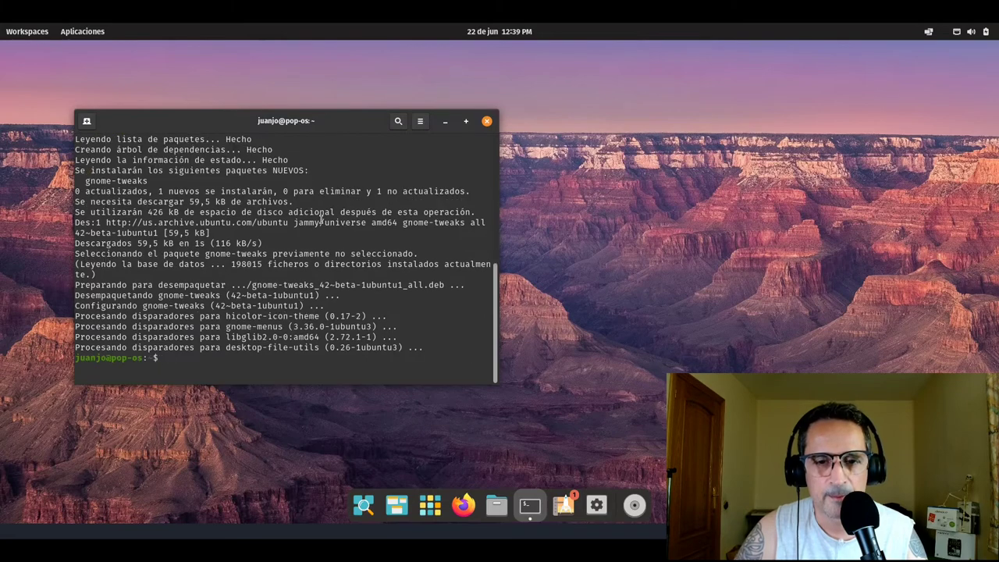
pyautogui.click(487, 122)
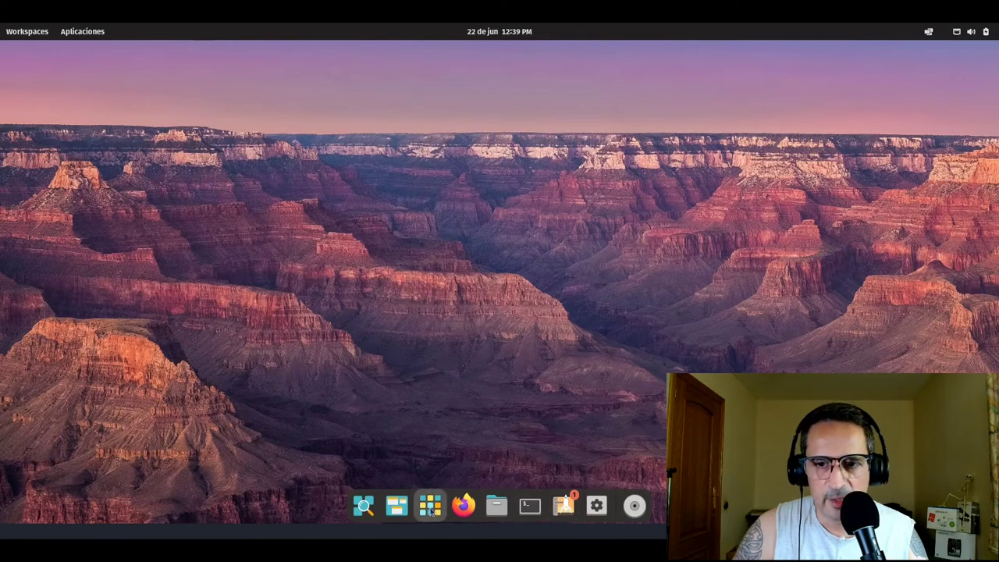
# Open Retoques from the application library, reposition its window, and show the Apariencia page
pyautogui.press('super+a')
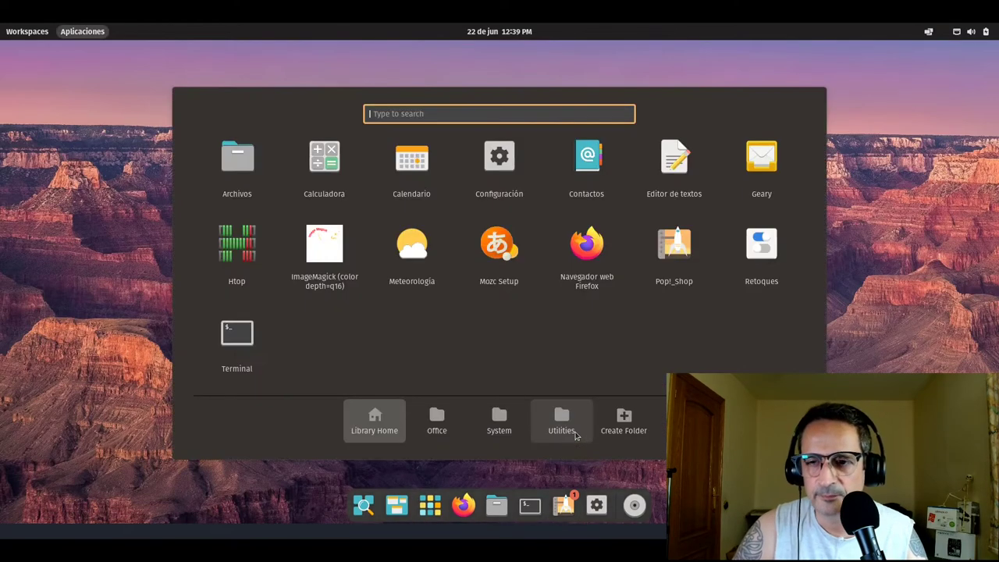
pyautogui.click(774, 264)
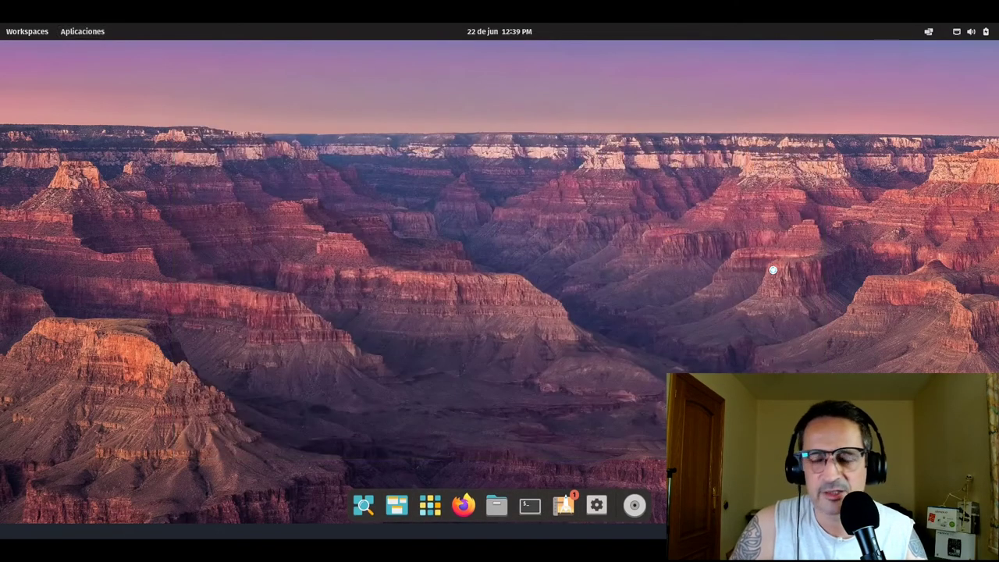
pyautogui.moveTo(498, 119); pyautogui.dragTo(491, 117)
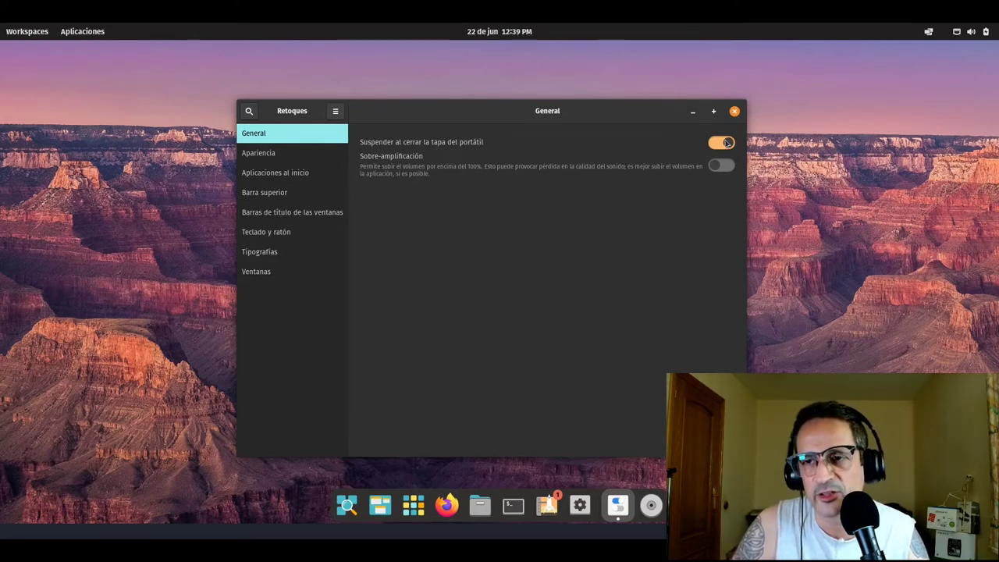
pyautogui.click(254, 156)
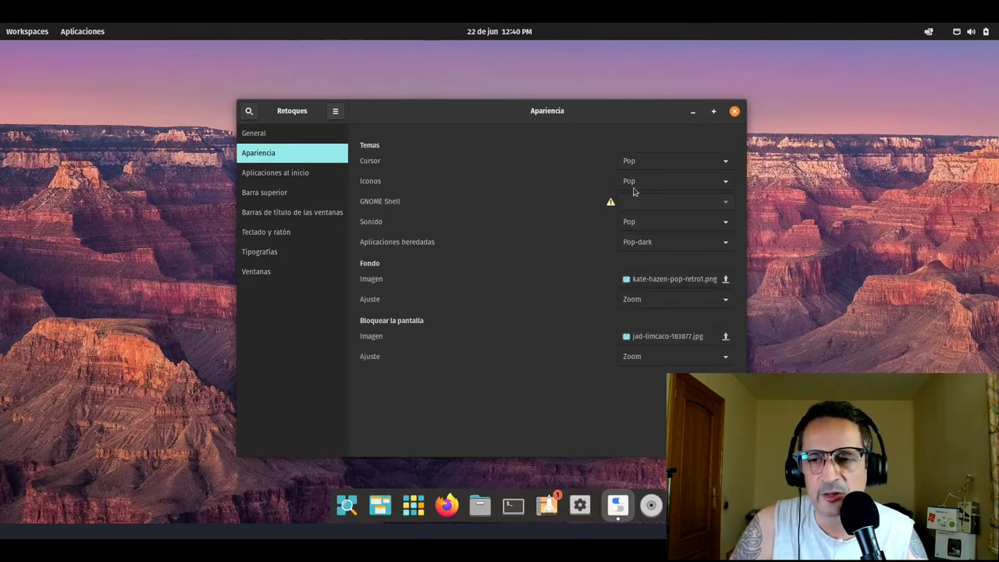
# Try the Pop-os-branding icon theme, check its folder icons in the file manager, and restore the Pop icons
pyautogui.click(699, 186)
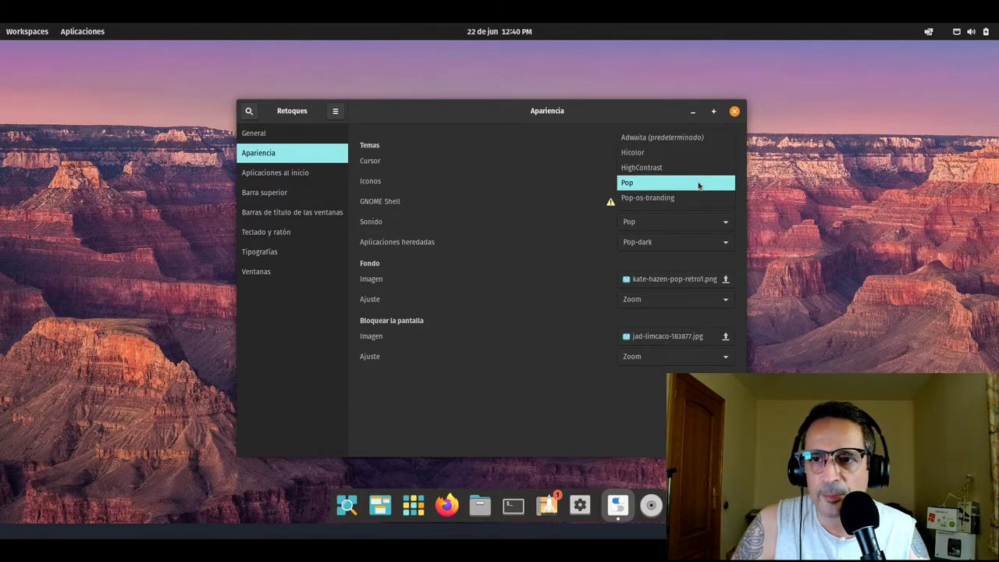
pyautogui.click(692, 198)
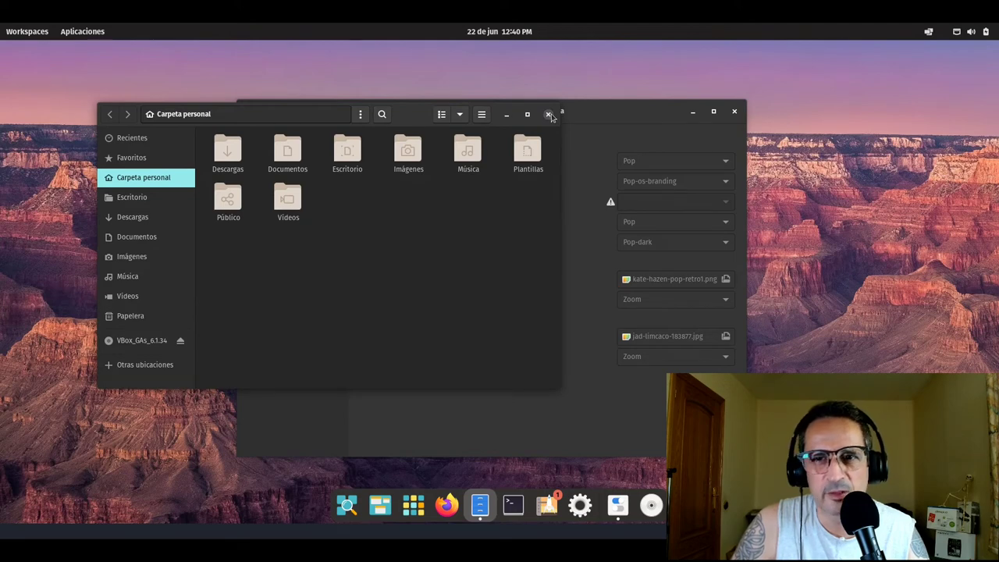
pyautogui.click(550, 115)
pyautogui.click(697, 180)
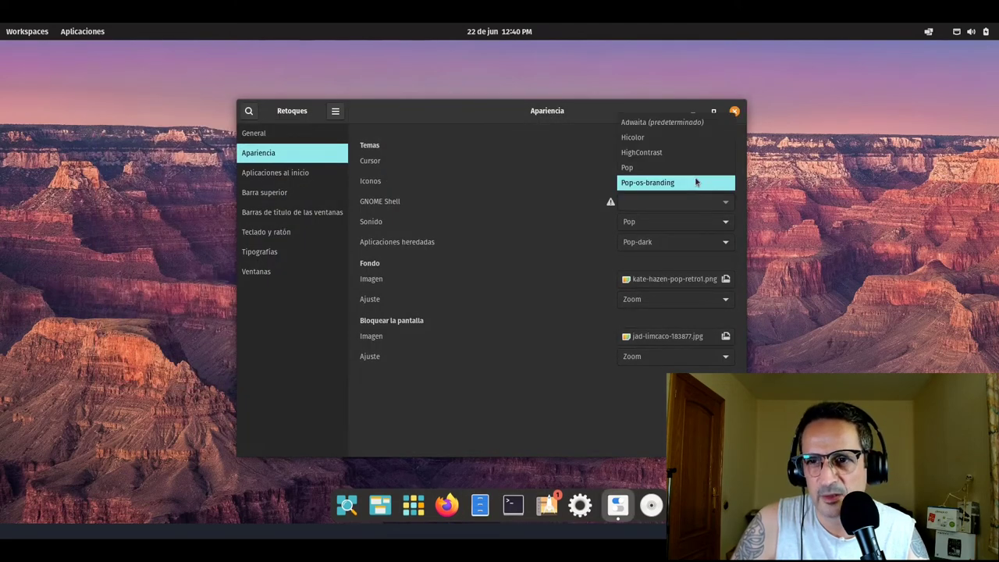
pyautogui.click(678, 167)
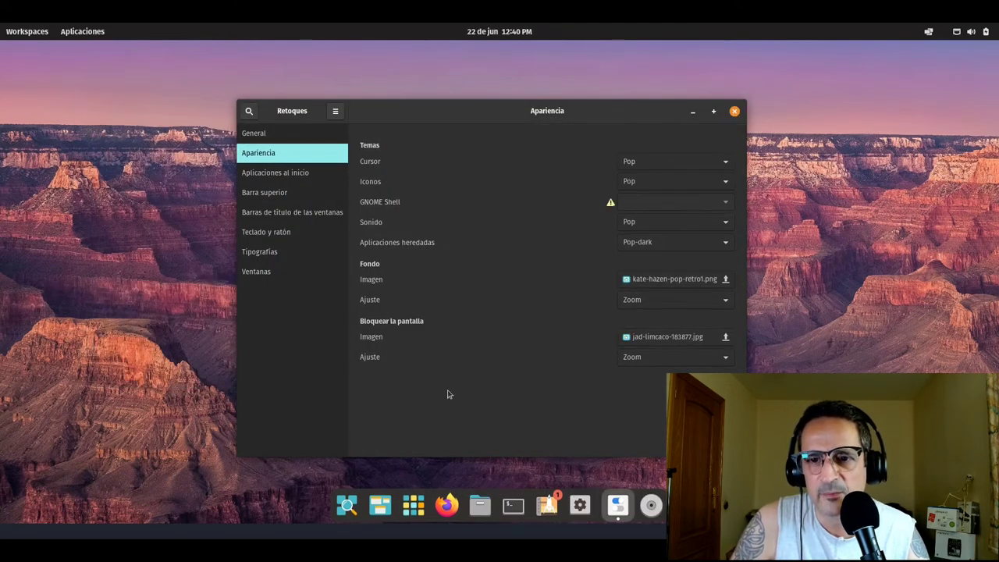
# Check the Pop folder icons in the Carpeta personal folder and close the file manager
pyautogui.click(513, 505)
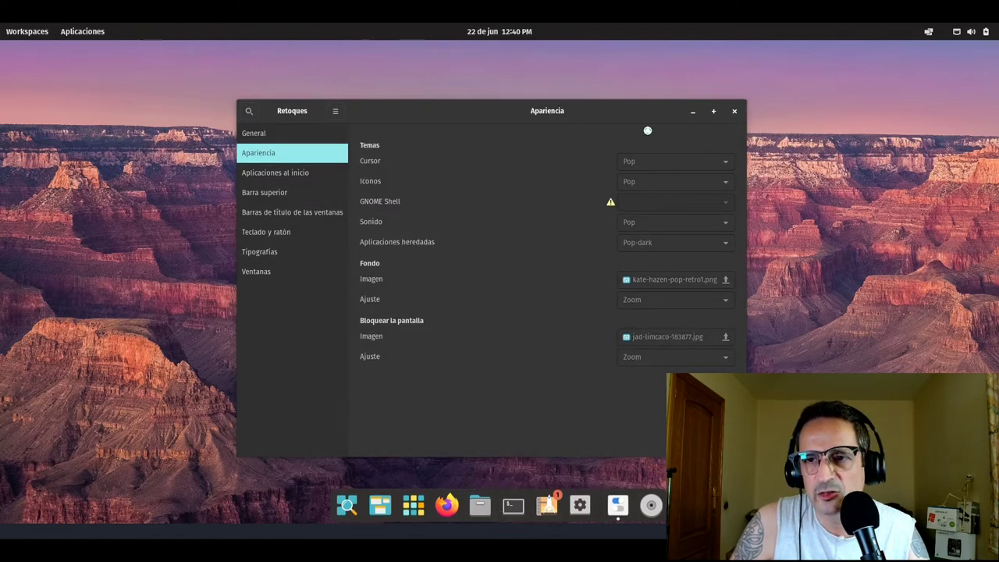
pyautogui.click(513, 505)
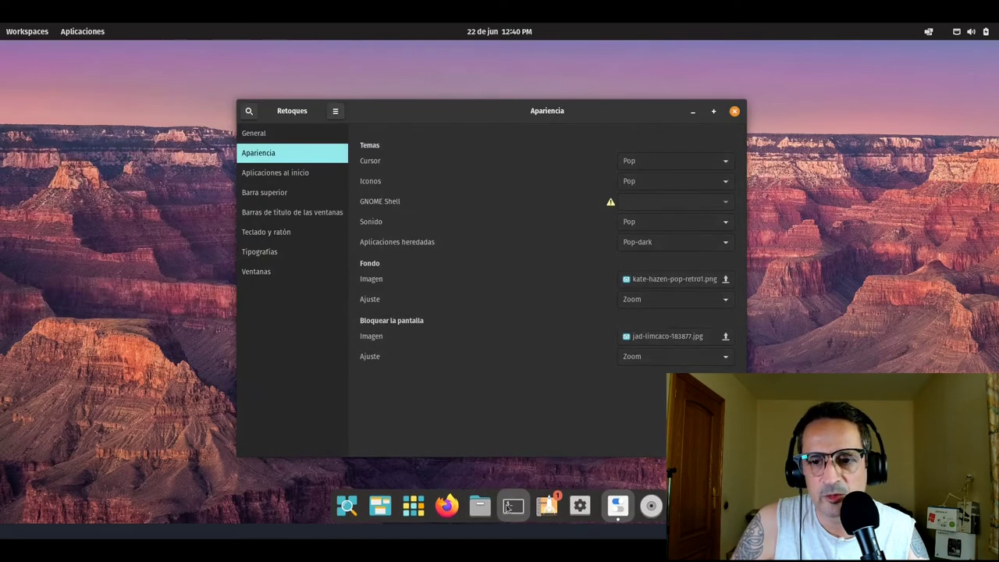
pyautogui.click(480, 506)
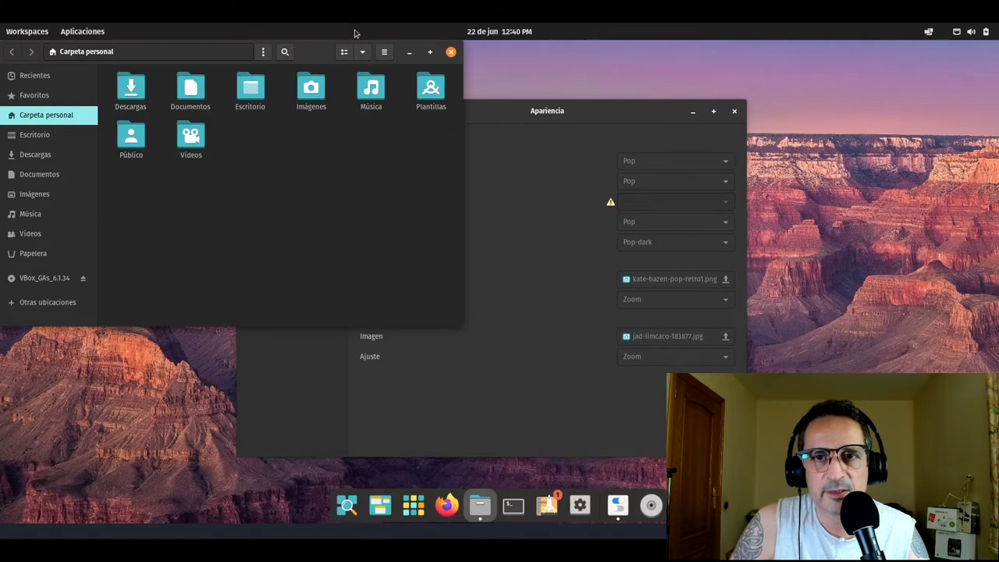
pyautogui.hotkey('ctrl', 'q')
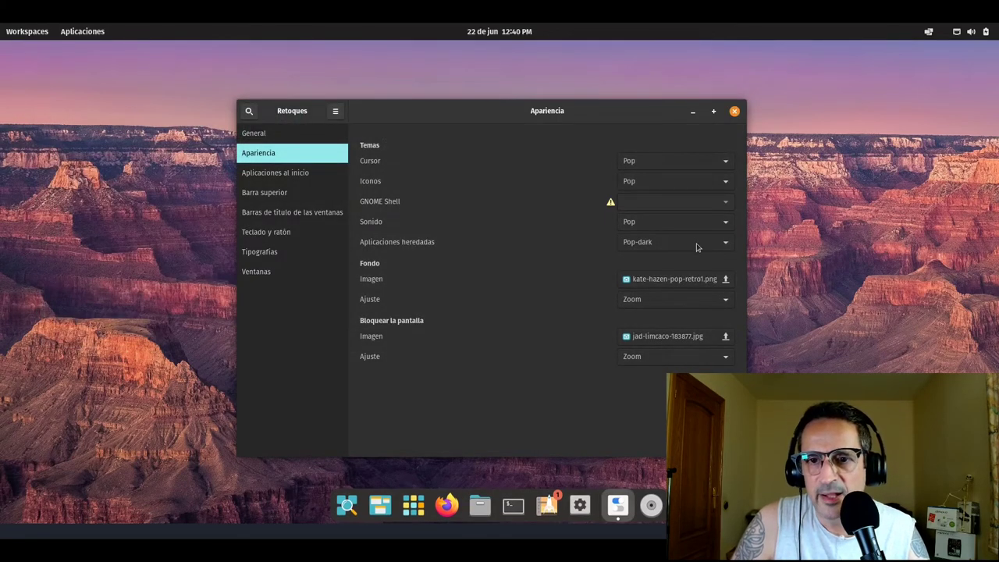
# Set the background image's Ajuste to Stretched and shift the Retoques window slightly to view the wallpaper
pyautogui.click(692, 300)
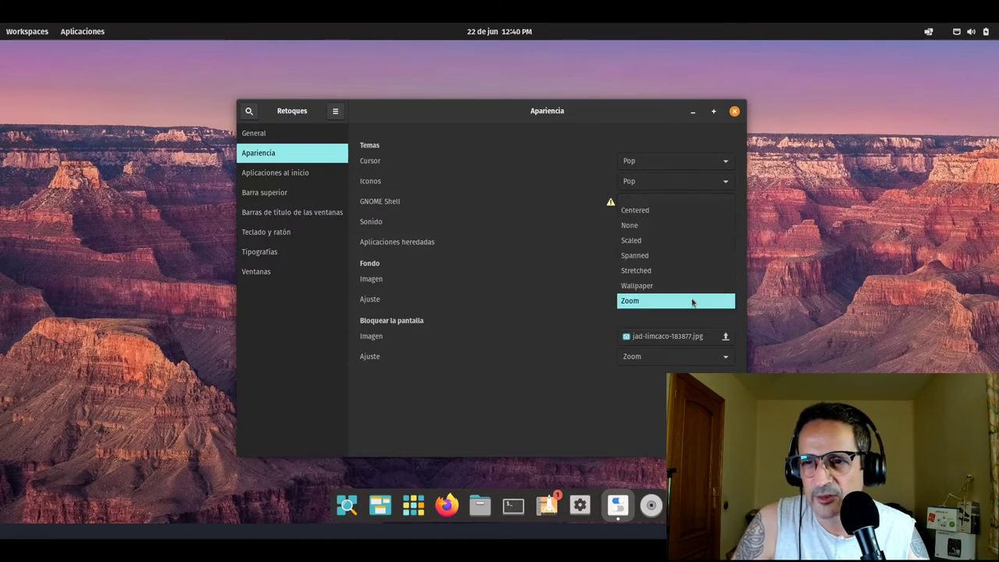
pyautogui.click(681, 271)
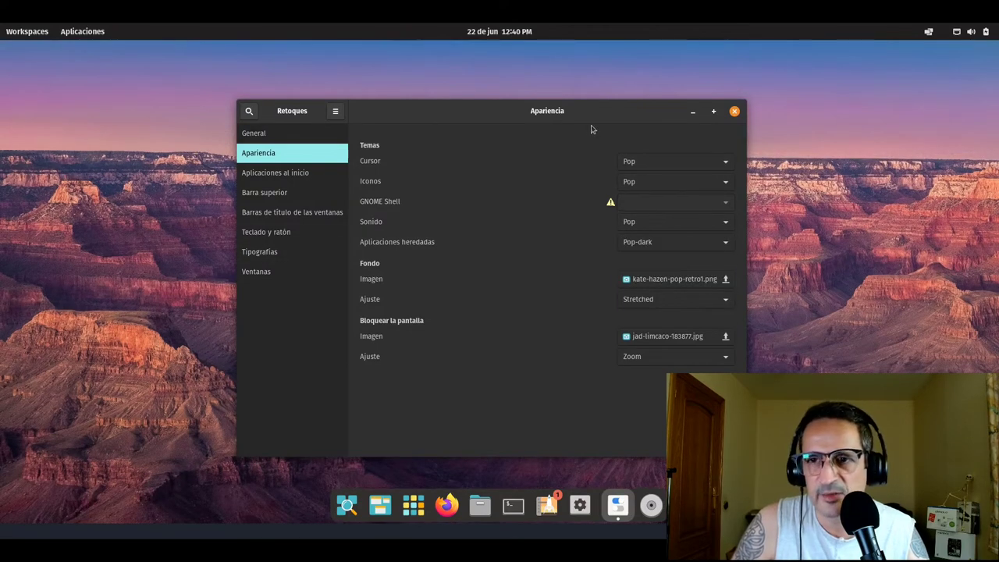
pyautogui.moveTo(586, 116); pyautogui.dragTo(615, 124)
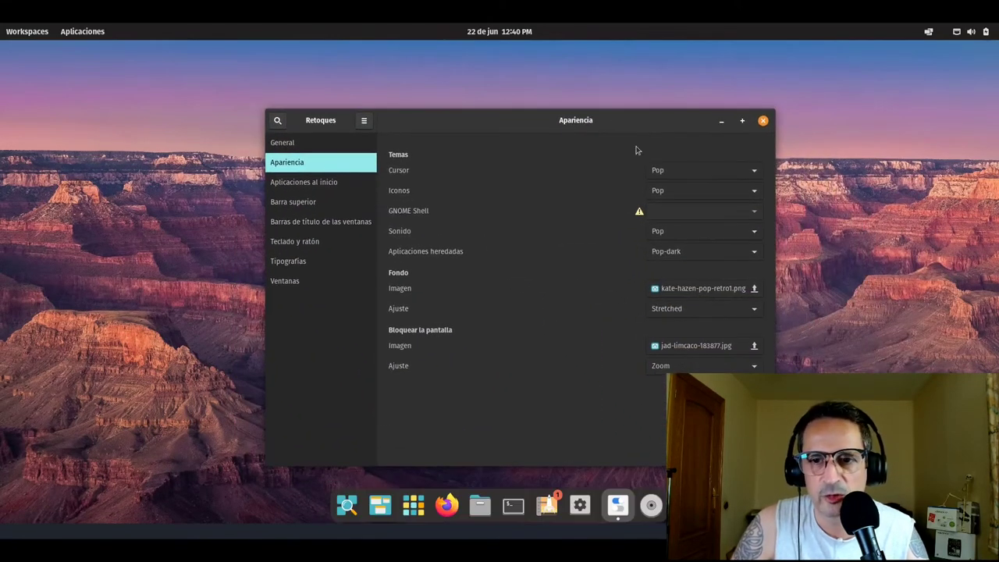
# Try showing Día de la semana in the clock on the Barra superior page, and deactivate it again
pyautogui.click(314, 184)
pyautogui.click(319, 202)
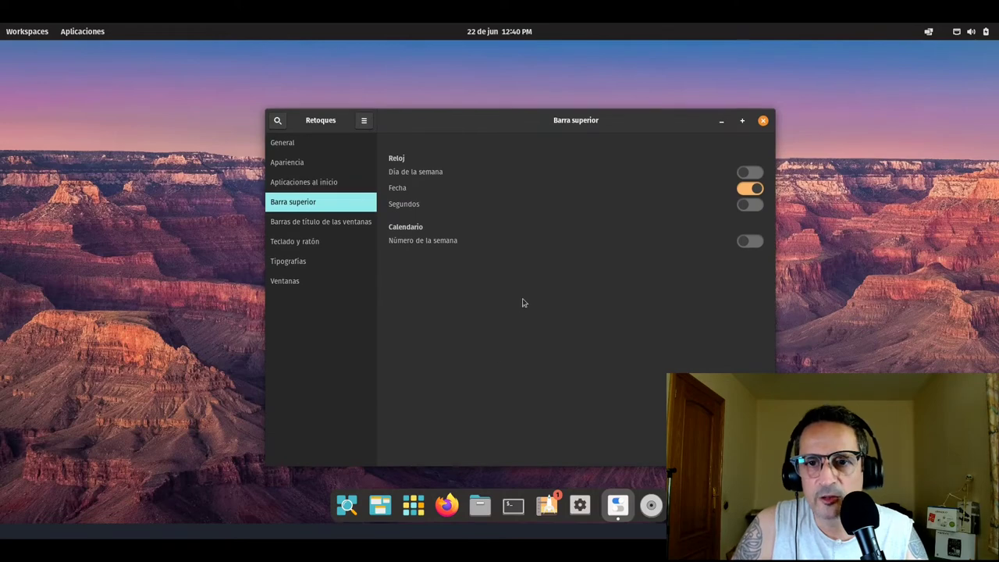
pyautogui.click(751, 172)
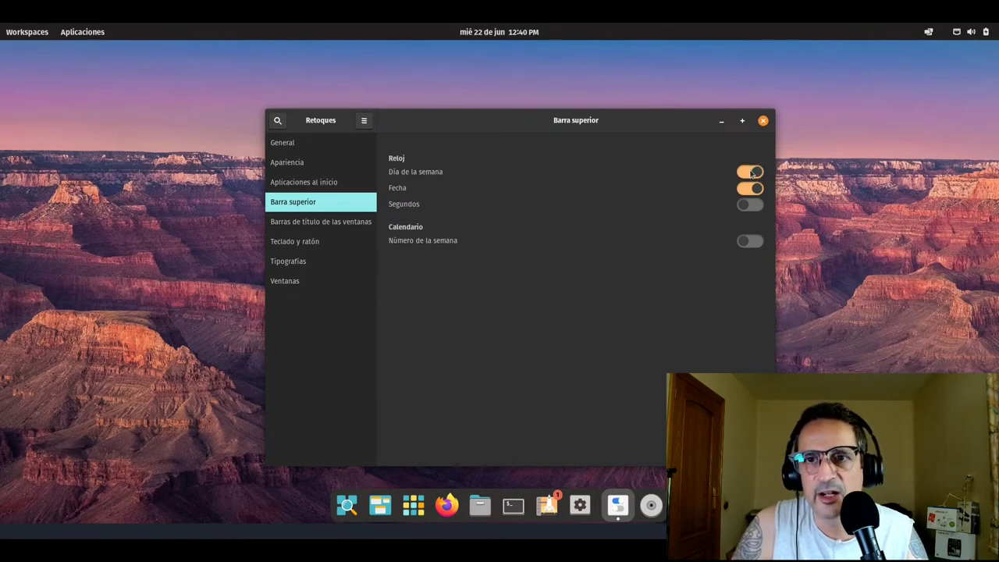
pyautogui.click(745, 172)
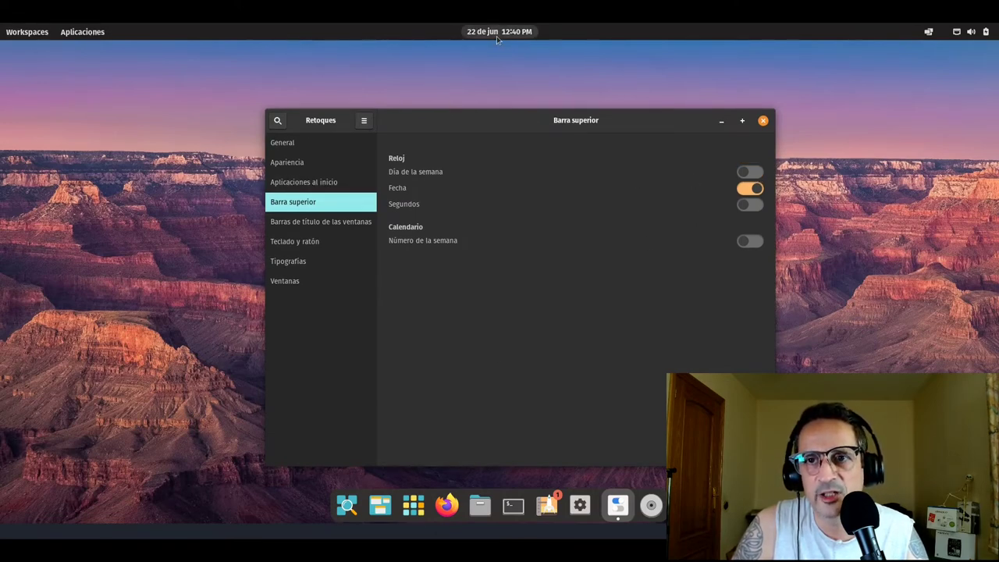
# Try deactivating the Minimizar button under Barras de título de las ventanas, and reactivate it
pyautogui.click(321, 223)
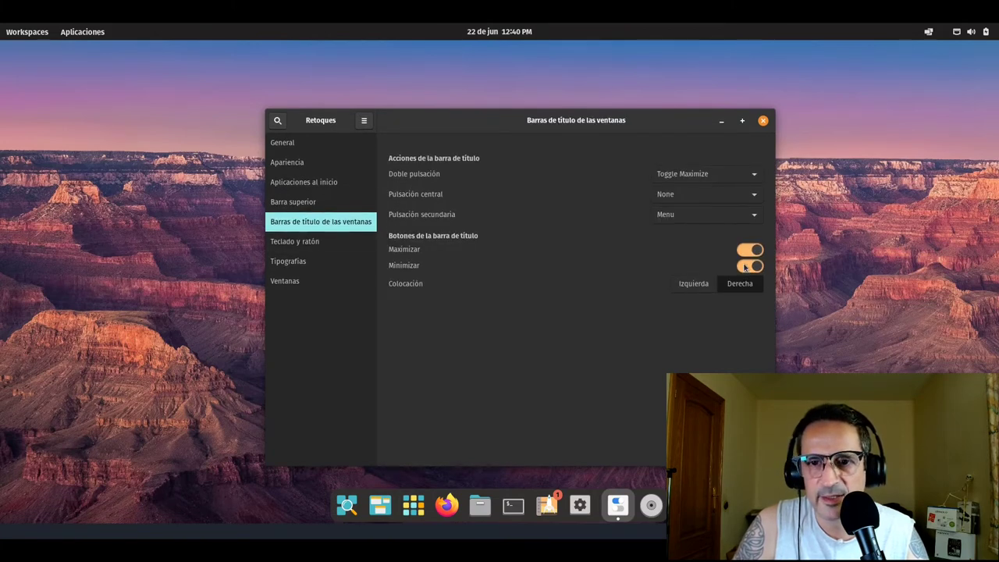
pyautogui.click(747, 266)
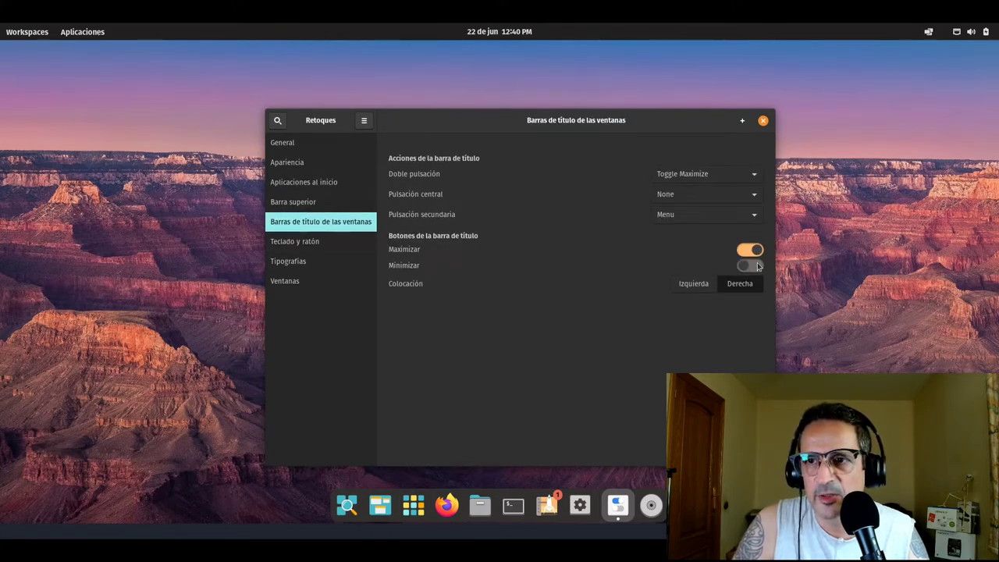
pyautogui.click(755, 266)
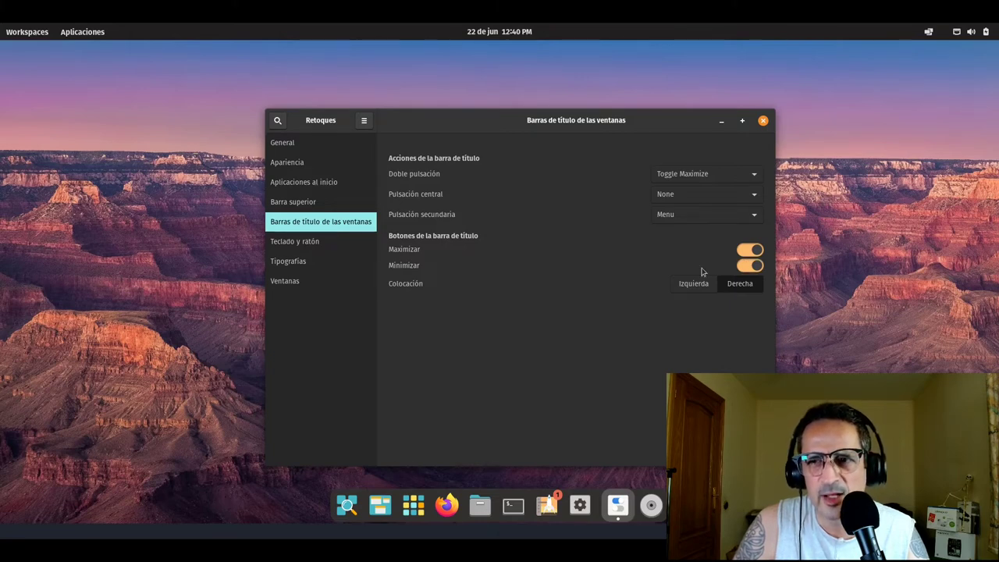
# View the Teclado y ratón, Tipografías and Ventanas pages and close Retoques
pyautogui.click(299, 243)
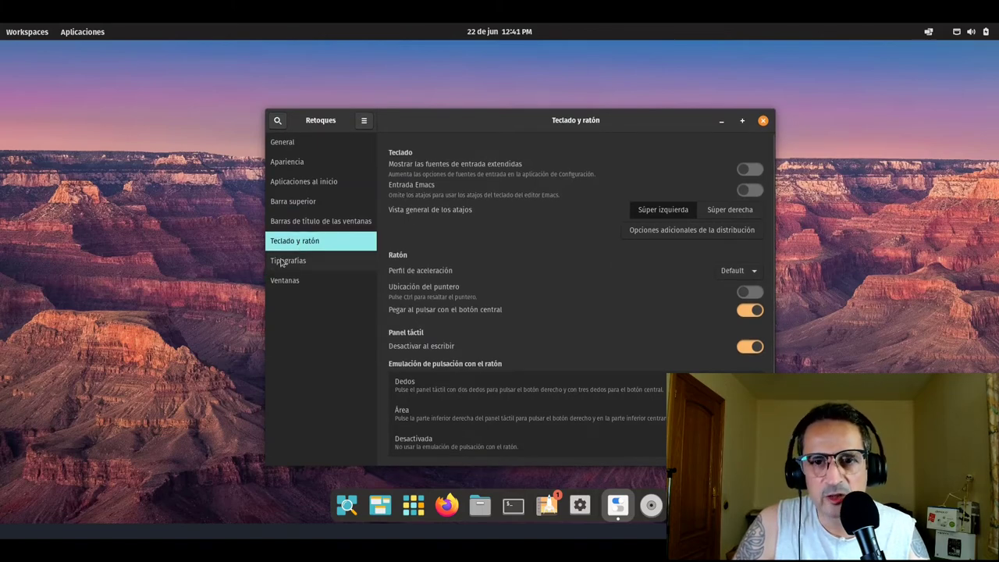
pyautogui.press('Down')
pyautogui.press('Down')
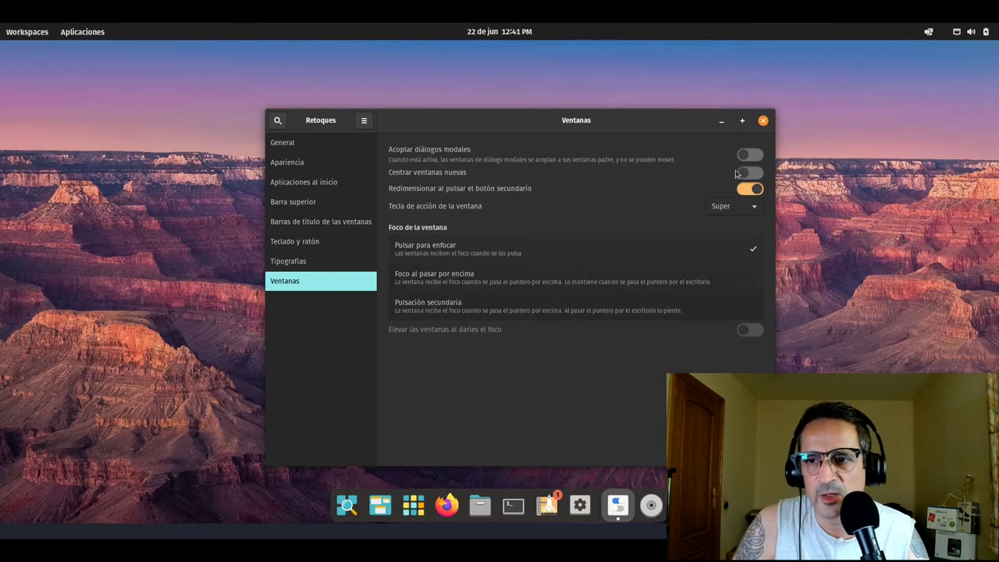
pyautogui.click(762, 122)
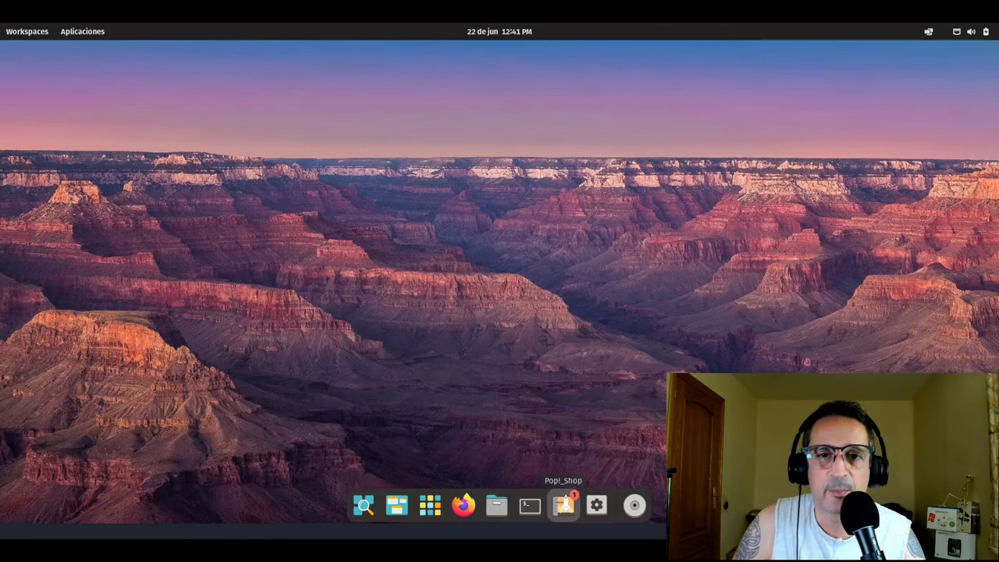
# Browse in the file manager from Otras ubicaciones through Equipo to the etc/apt folder
pyautogui.click(496, 505)
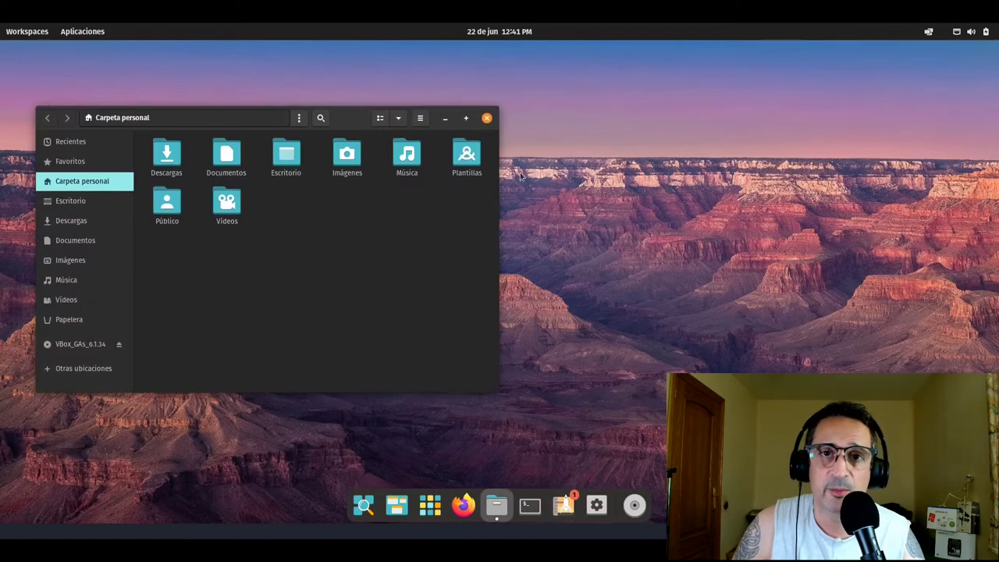
pyautogui.click(86, 368)
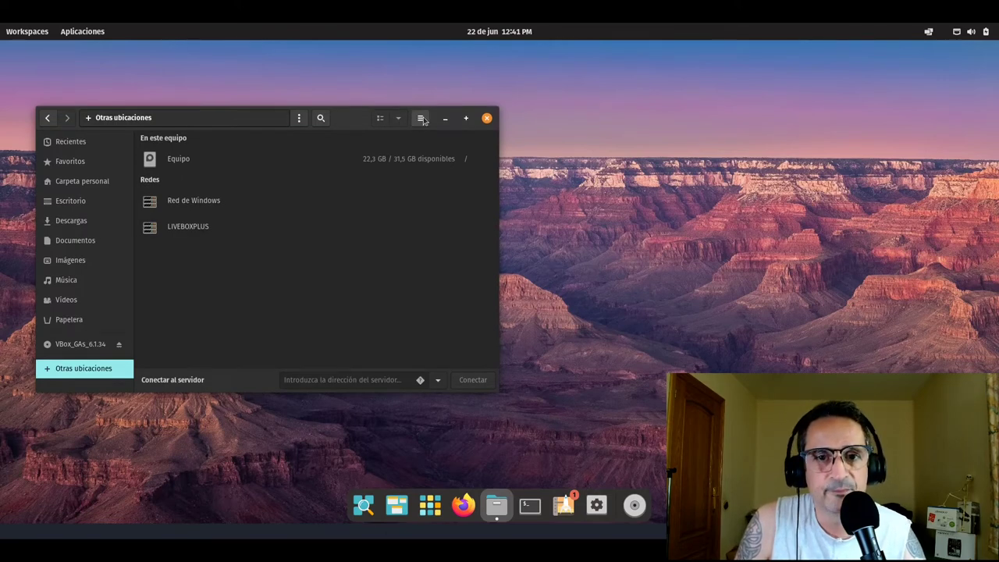
pyautogui.click(242, 157)
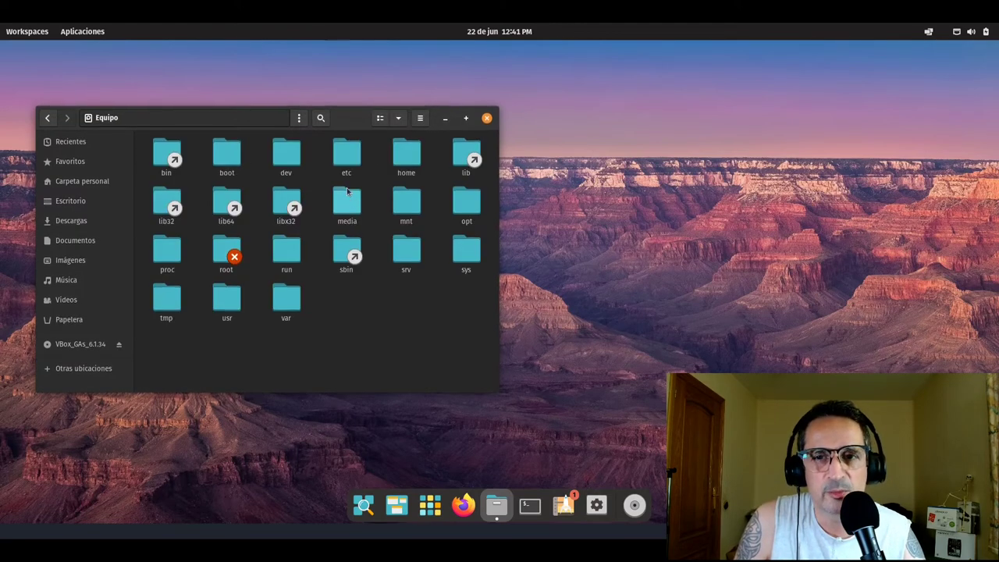
pyautogui.click(347, 156)
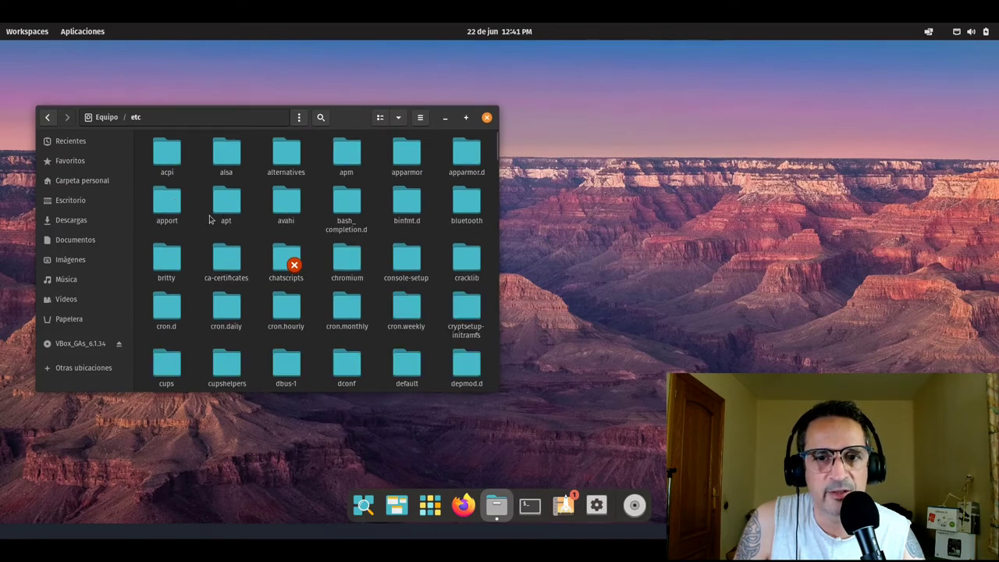
pyautogui.click(226, 205)
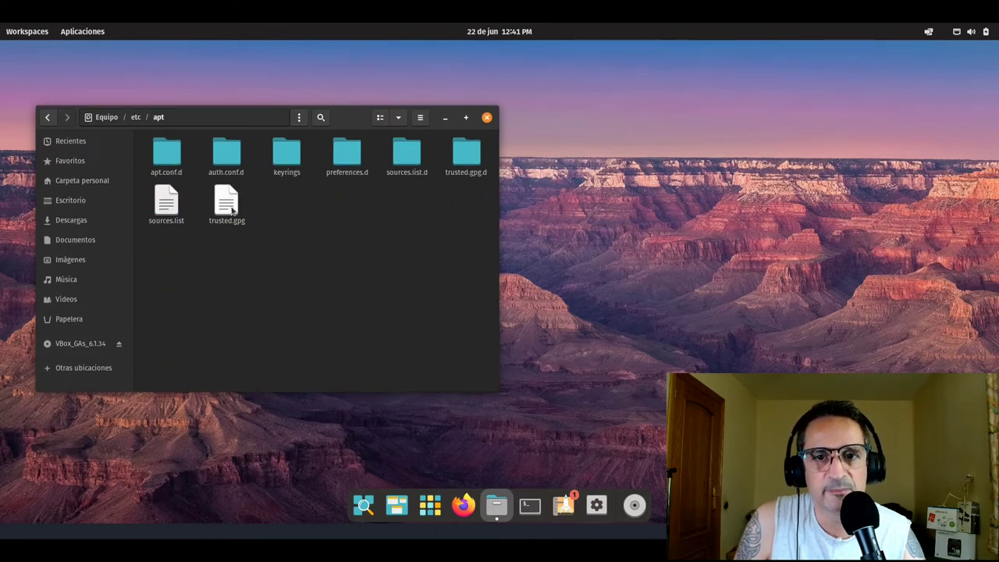
# Open the sources.list file in the apt folder to read its contents, and close it
pyautogui.doubleClick(160, 204)
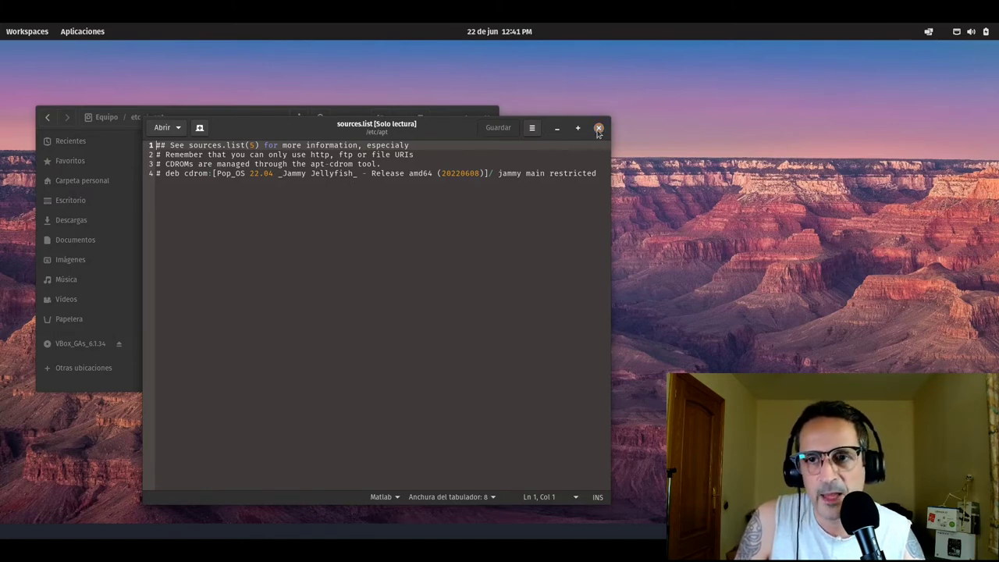
pyautogui.moveTo(598, 127); pyautogui.dragTo(577, 132)
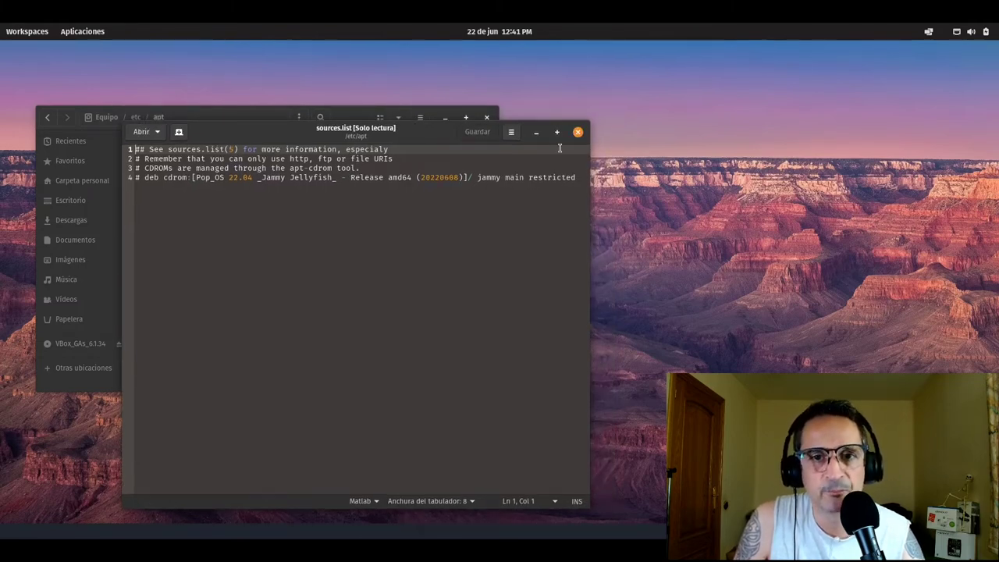
pyautogui.click(578, 132)
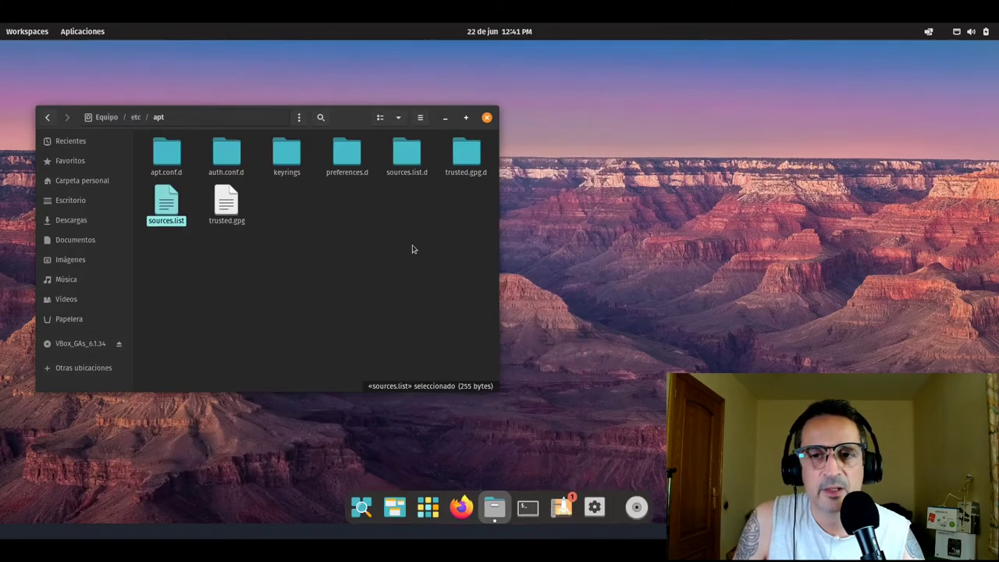
# Open the sources.list.d folder, read the pop-os-apps.sources file and close it
pyautogui.doubleClick(405, 162)
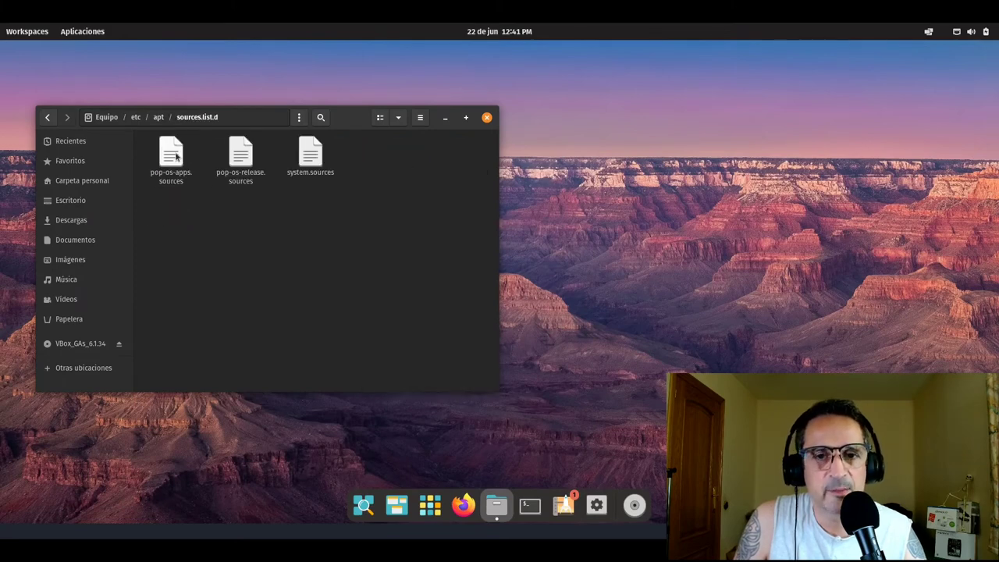
pyautogui.doubleClick(175, 156)
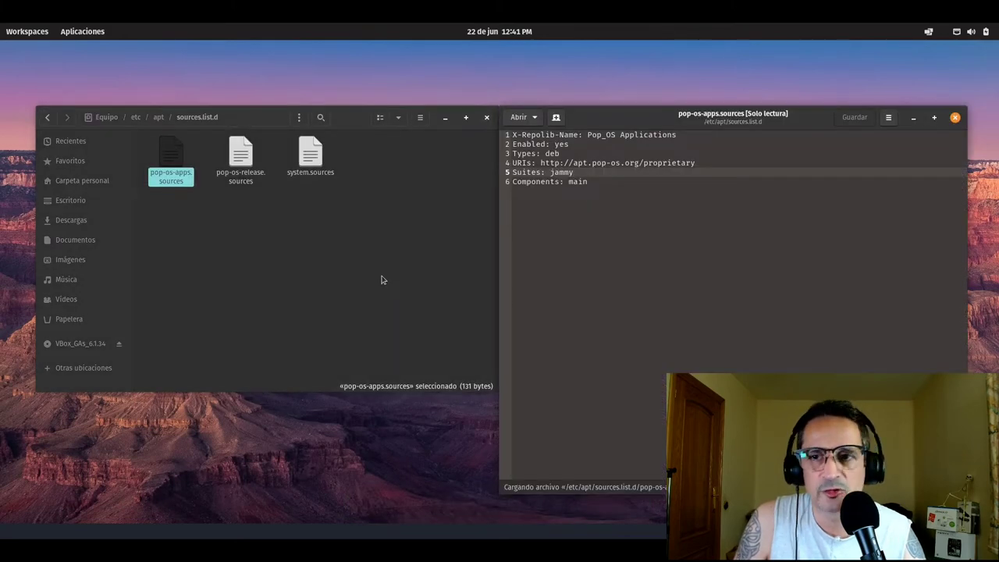
pyautogui.moveTo(603, 124); pyautogui.dragTo(253, 126)
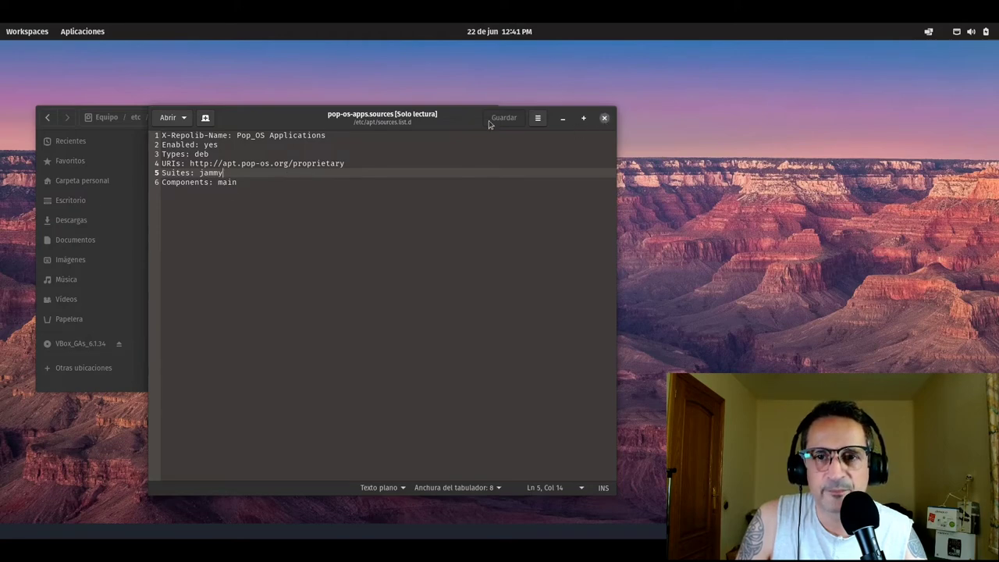
pyautogui.click(604, 118)
# Open the pop-os-release.sources file to read its repository entries, and close it
pyautogui.doubleClick(251, 156)
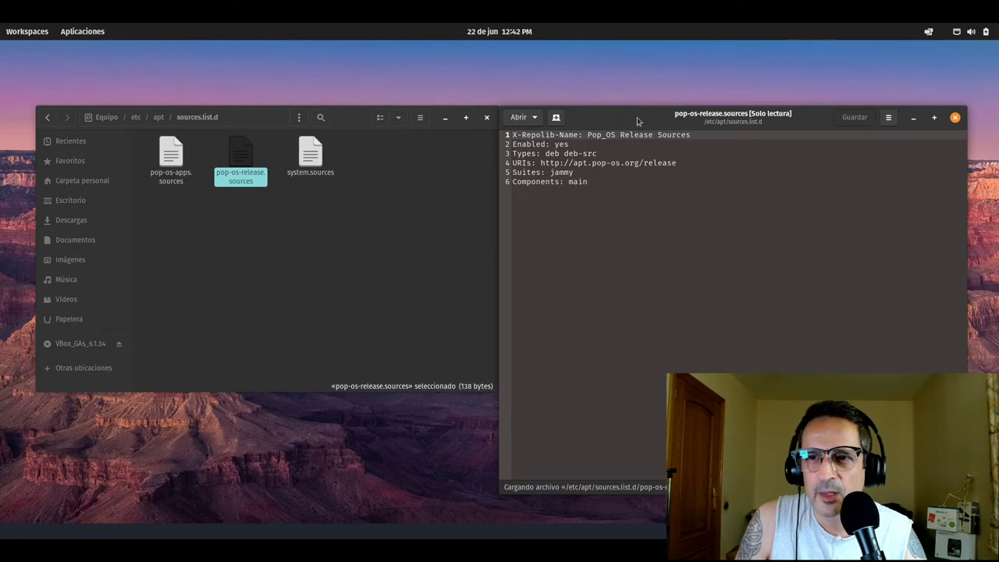
pyautogui.moveTo(636, 116); pyautogui.dragTo(366, 139)
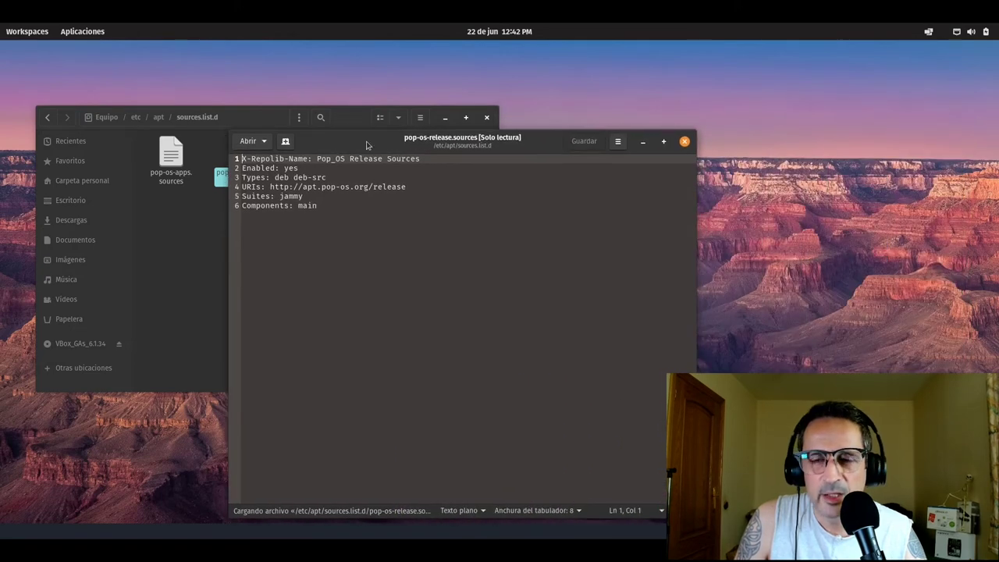
pyautogui.click(683, 142)
# Read the system.sources file, and close both the file and the file manager
pyautogui.click(313, 160)
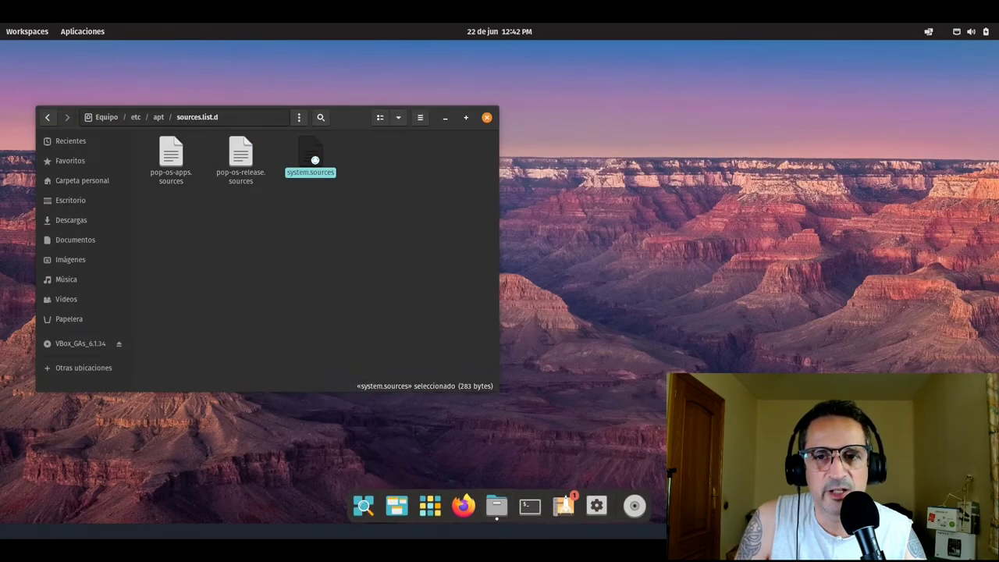
pyautogui.doubleClick(315, 160)
pyautogui.moveTo(616, 116); pyautogui.dragTo(233, 116)
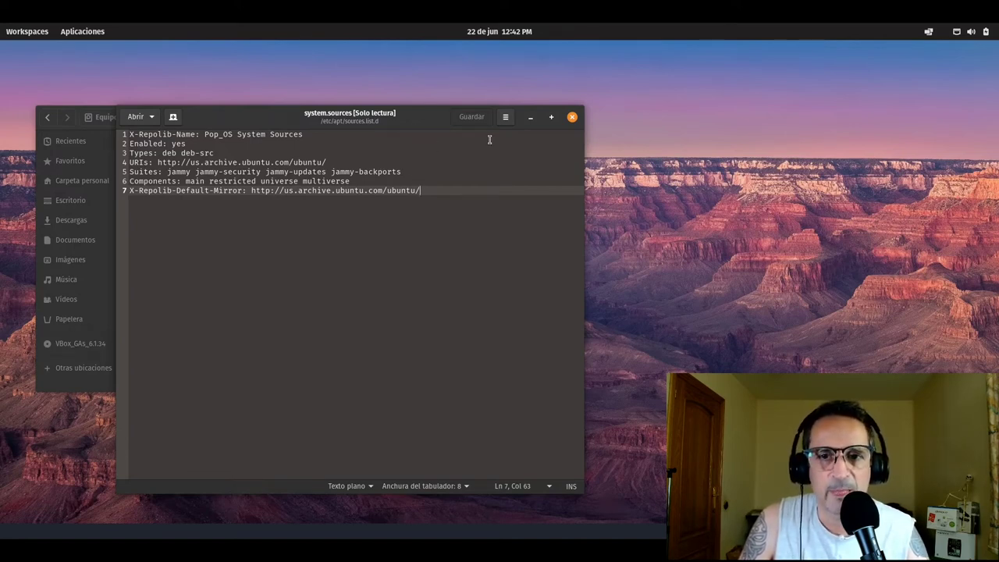
pyautogui.click(572, 117)
pyautogui.moveTo(341, 128); pyautogui.dragTo(486, 118)
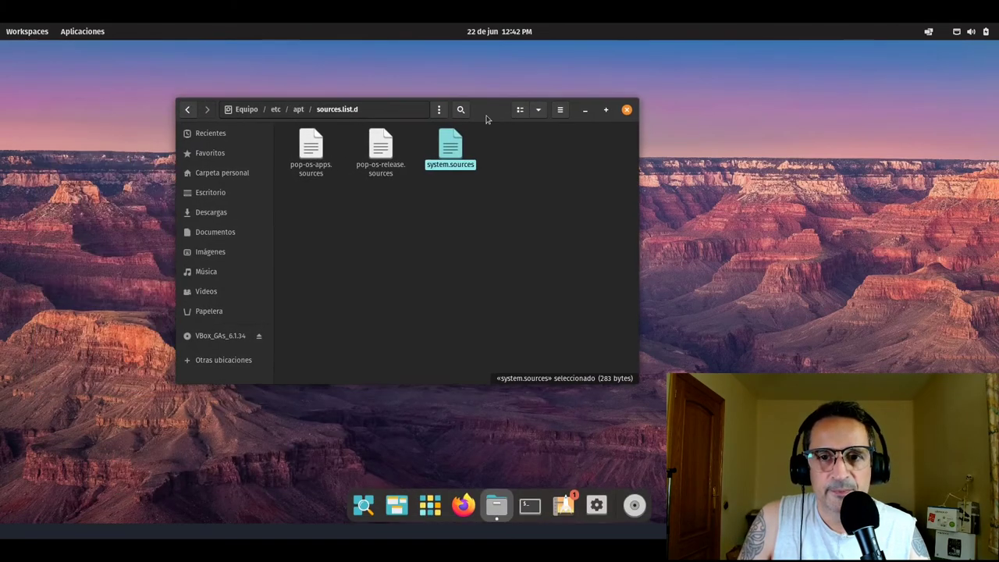
pyautogui.click(627, 112)
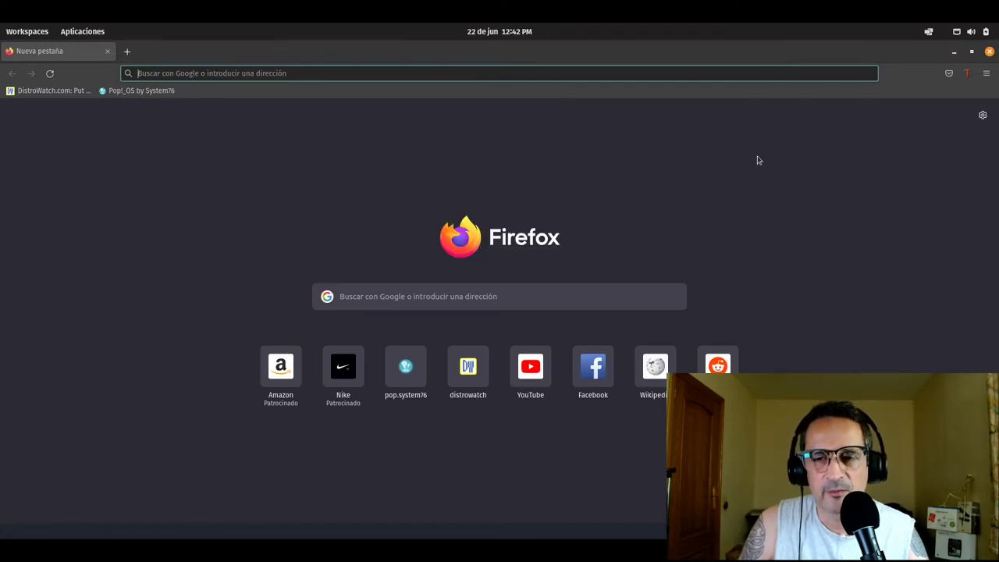
# Check the browser version in the Acerca de Mozilla Firefox window, and close that window
pyautogui.click(986, 73)
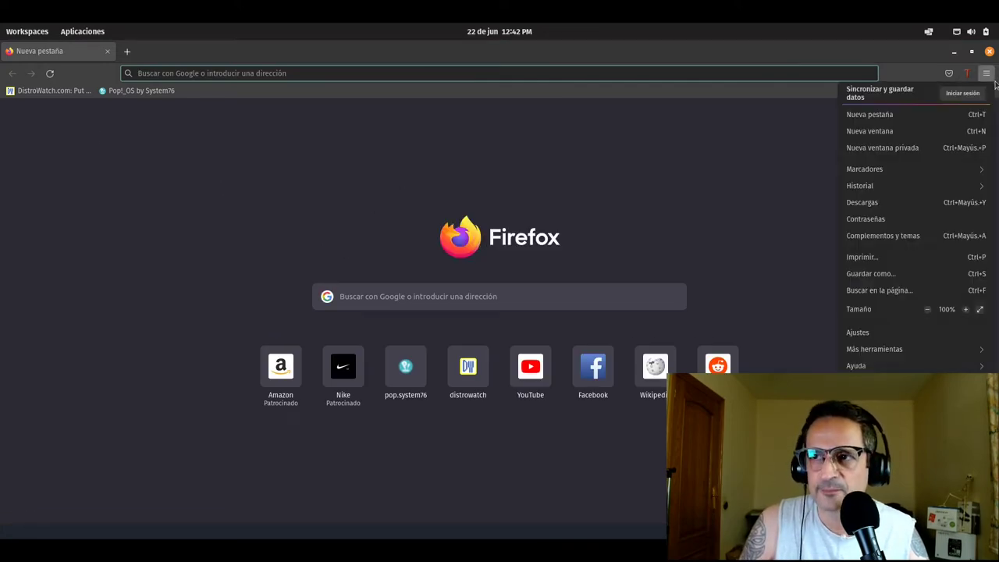
pyautogui.click(923, 370)
pyautogui.click(872, 205)
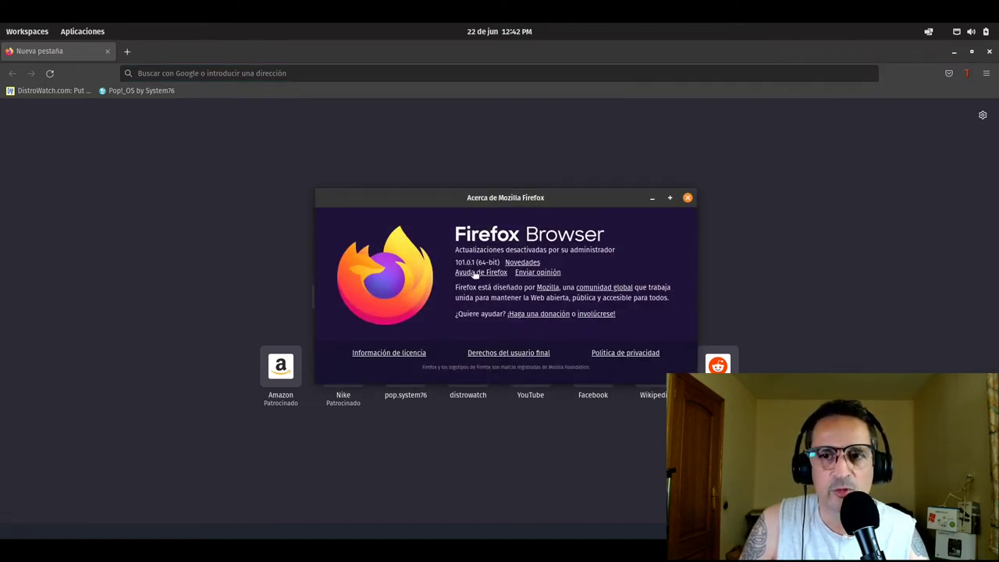
pyautogui.click(687, 197)
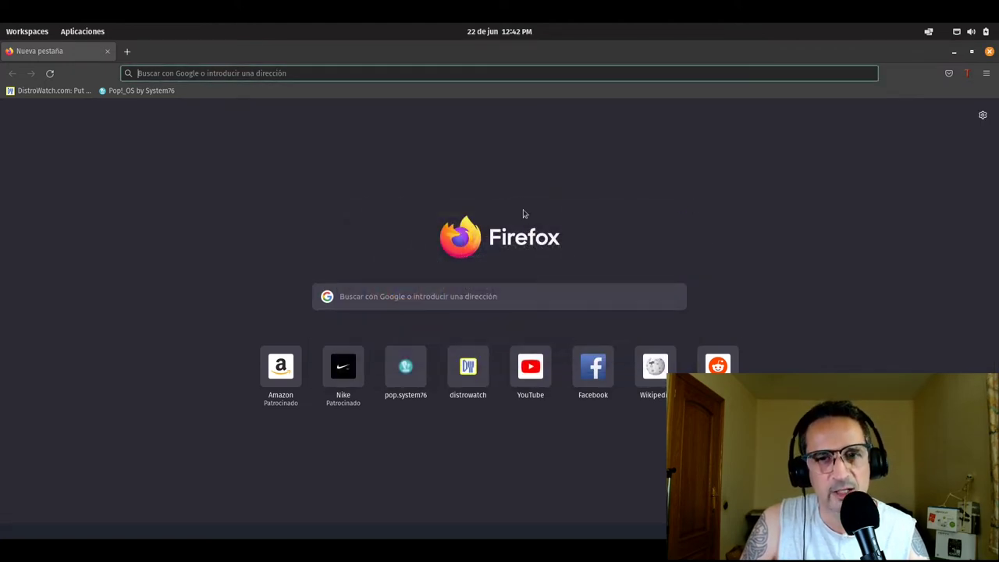
# Load the bookmarked DistroWatch site and open the Pop!_OS page from its distribution ranking
pyautogui.click(47, 91)
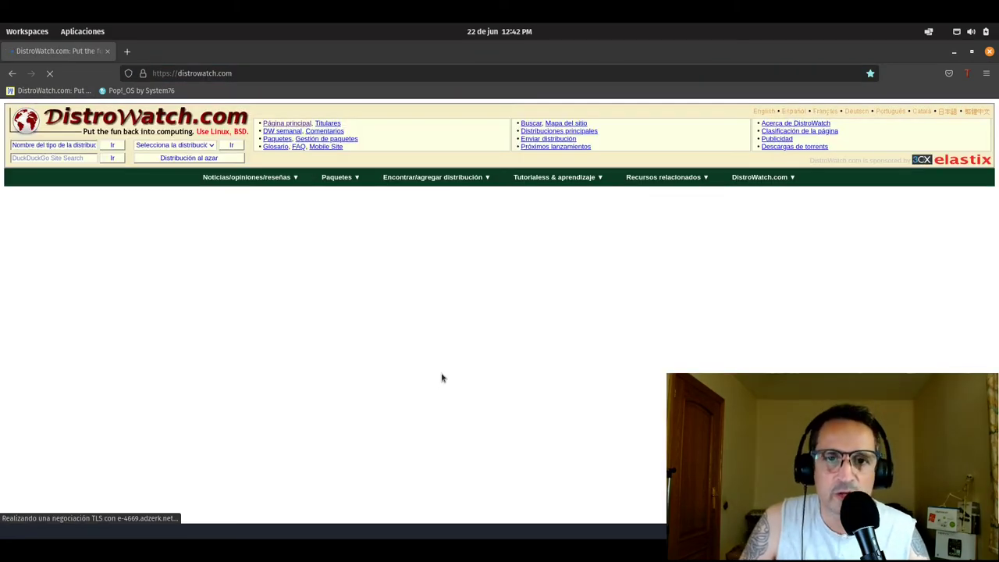
pyautogui.scroll(-5, 746, 337)
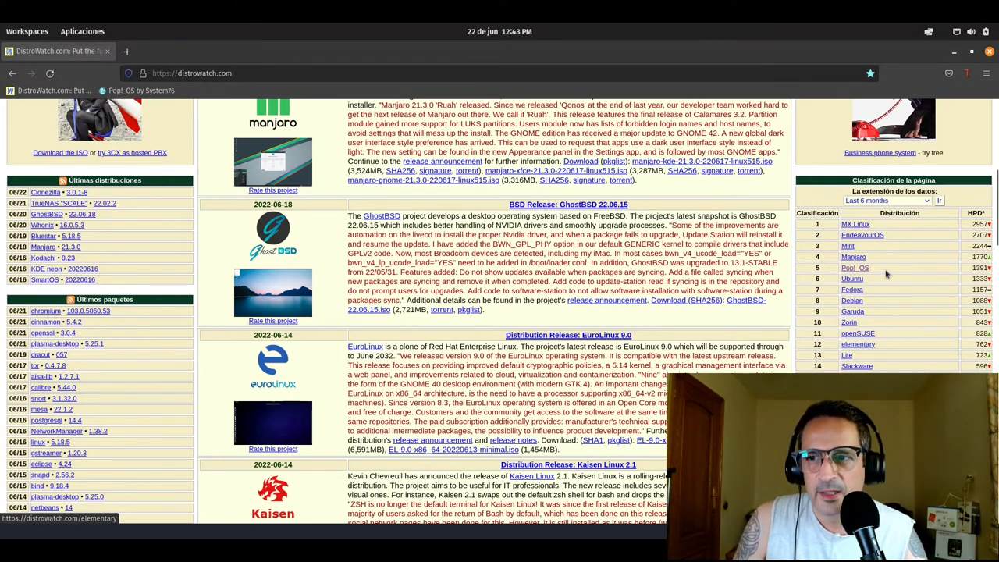
pyautogui.click(855, 269)
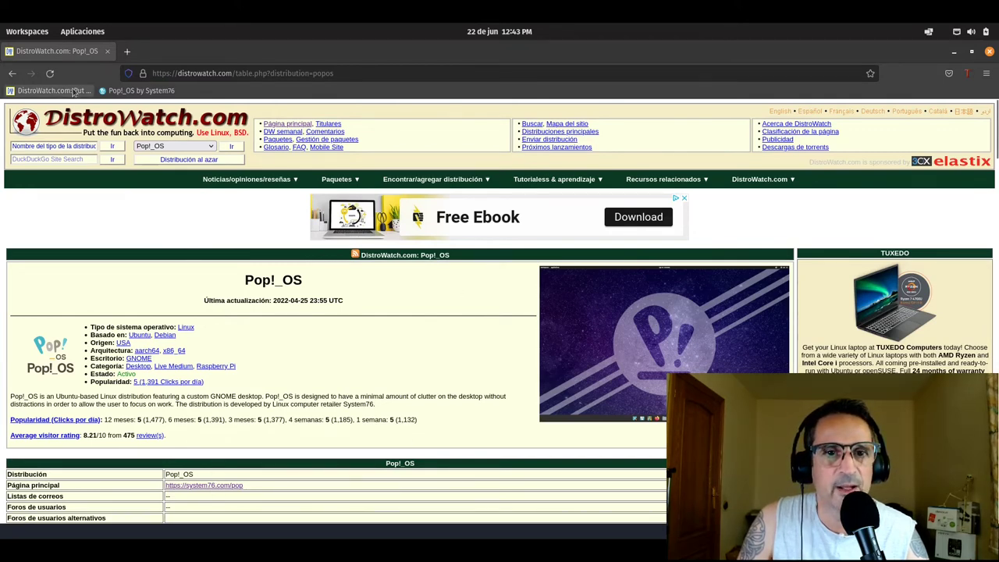
# Load the bookmarked Pop!_OS by System76 site and look through its workflow feature sections
pyautogui.click(125, 91)
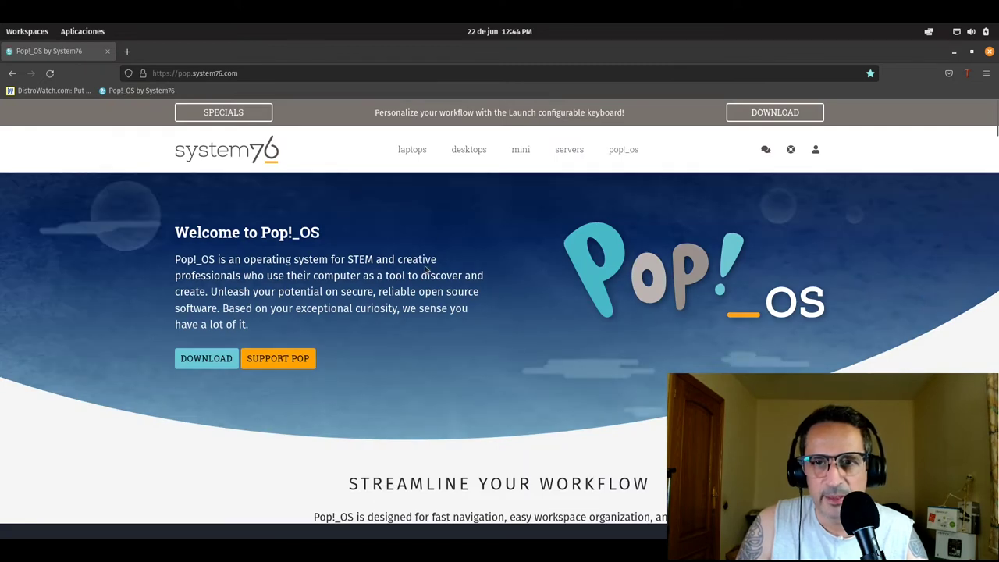
pyautogui.scroll(-7, 544, 286)
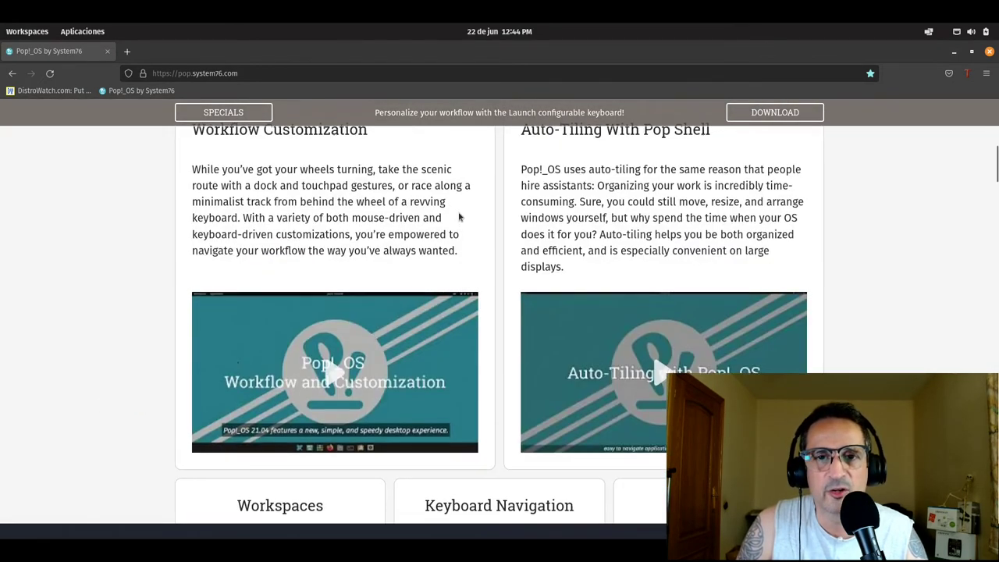
pyautogui.scroll(2, 458, 222)
pyautogui.scroll(-3, 686, 283)
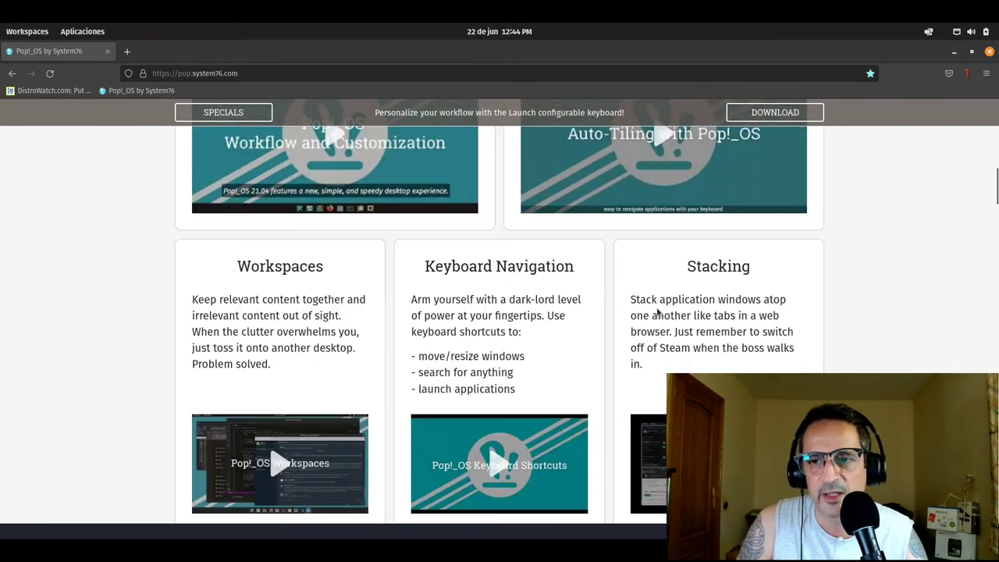
pyautogui.scroll(4, 644, 316)
pyautogui.scroll(3, 645, 316)
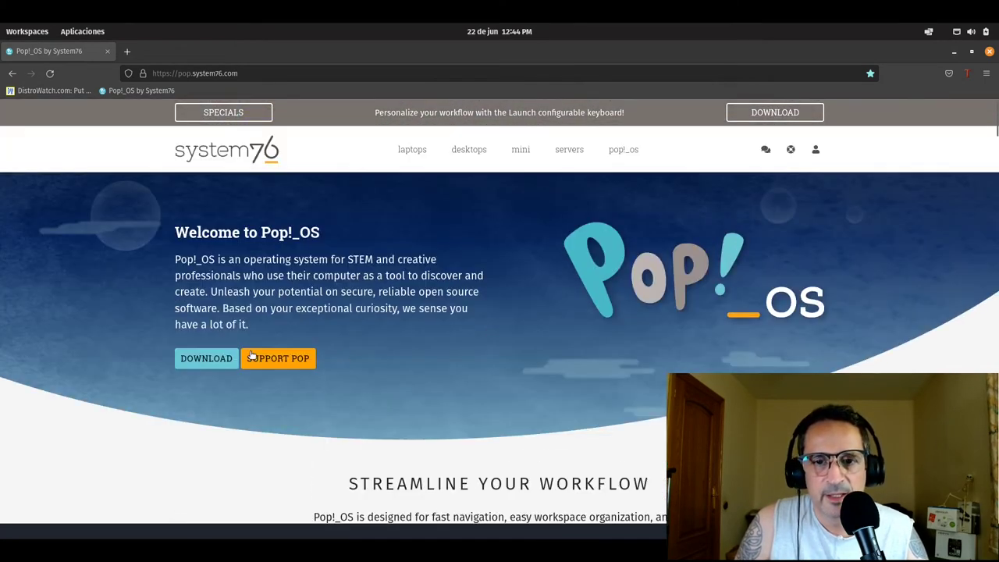
# View the Pop!_OS download options on the System76 site, including 22.04 LTS (NVIDIA), and close the dialog and Firefox
pyautogui.press('Return')
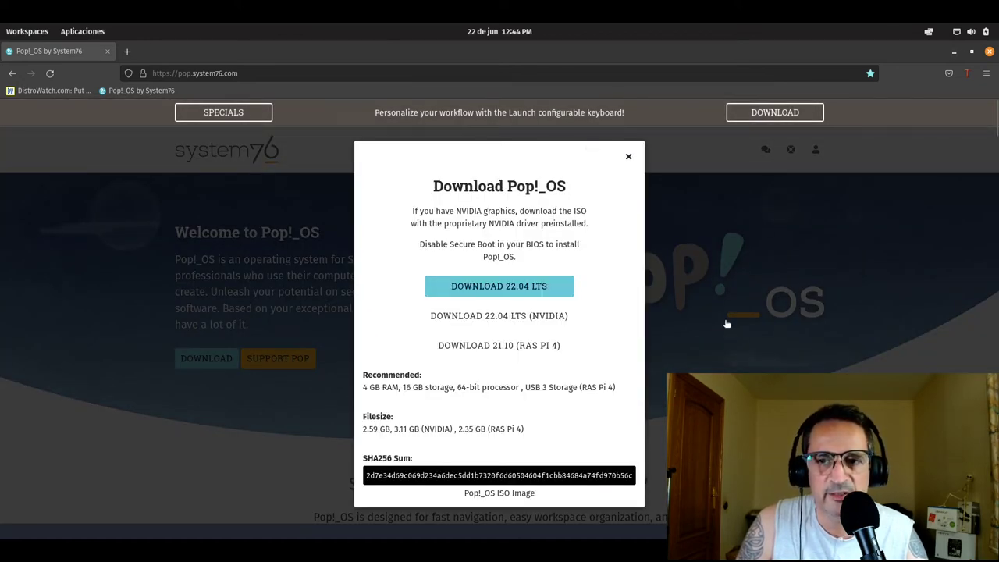
pyautogui.click(528, 315)
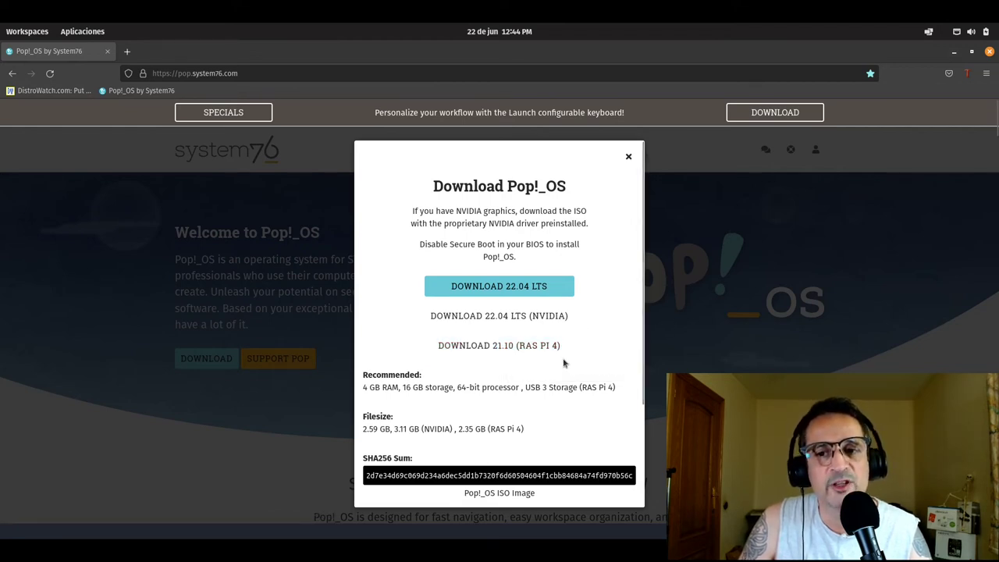
pyautogui.click(630, 154)
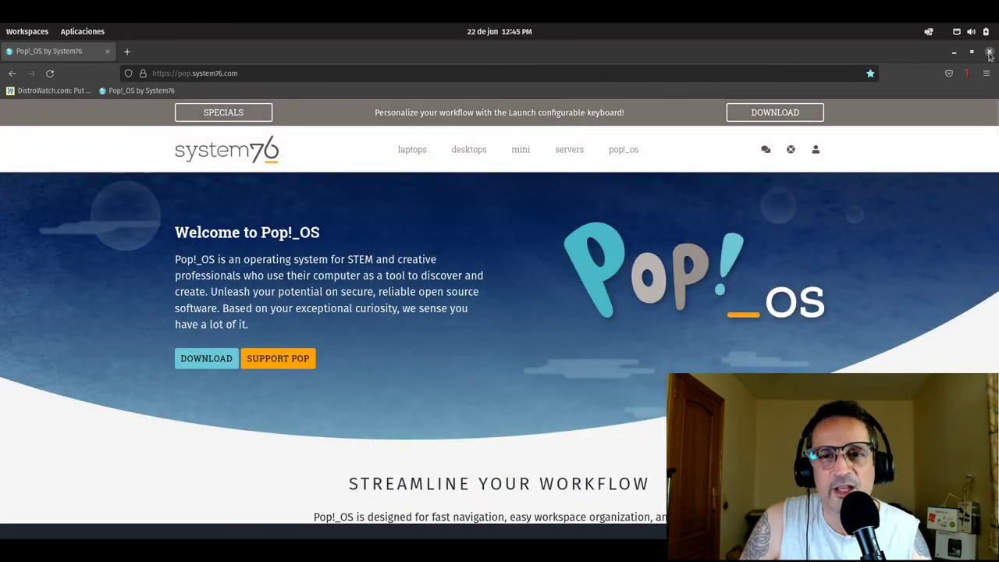
pyautogui.click(988, 52)
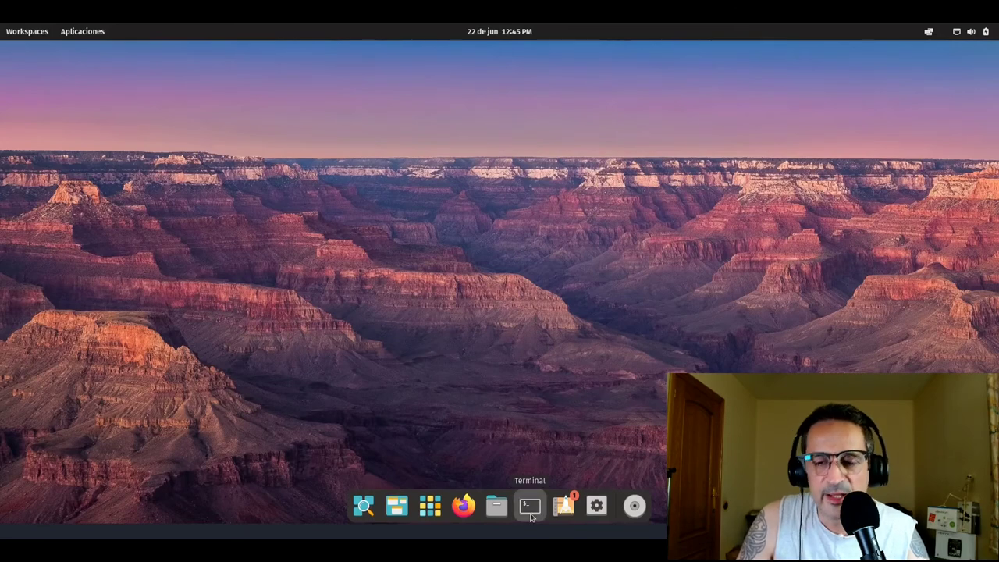